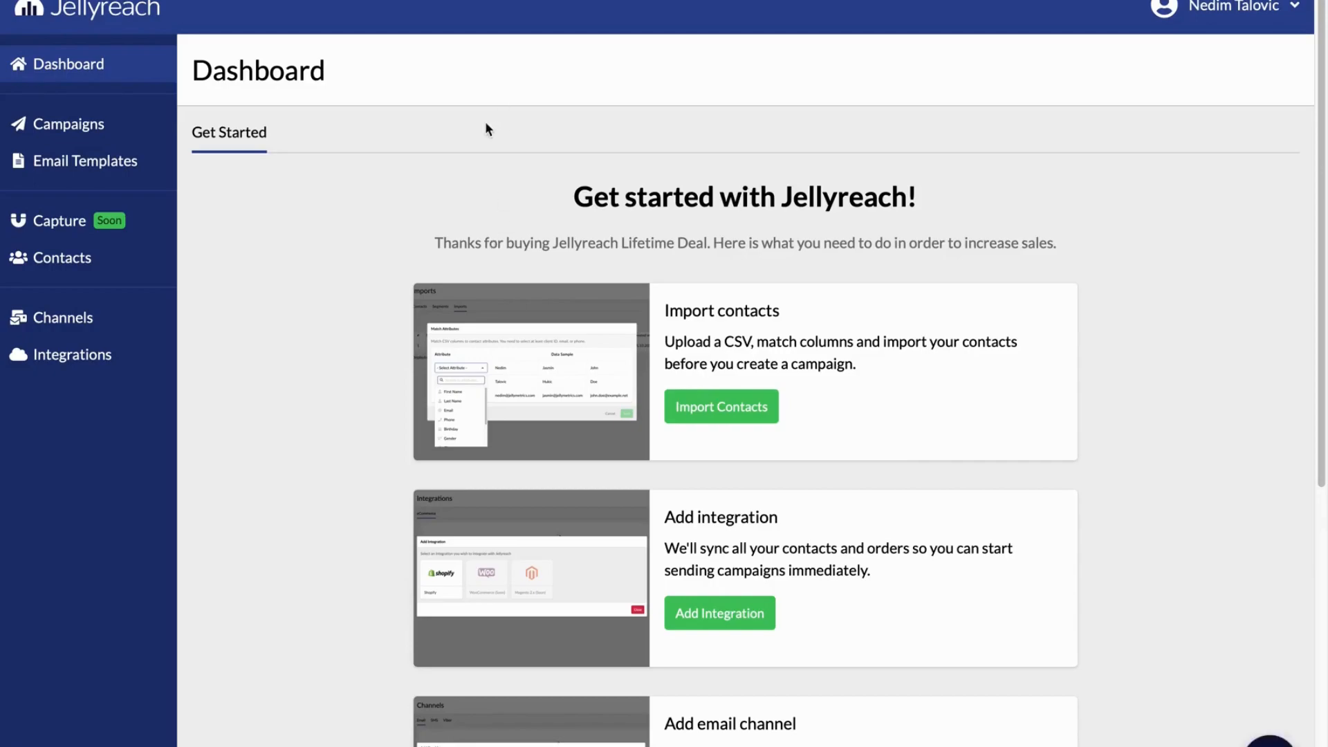
Create a new contact list named Sample
left_click(125, 257)
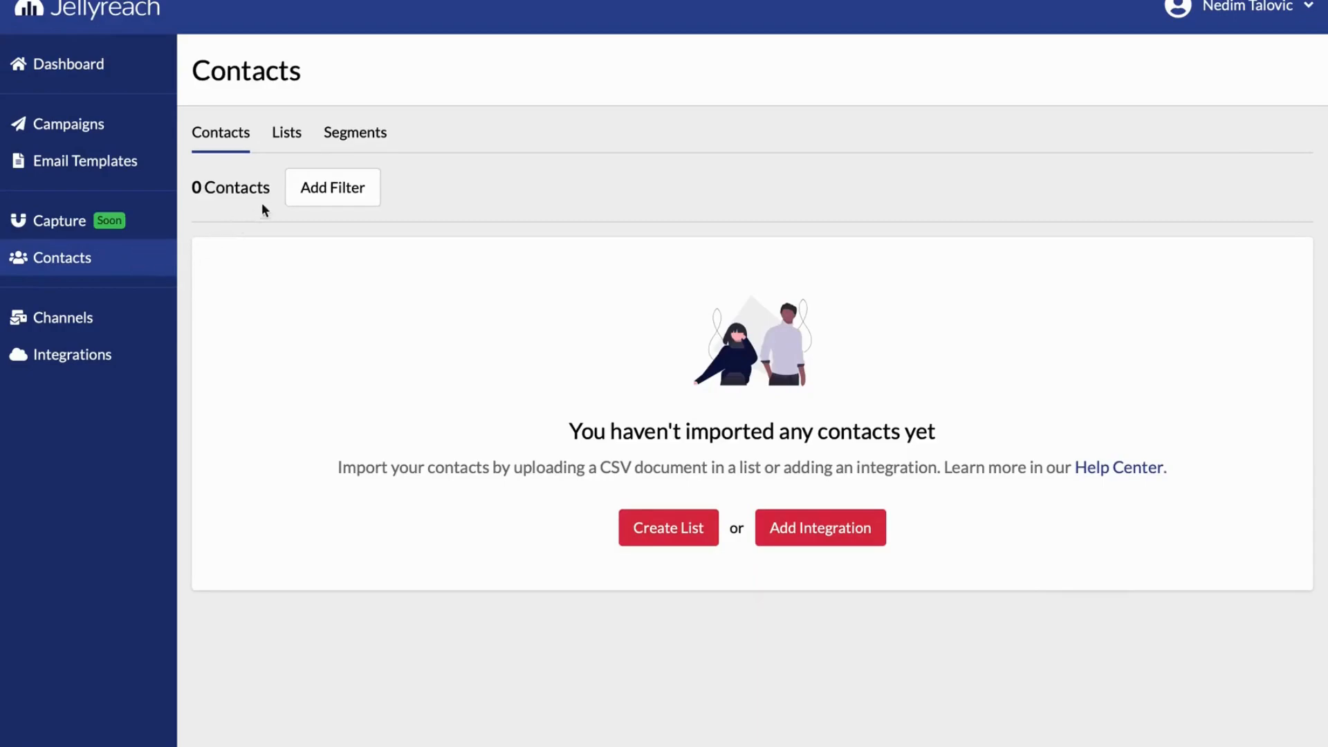
left_click(294, 141)
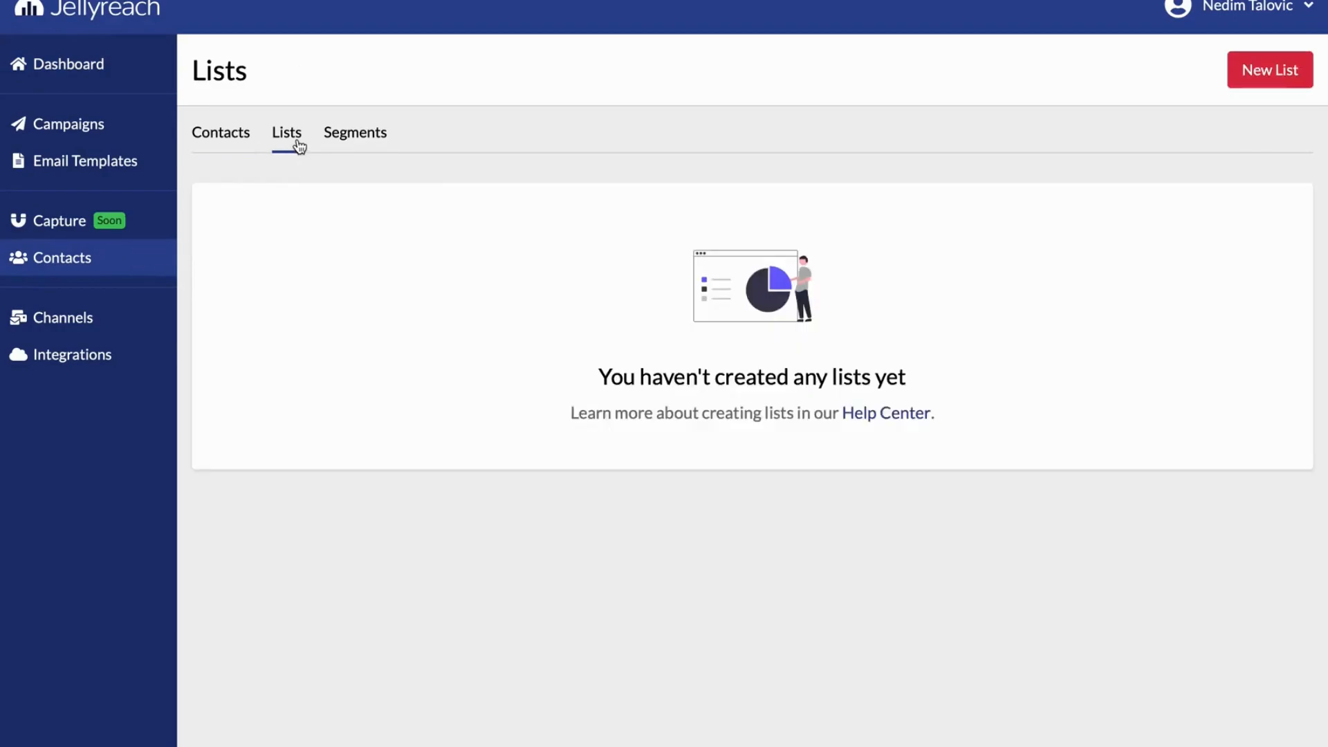
left_click(1256, 85)
left_click(611, 359)
type("Sample")
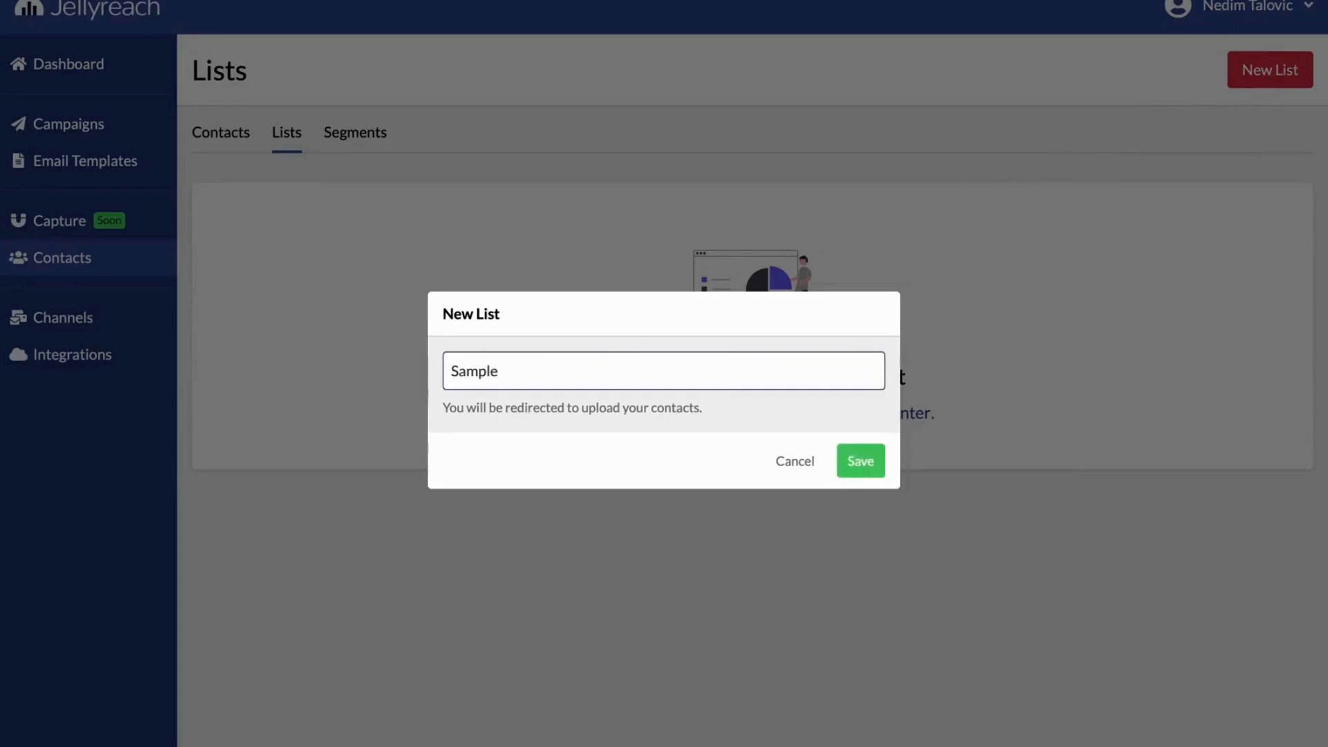
left_click(847, 453)
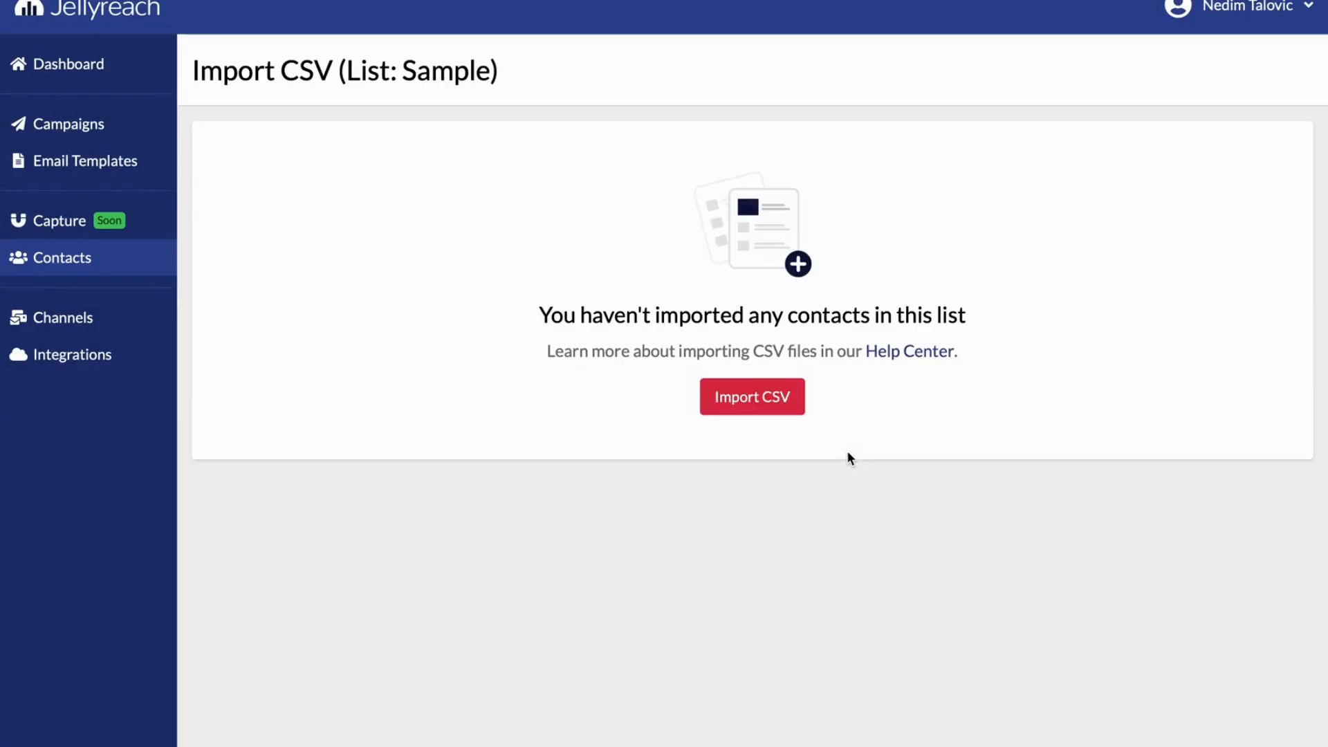
Upload the CSV file of sample contacts for import into the Sample list
left_click(777, 411)
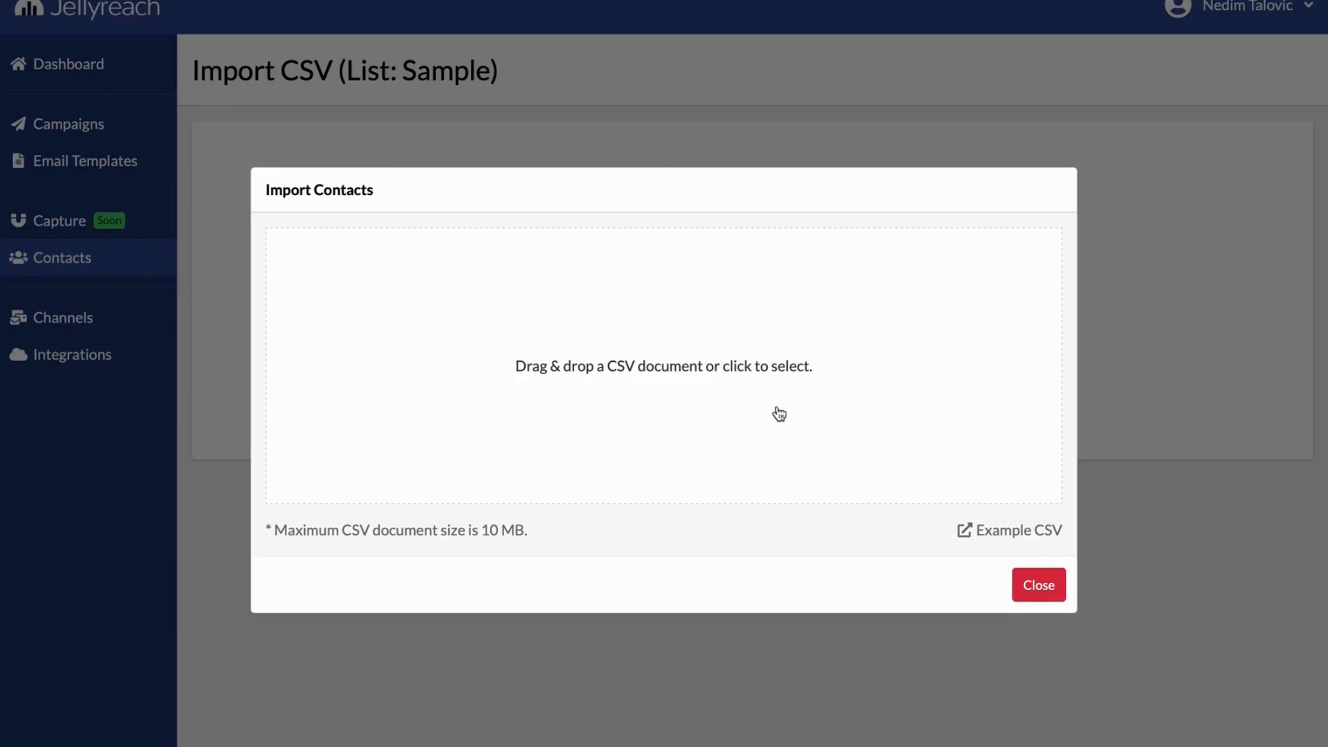
left_click(687, 325)
left_click(533, 339)
double_click(534, 339)
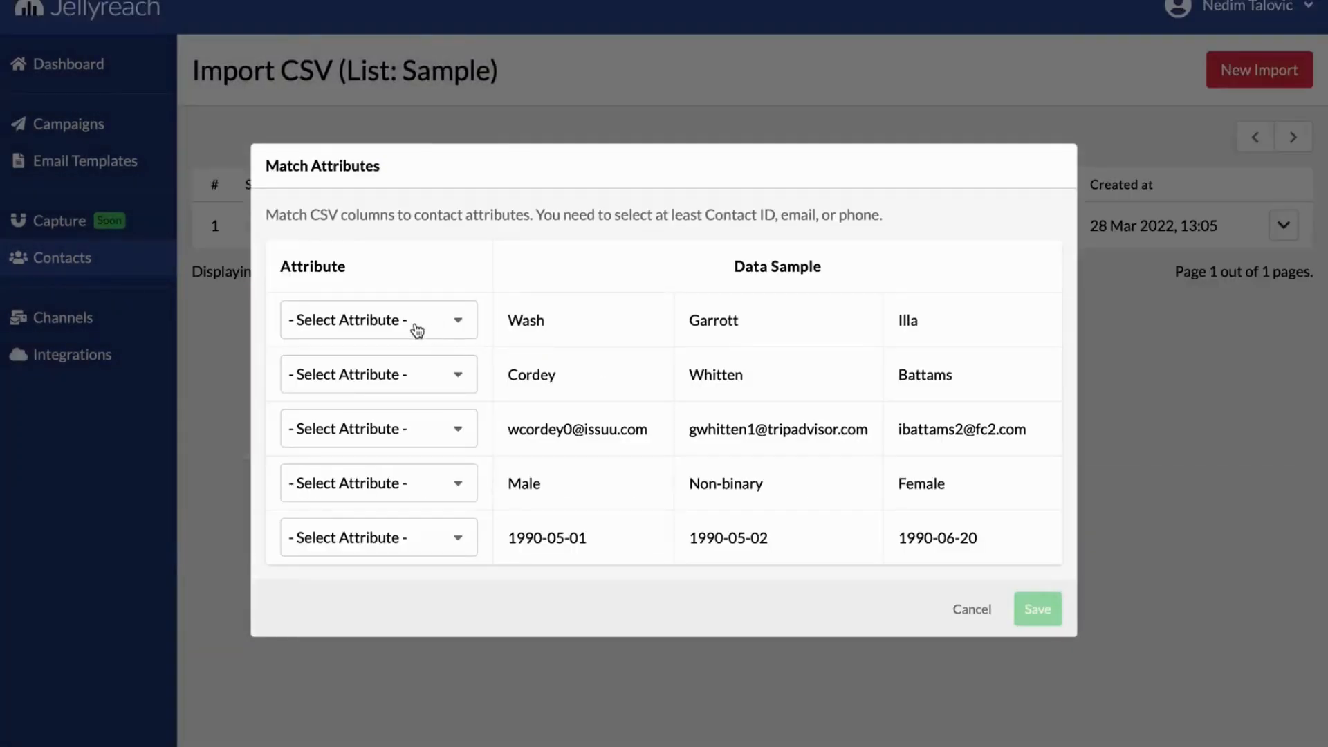
Match the CSV columns in order to First Name, Last Name, Email, Gender and Birthday, and save the matching
left_click(410, 327)
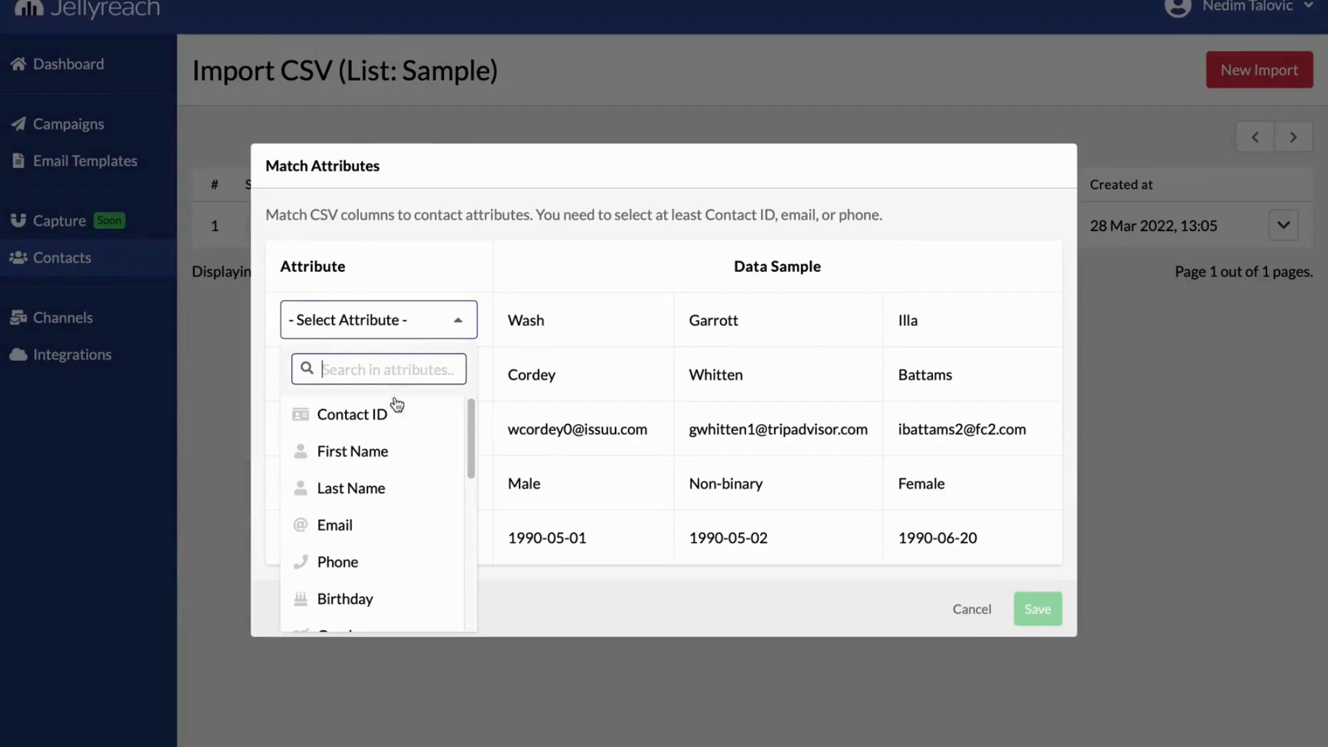
left_click(386, 453)
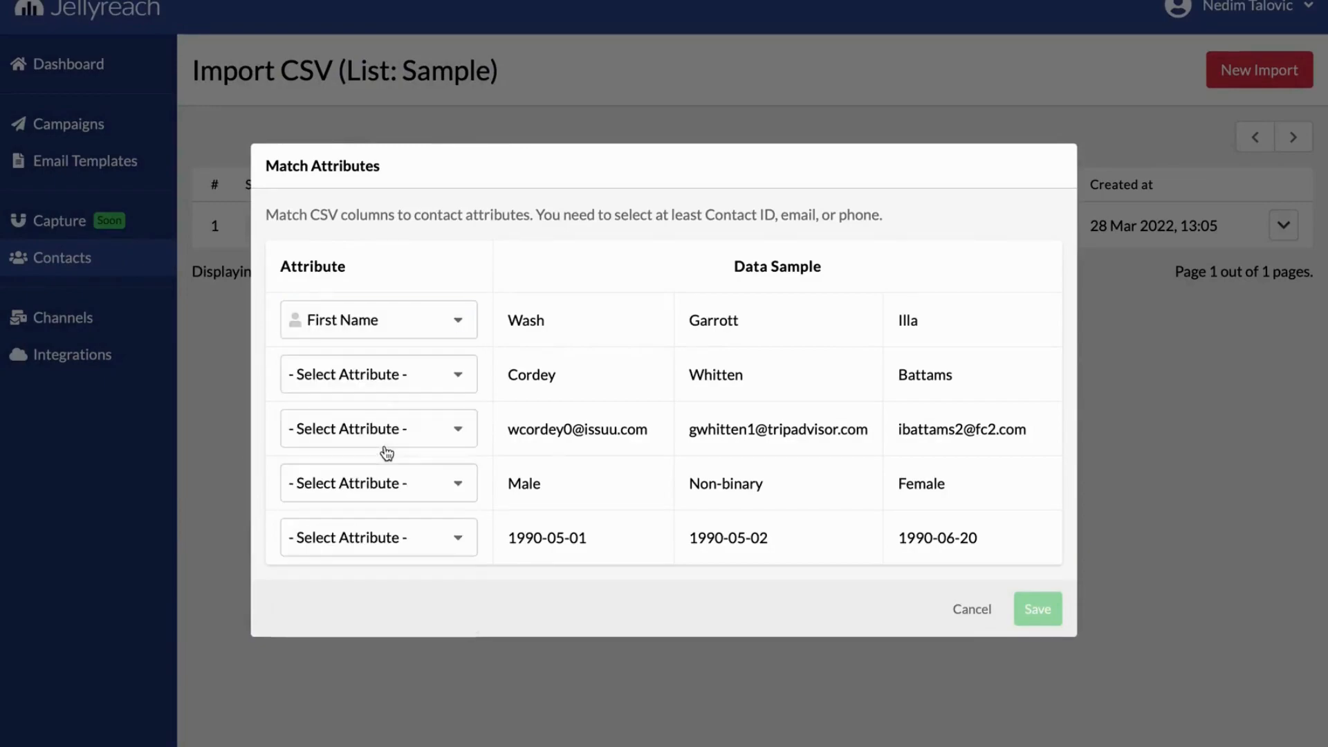
left_click(399, 391)
left_click(379, 540)
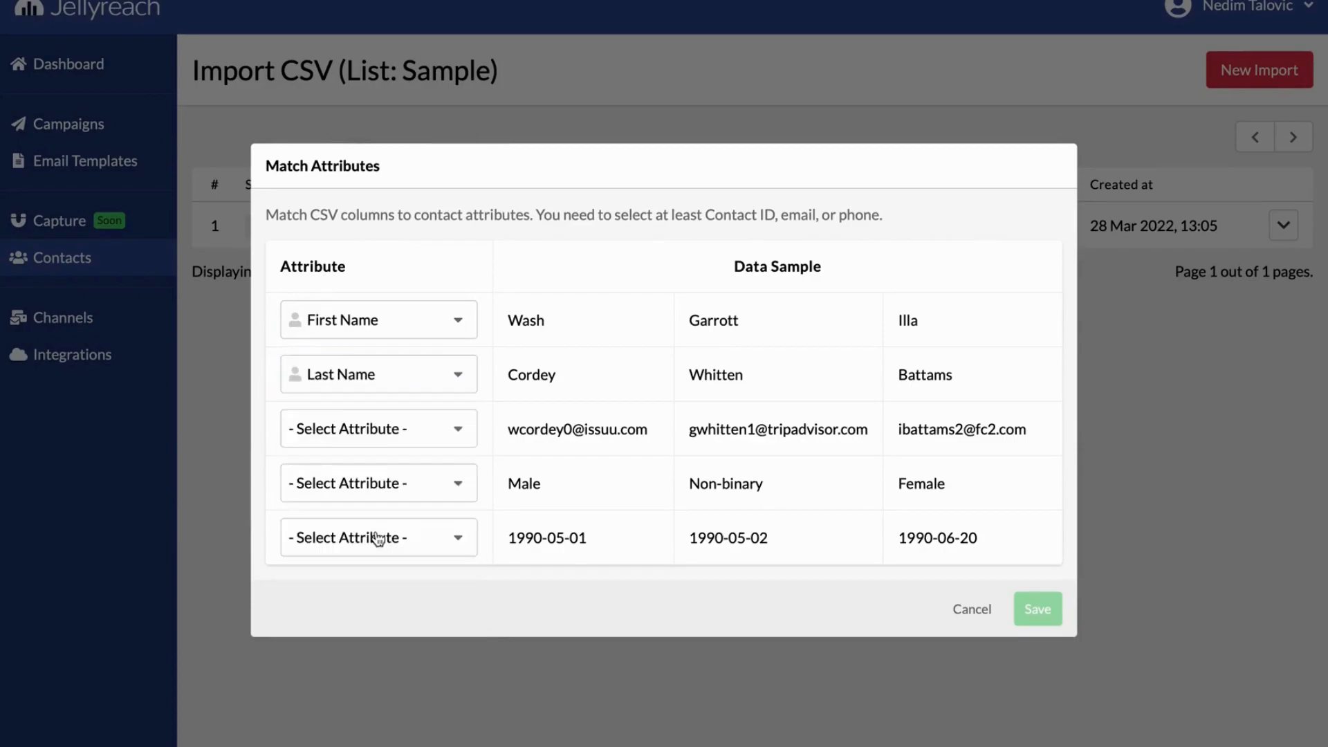
left_click(405, 443)
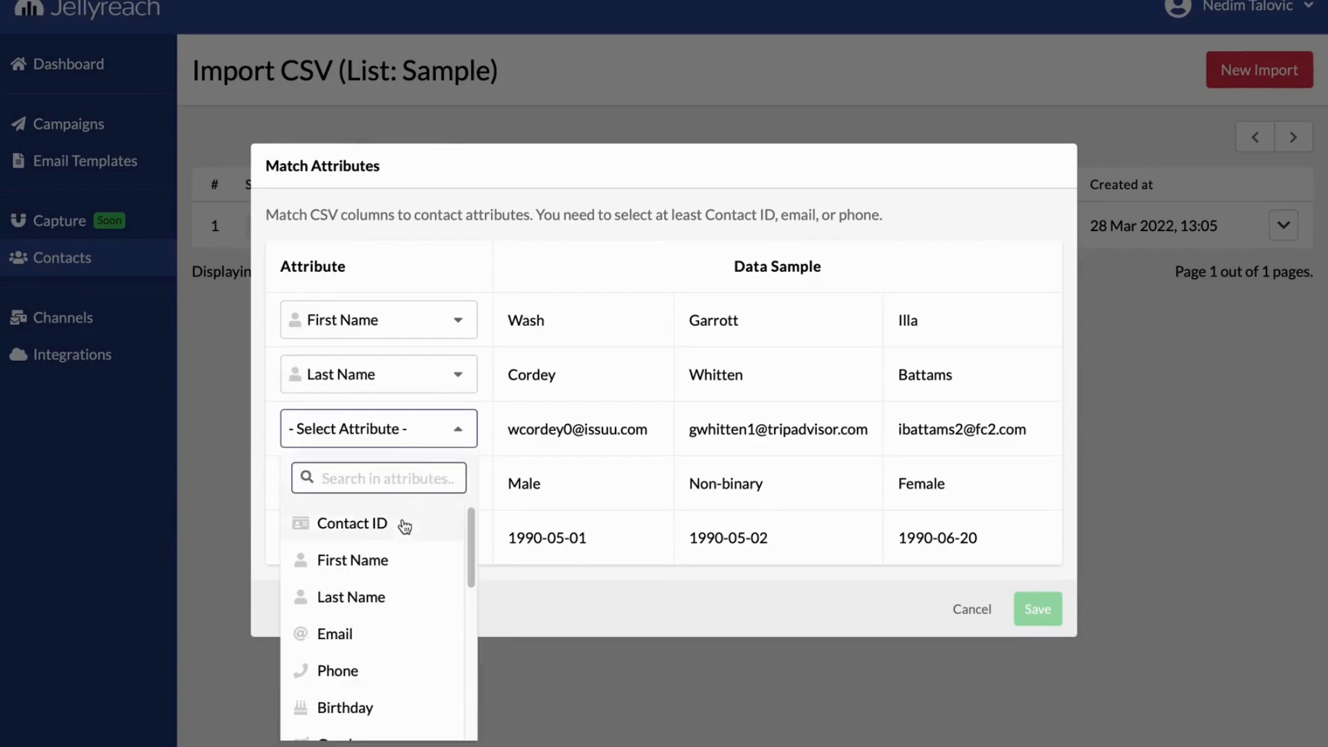
left_click(382, 631)
left_click(409, 494)
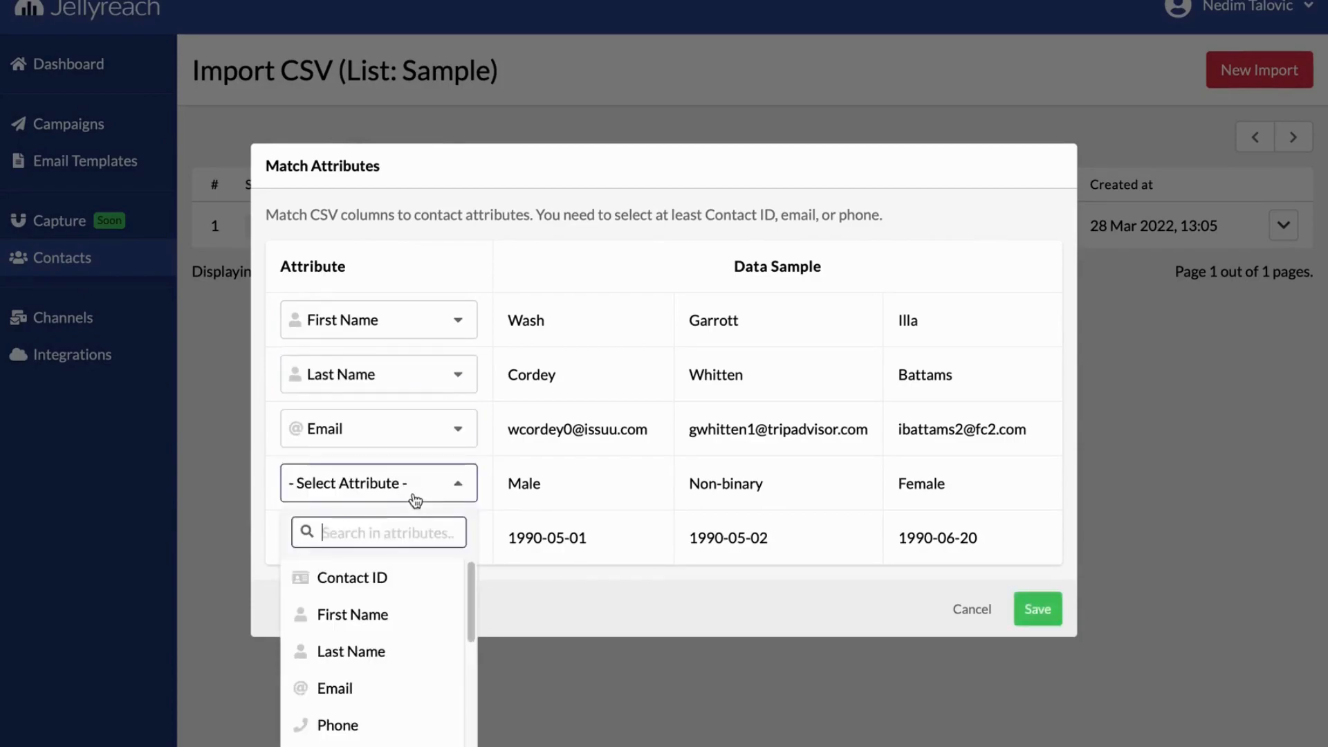
scroll(394, 614, "down", 1)
left_click(367, 740)
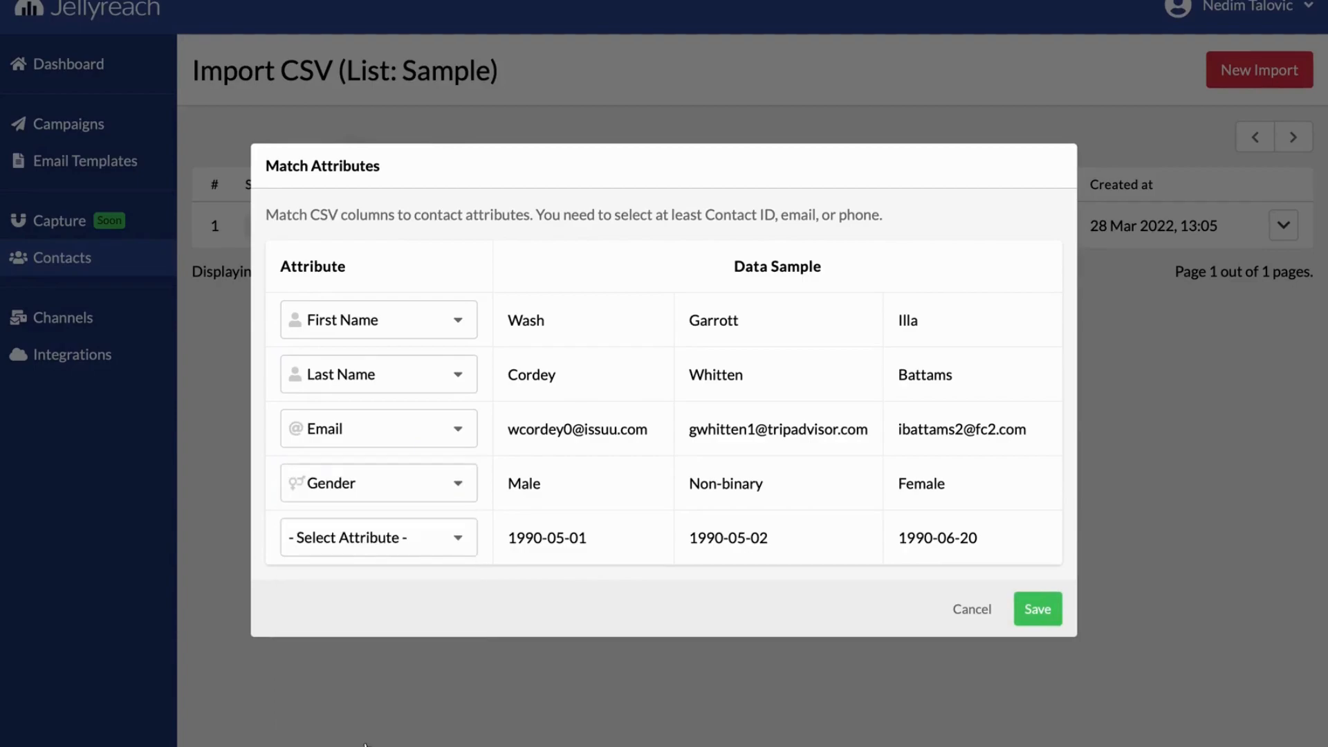
left_click(415, 550)
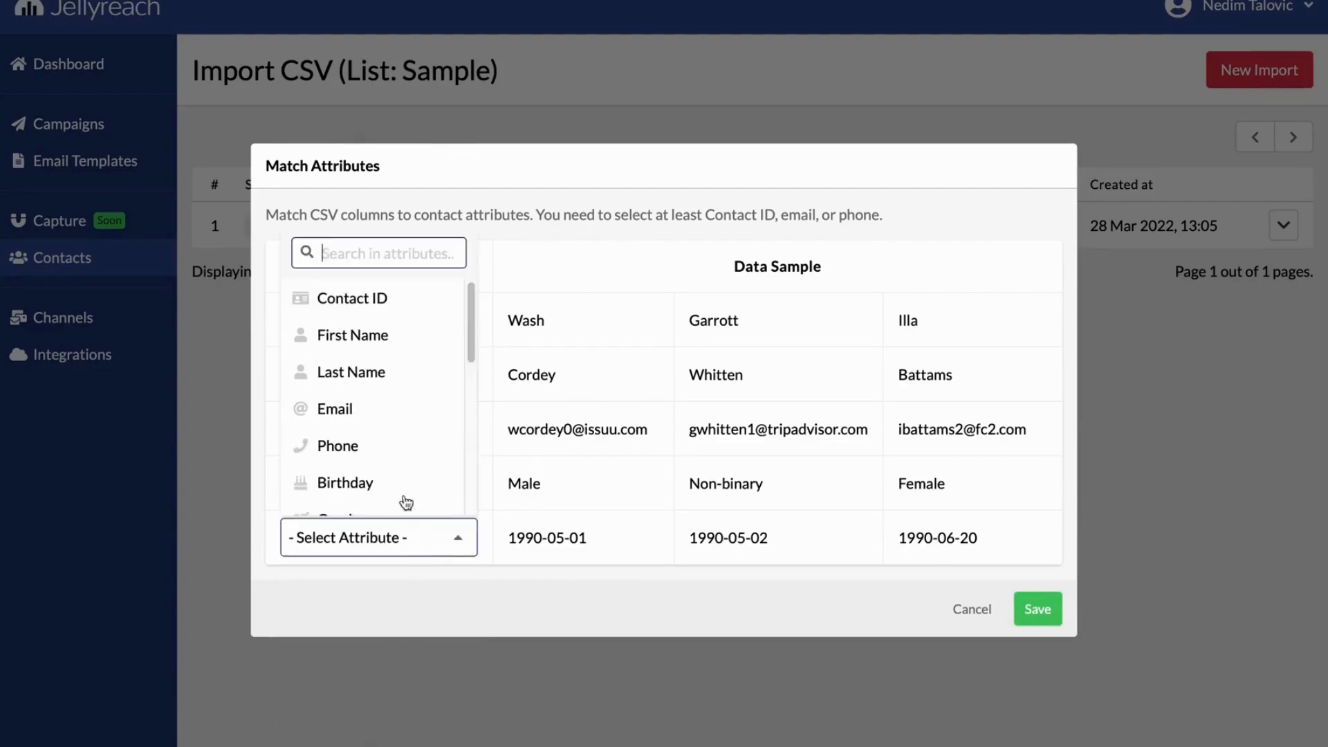
left_click(367, 486)
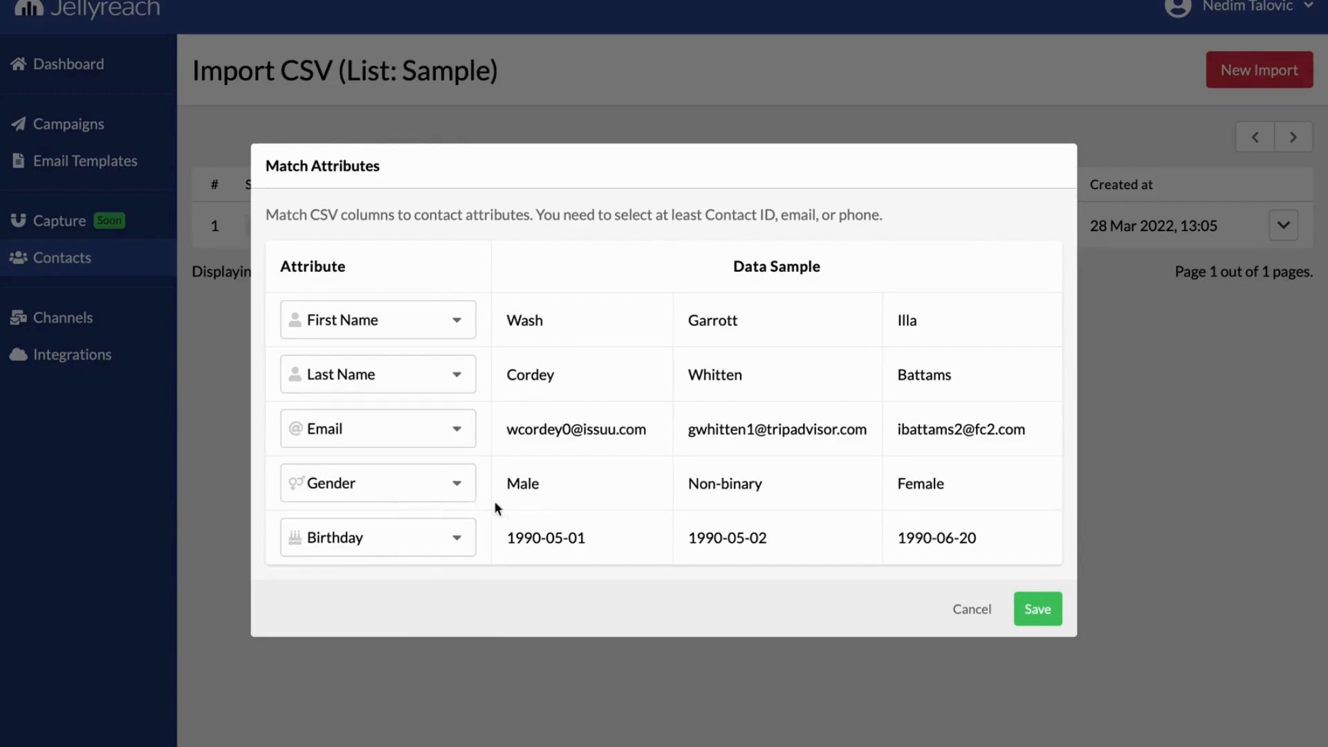
left_click(1018, 614)
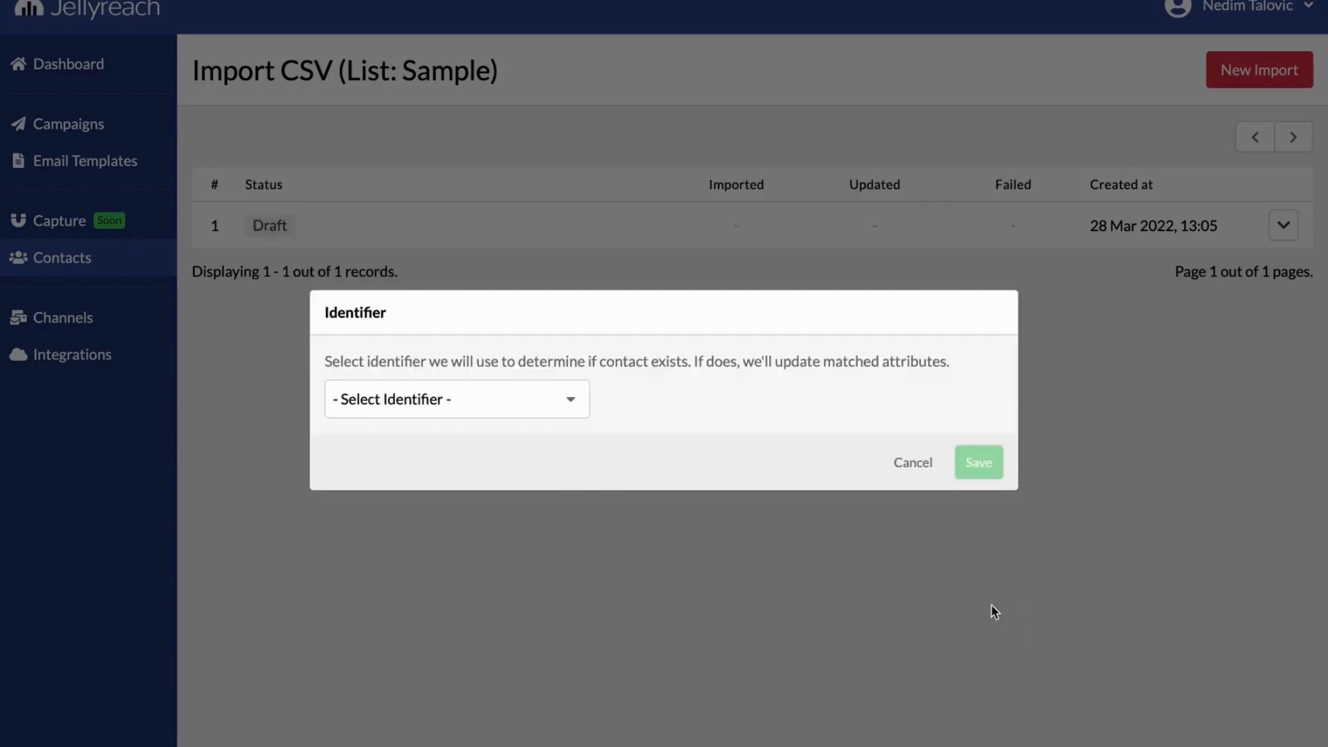
Set Email as the identifier for existing contacts and start the Sample list import
left_click(444, 409)
left_click(440, 437)
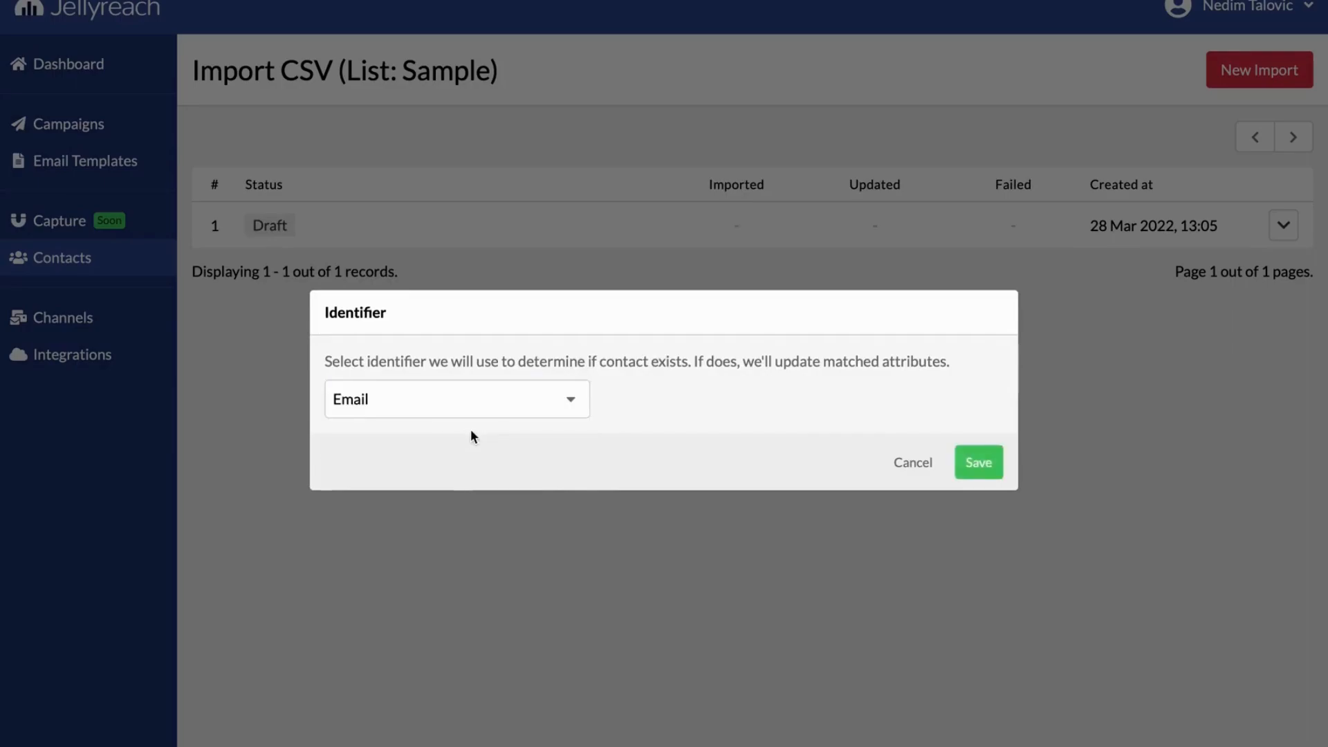
left_click(969, 462)
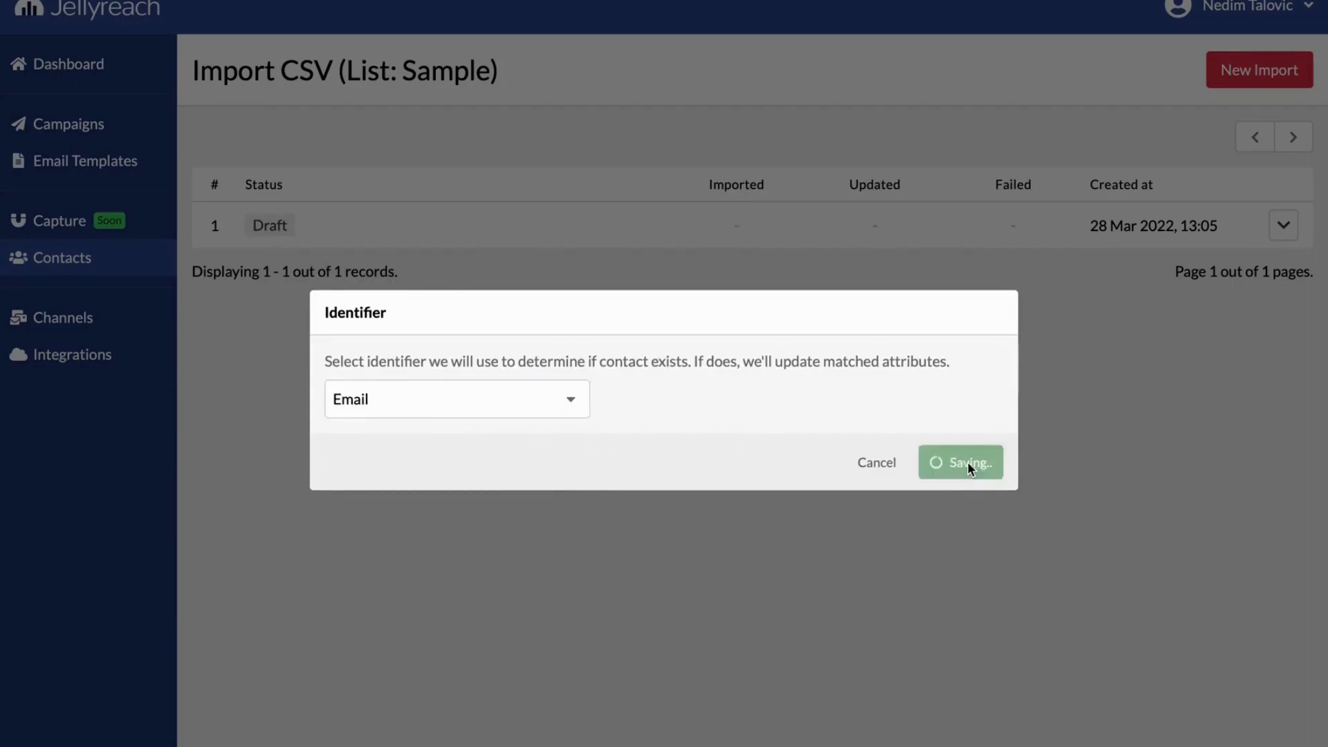
left_click(872, 448)
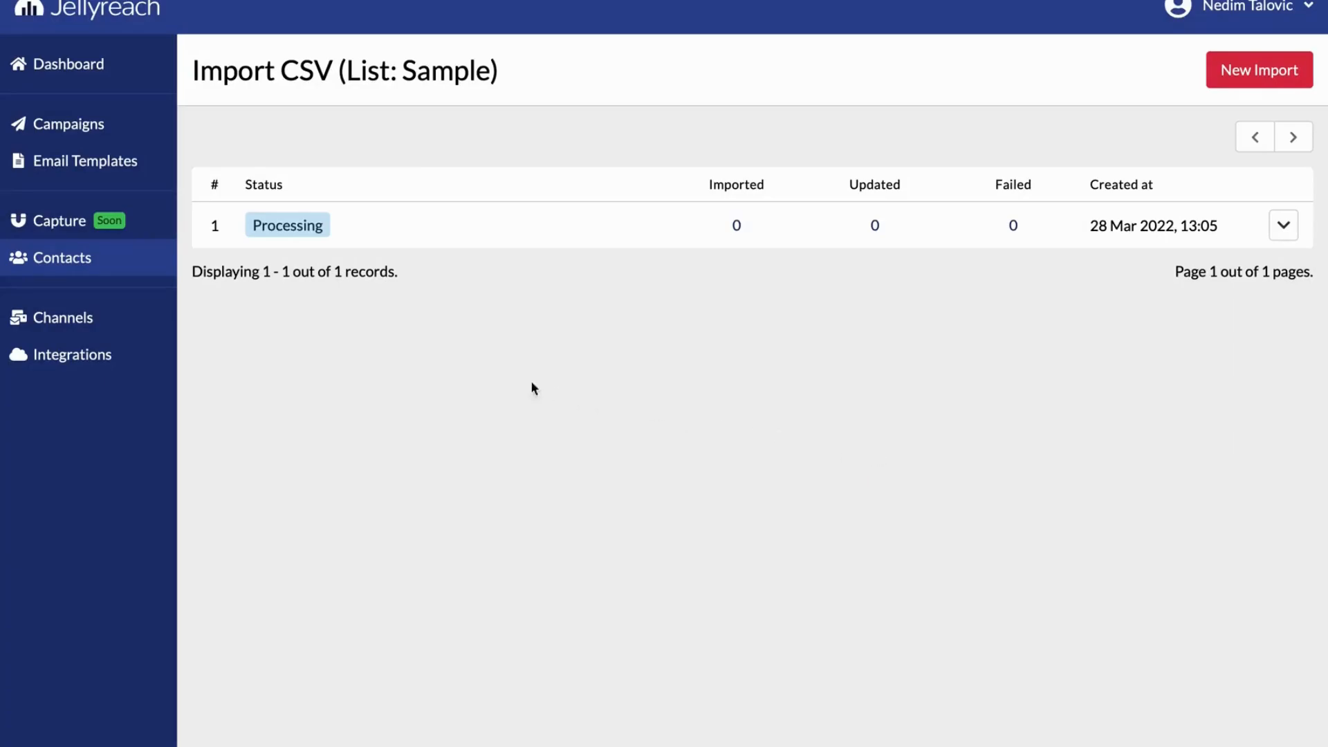
Create a second contact list named Jellyreach
left_click(126, 272)
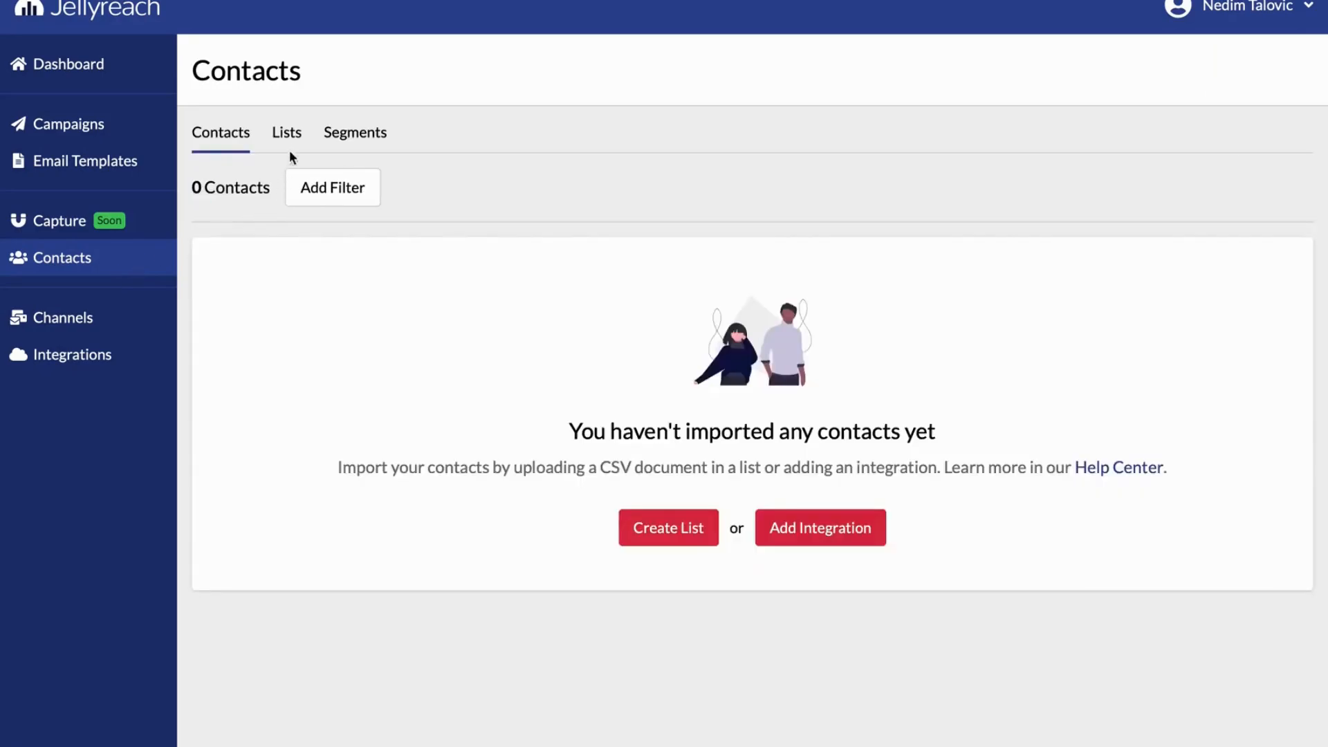
left_click(287, 137)
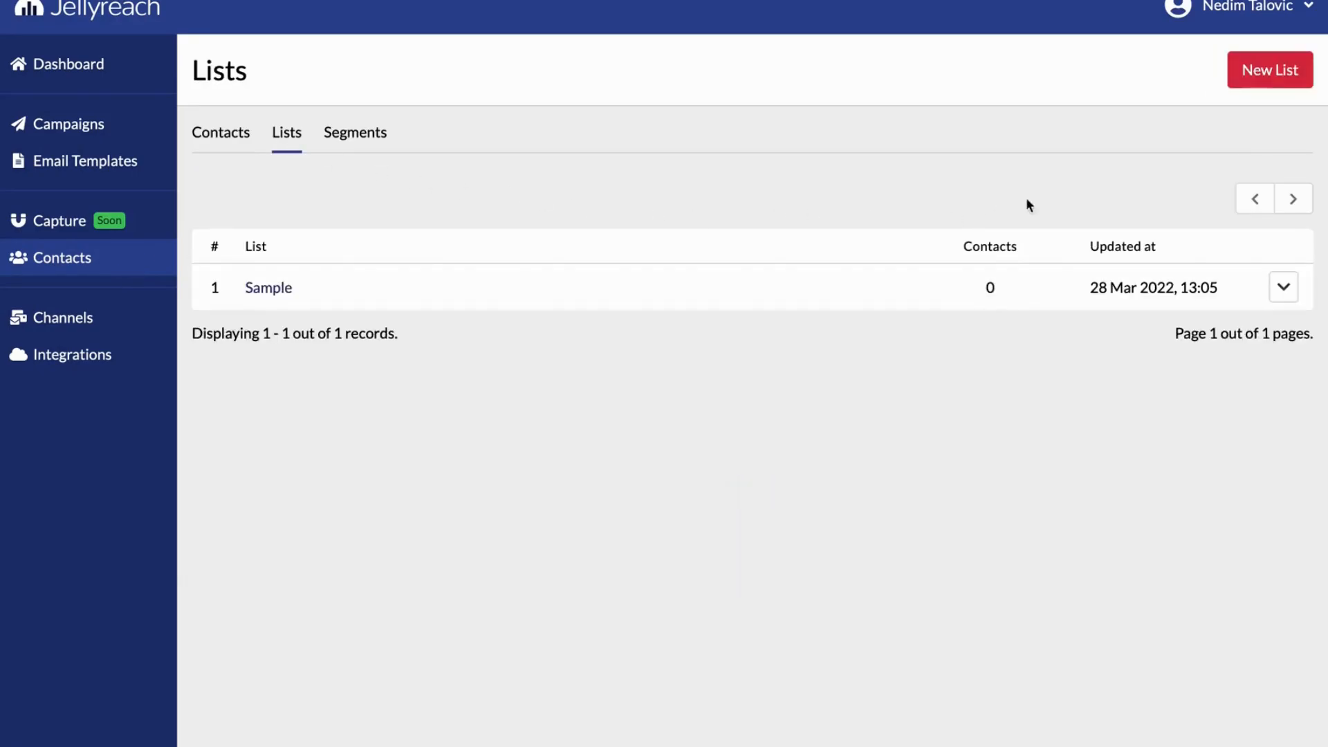
left_click(1240, 80)
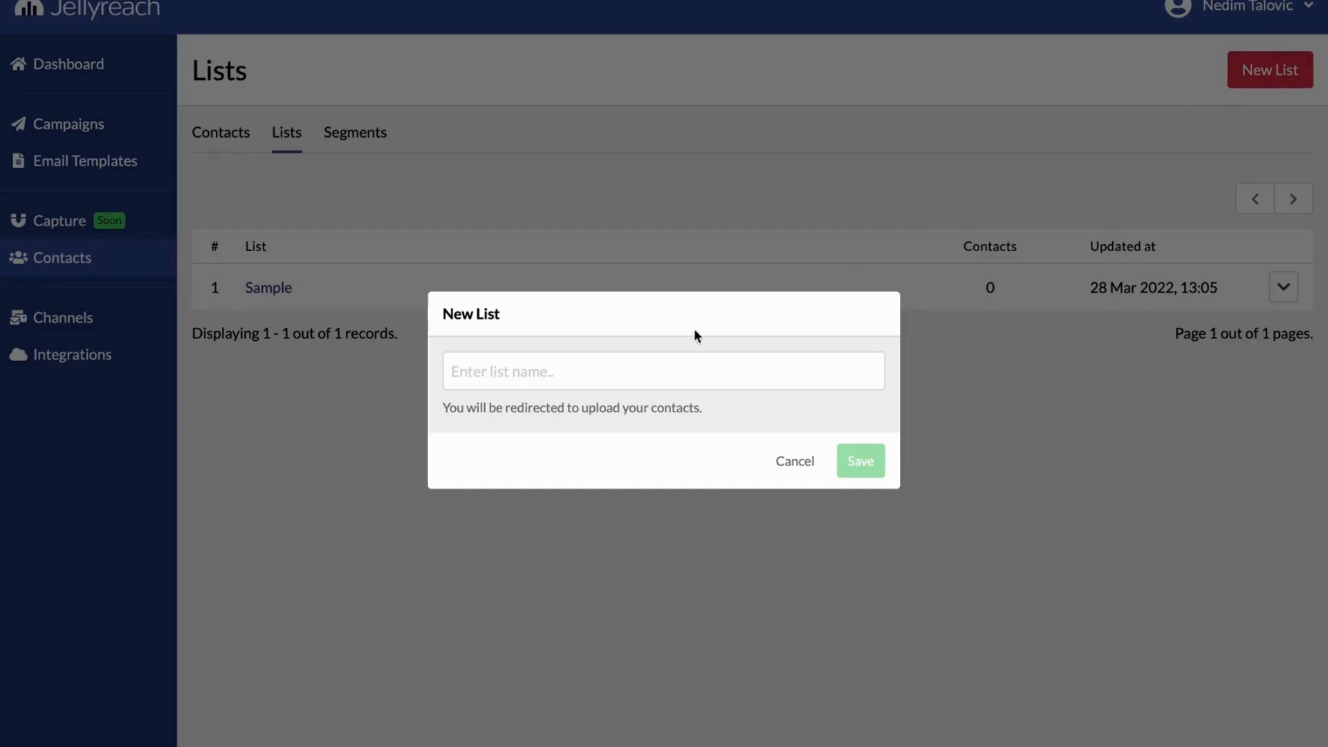
left_click(632, 367)
type("Jellyreach")
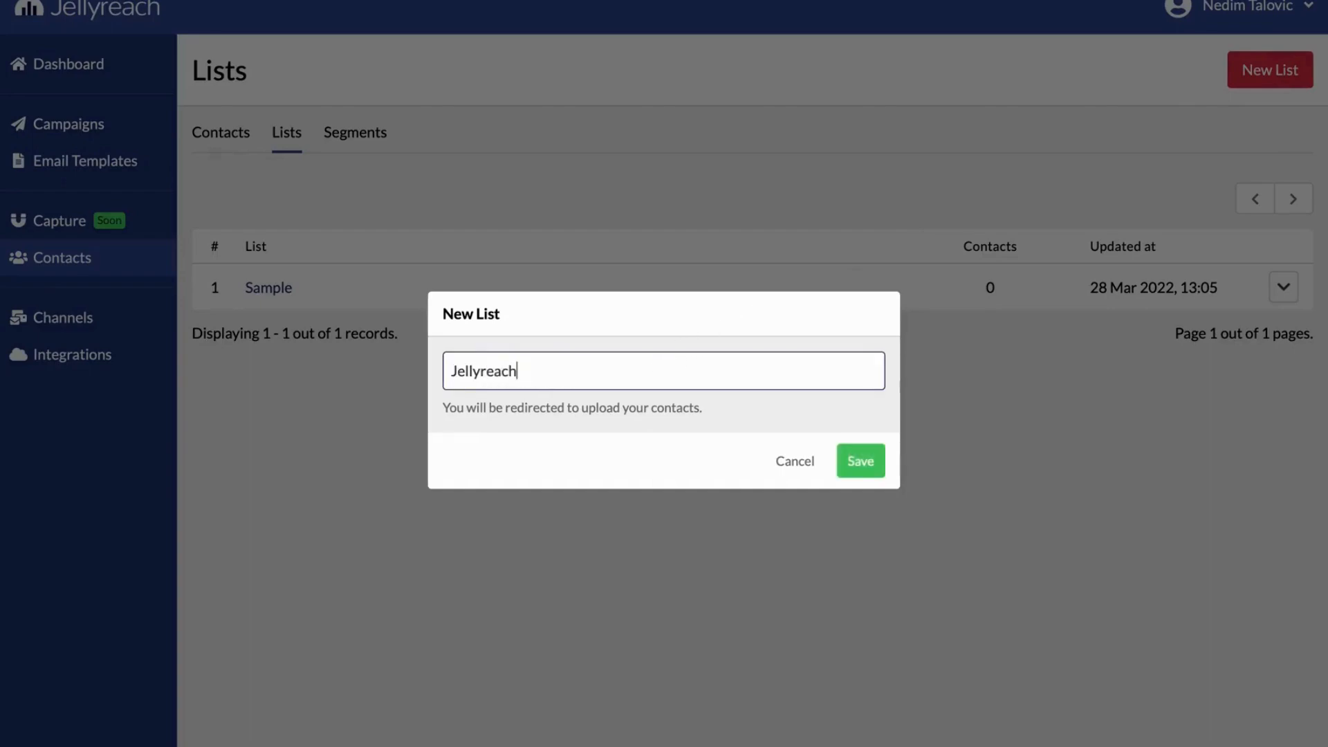
left_click(858, 460)
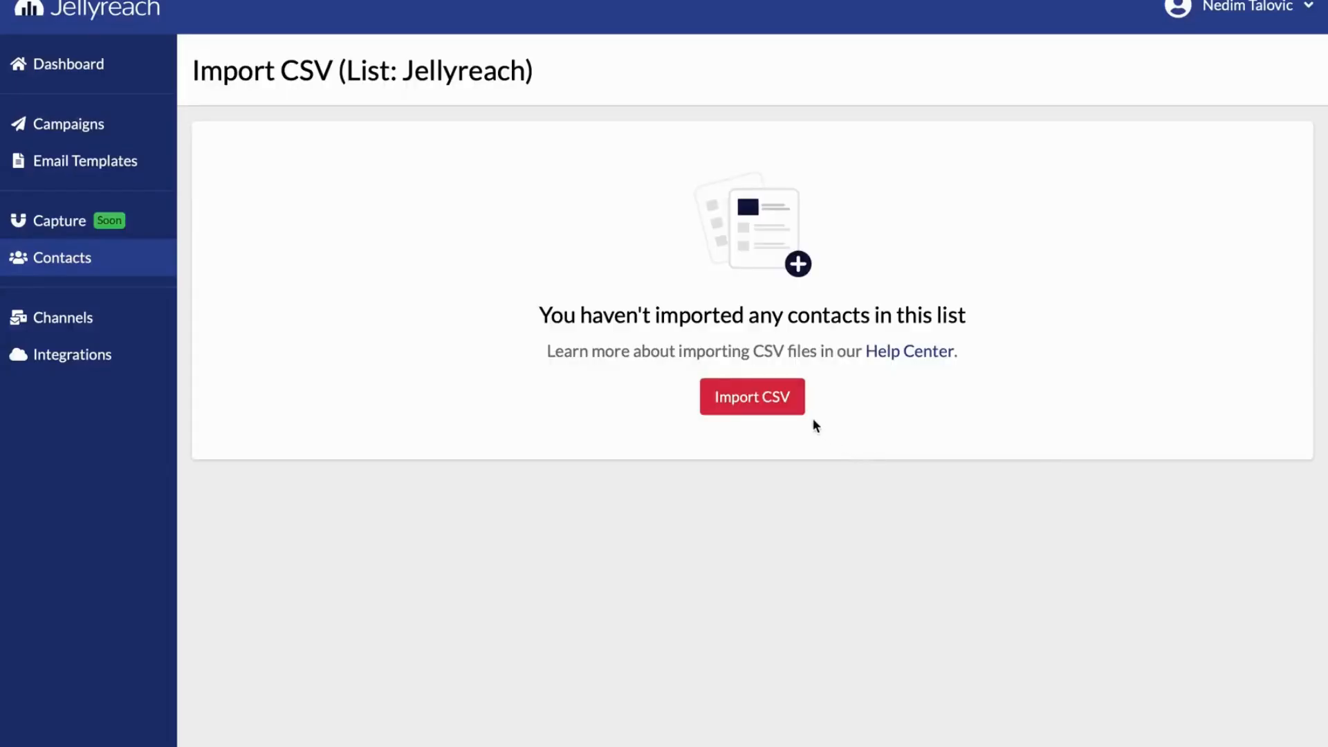
Upload the CSV file of team contacts for import into the Jellyreach list
left_click(764, 409)
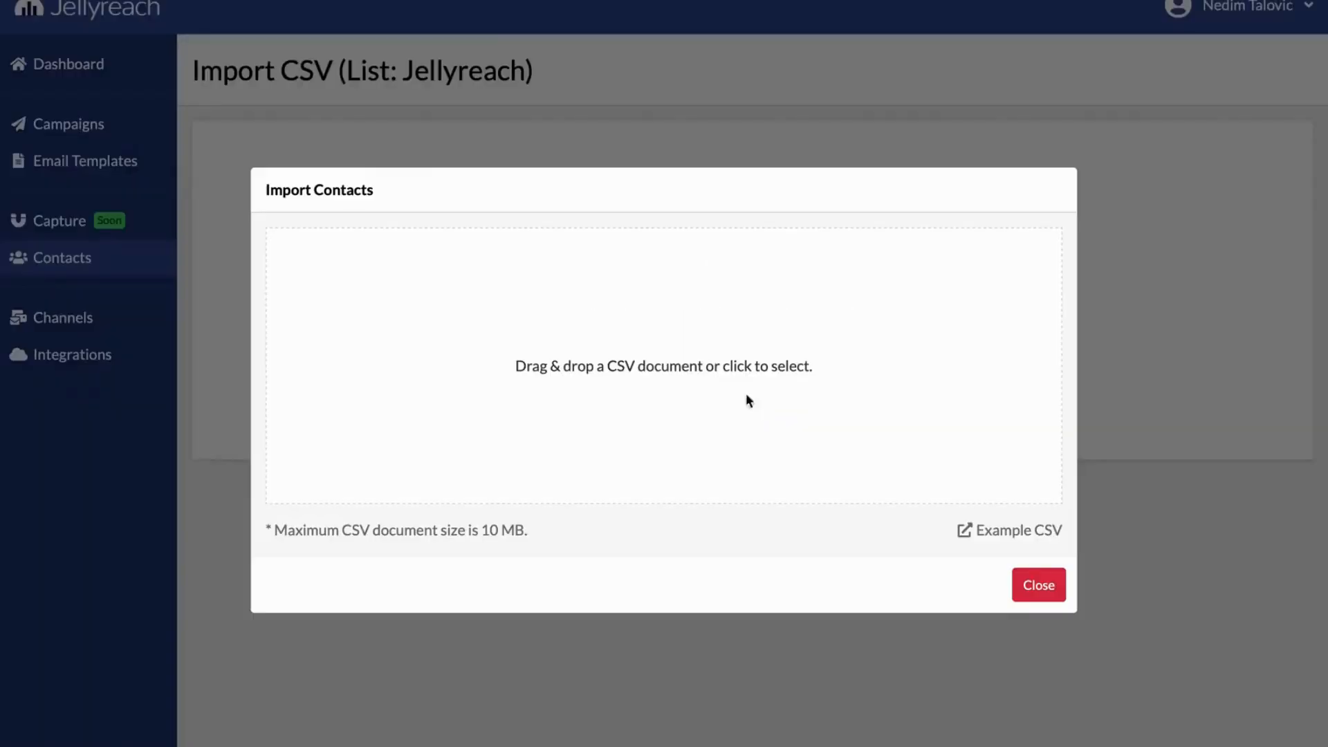
left_click(644, 324)
left_click(540, 304)
double_click(543, 304)
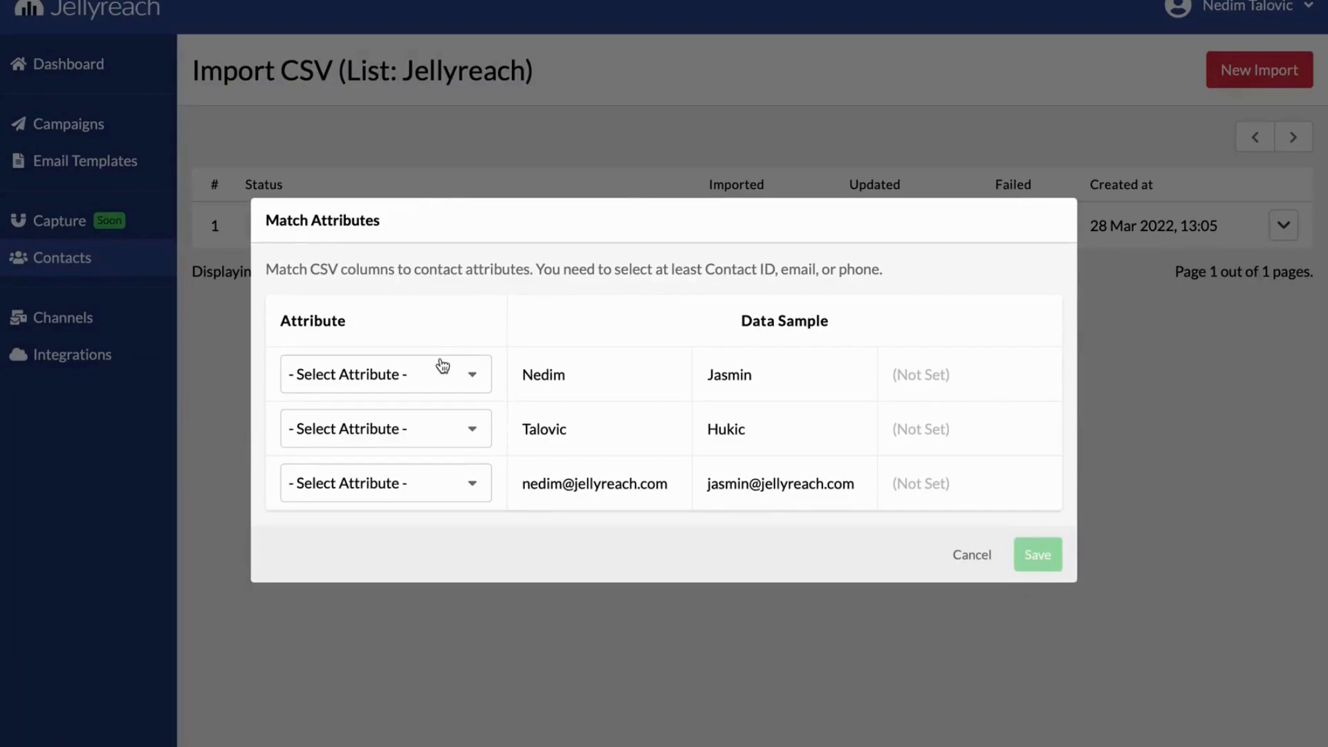
Save the column matching and contact identifier to start the Jellyreach list import
left_click(1038, 554)
left_click(977, 462)
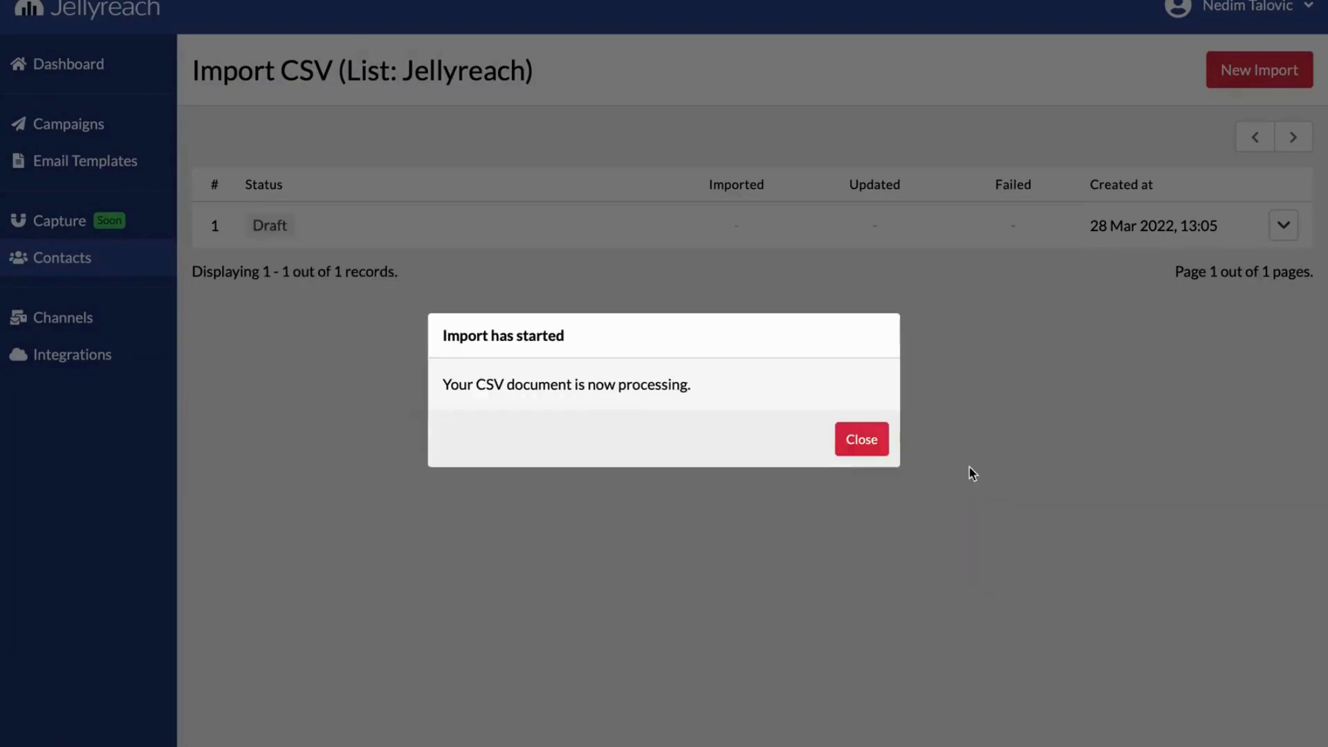
left_click(861, 440)
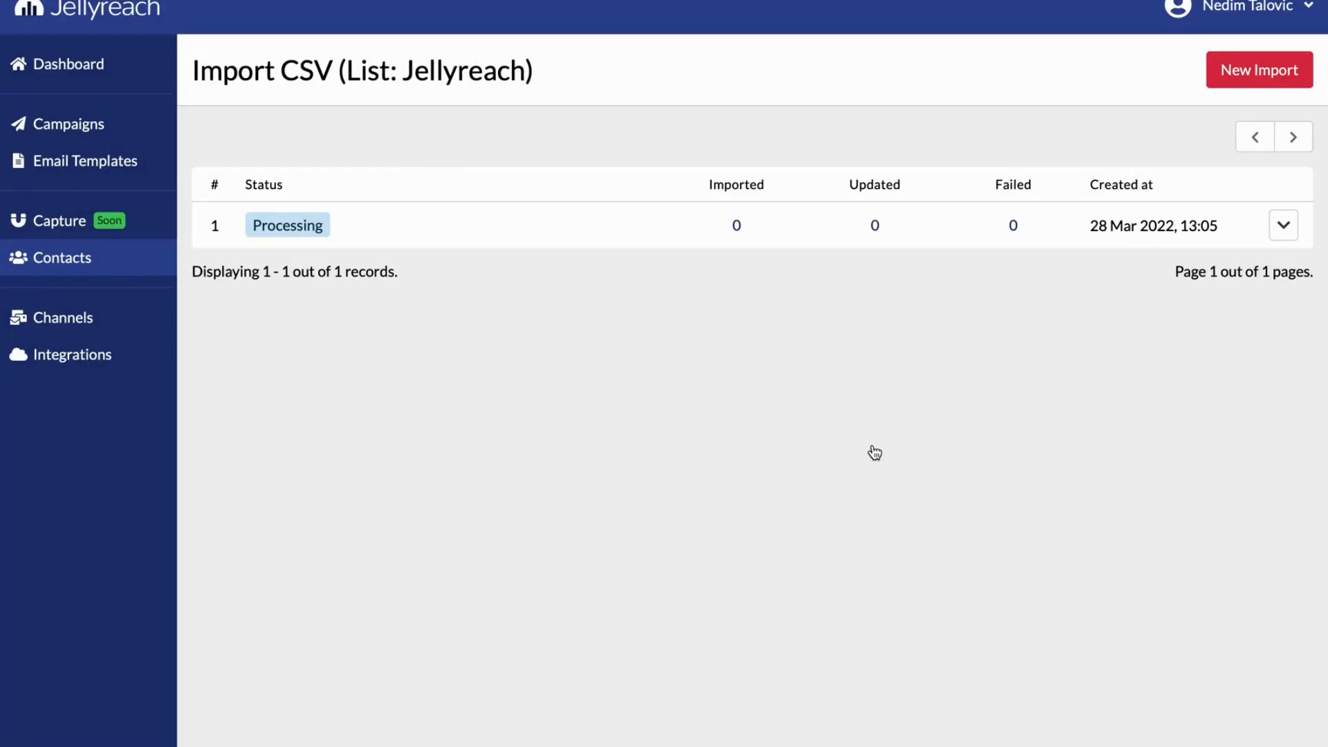
Filter all contacts to those whose Birthday is Today
left_click(134, 258)
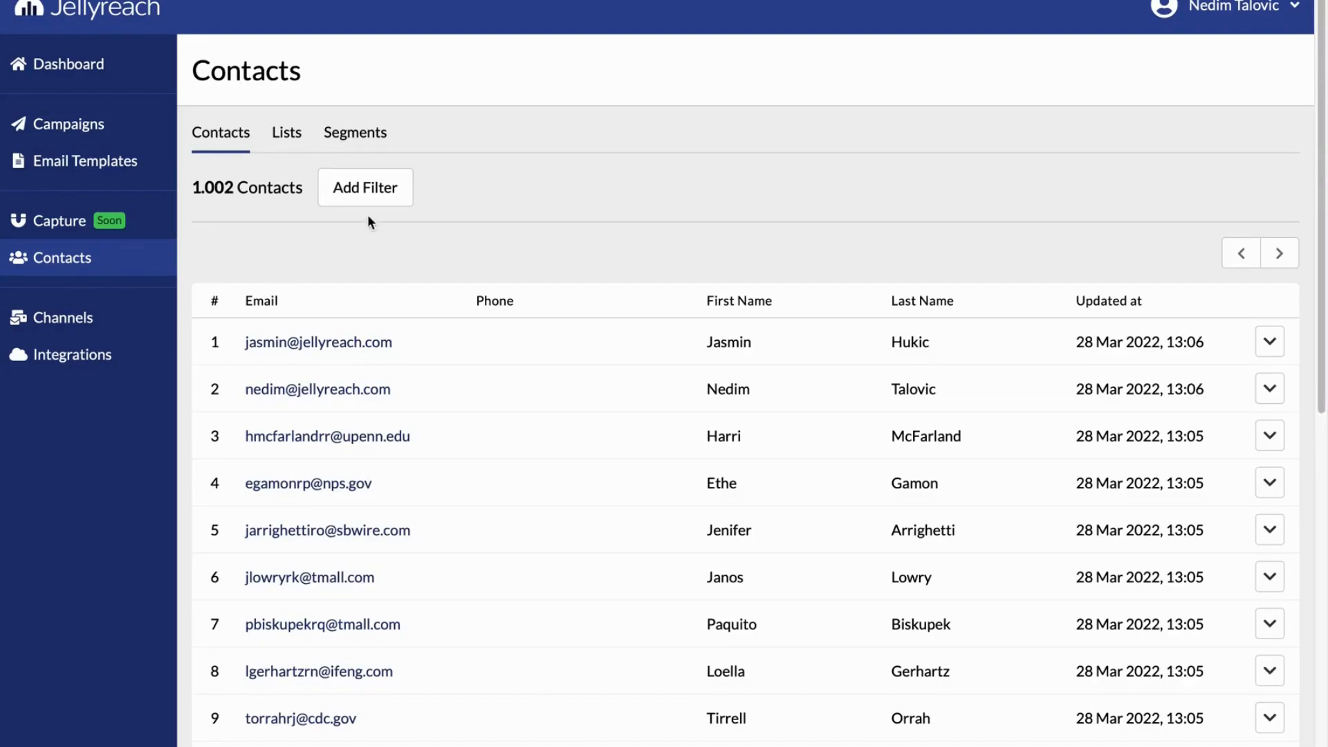
left_click(375, 197)
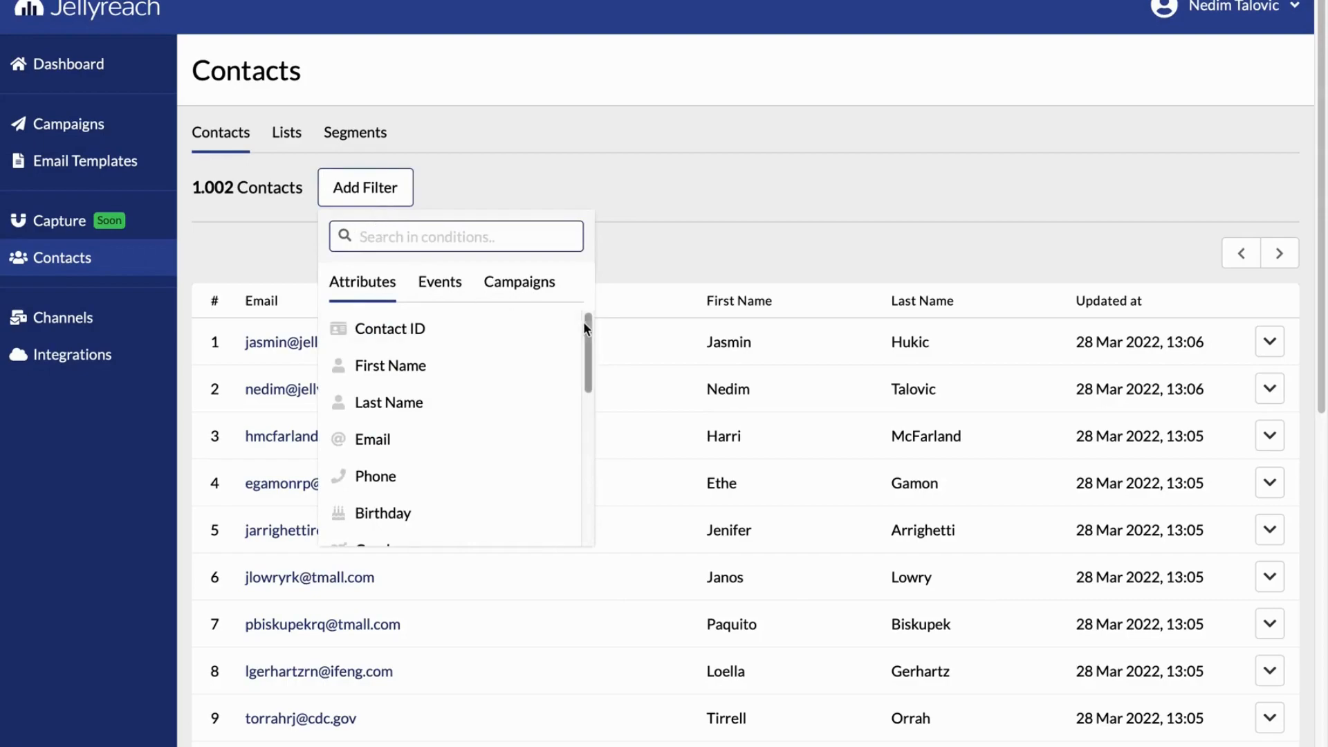
left_click_drag(584, 320, 593, 365)
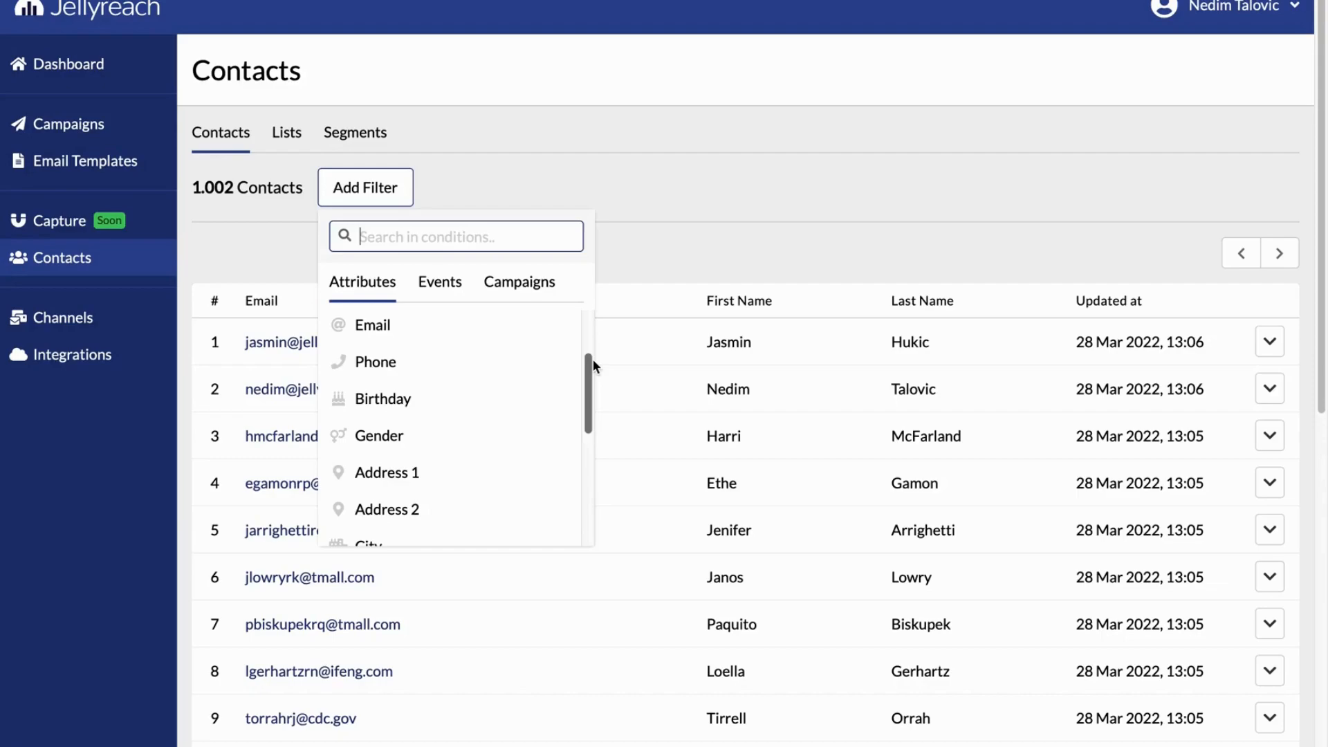
scroll(592, 362, "up", 3)
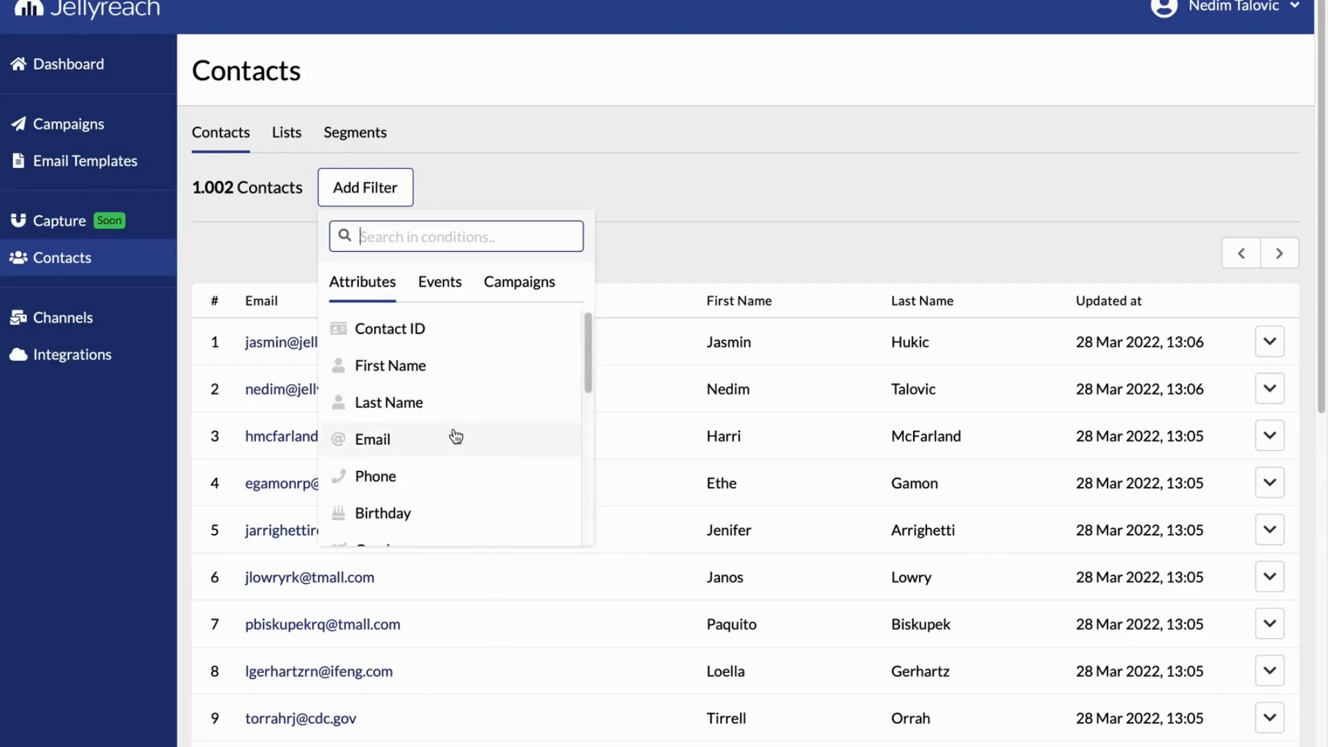
left_click(421, 523)
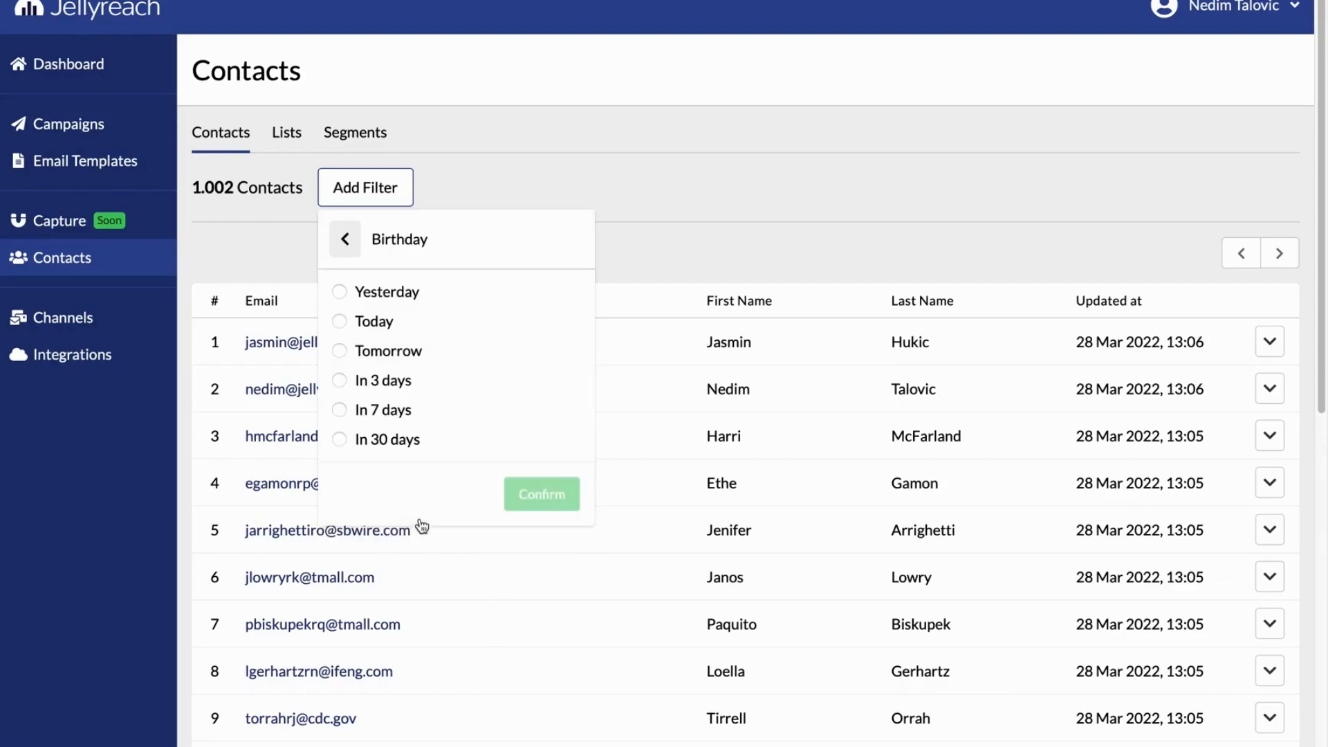
left_click(340, 320)
left_click(541, 493)
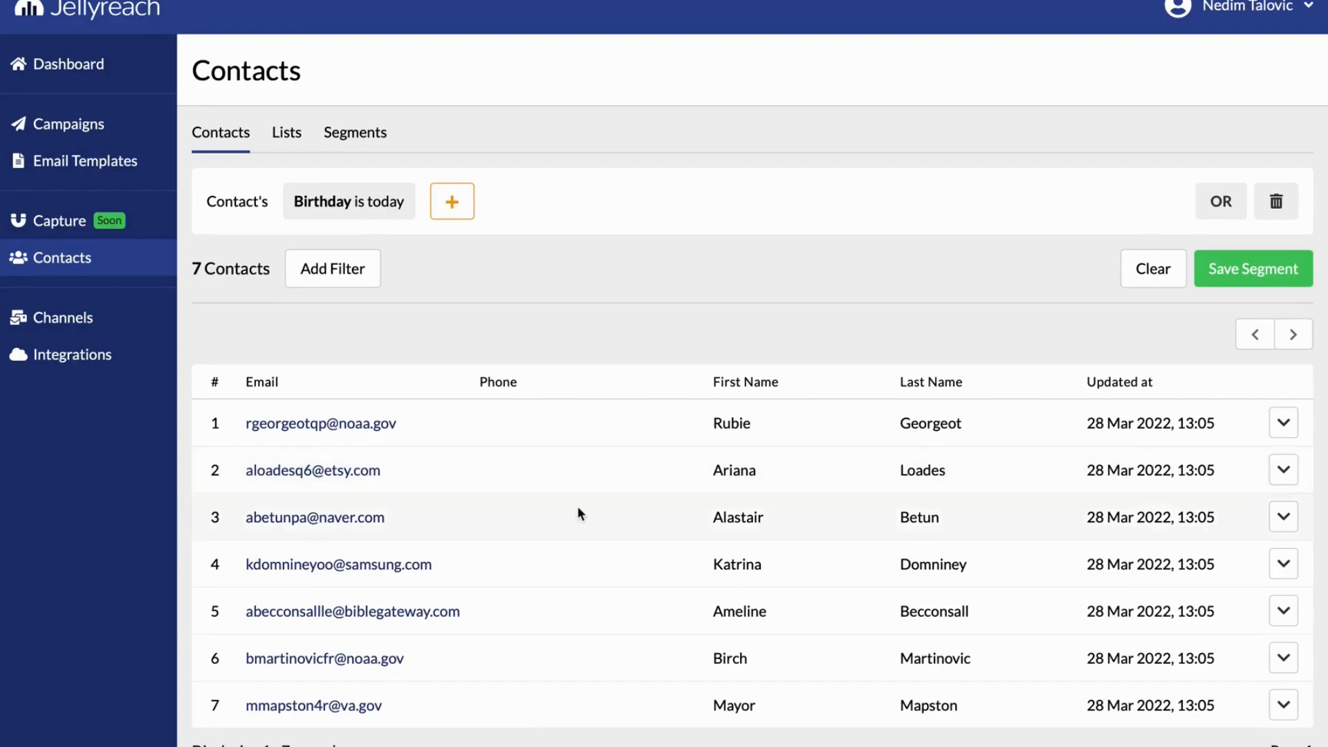
Add a second contact filter requiring Gender to be equal to Female
left_click(350, 292)
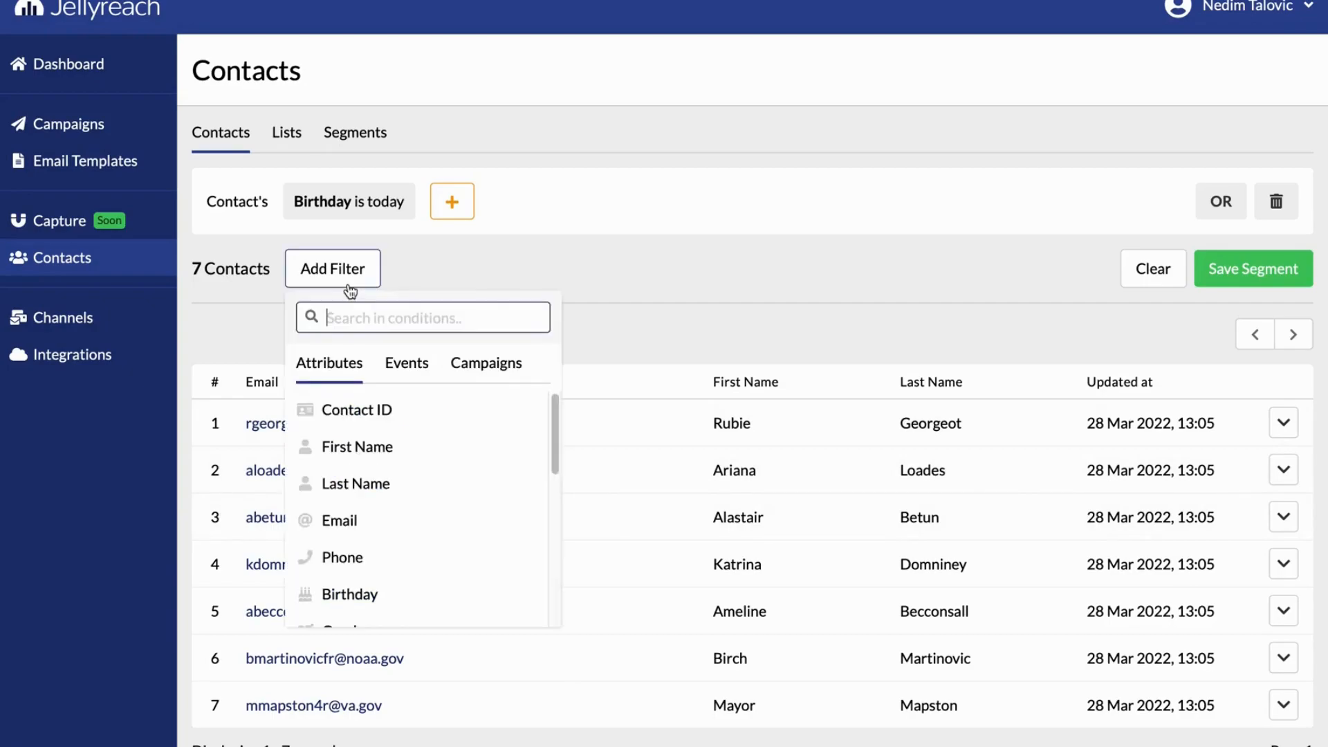
scroll(392, 592, "down", 2)
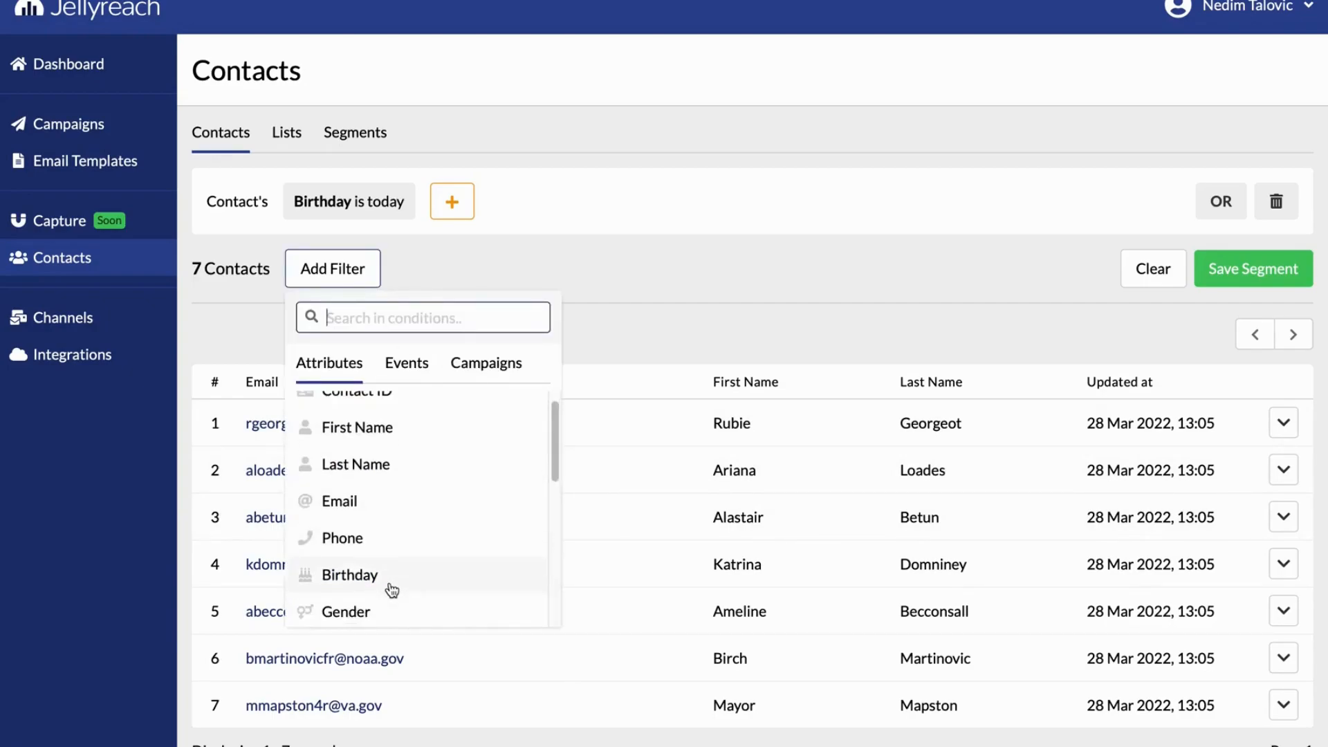
left_click(369, 583)
left_click(349, 377)
left_click(374, 400)
type("Female")
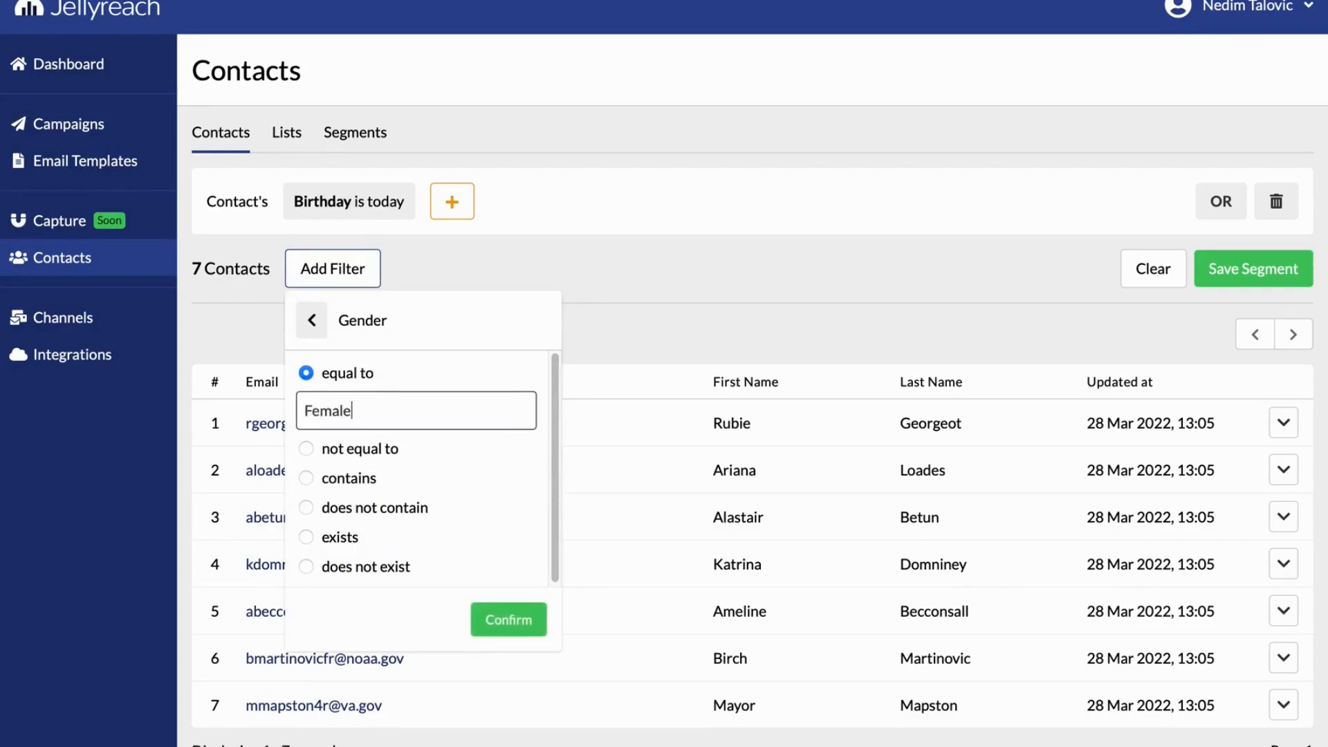
left_click(518, 619)
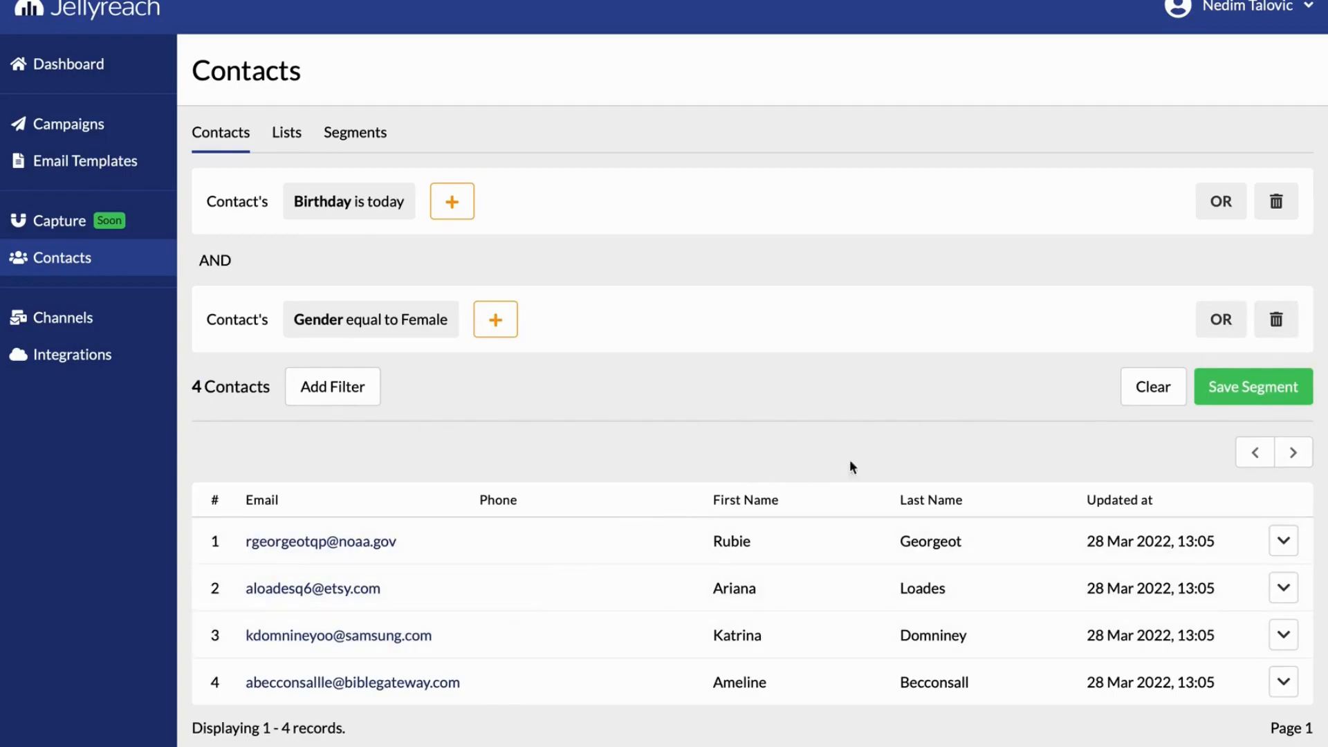
Save the current contact filters as a segment named Female & Birthday
left_click(1202, 403)
type("Female & Birthday")
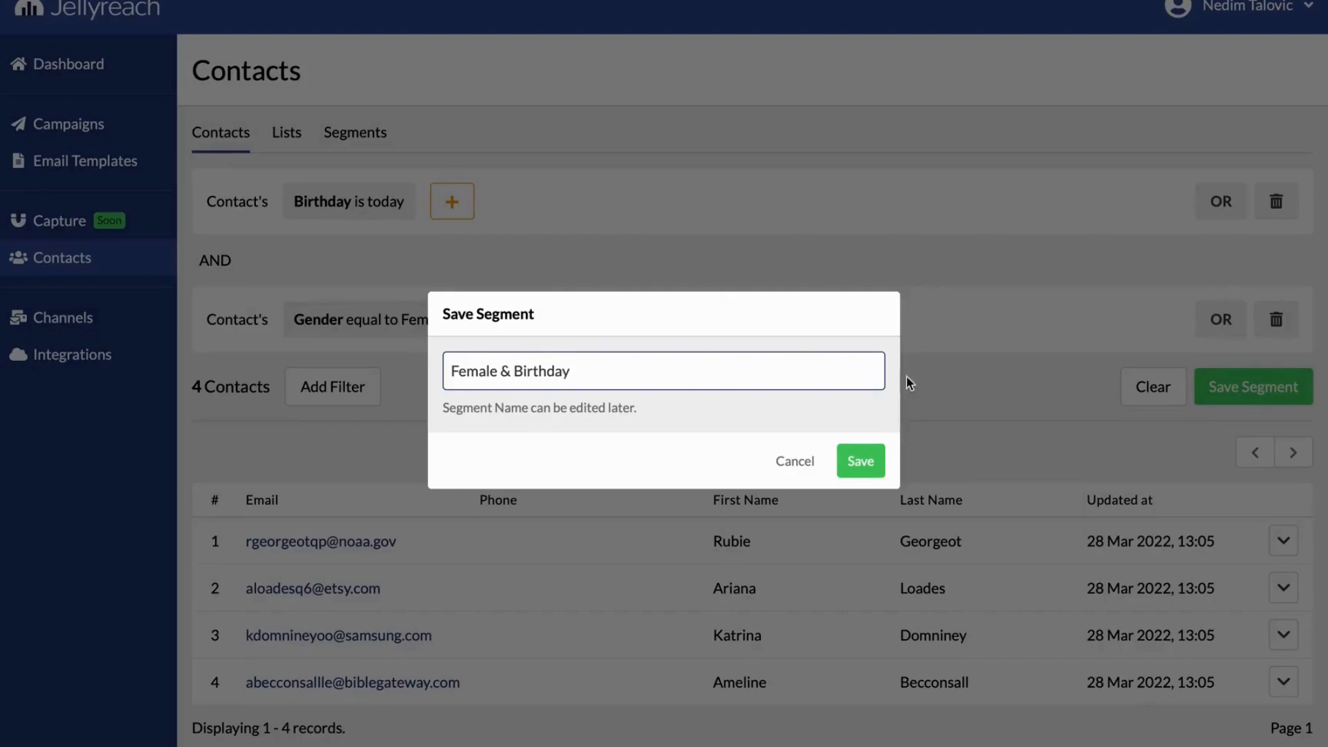
left_click(862, 460)
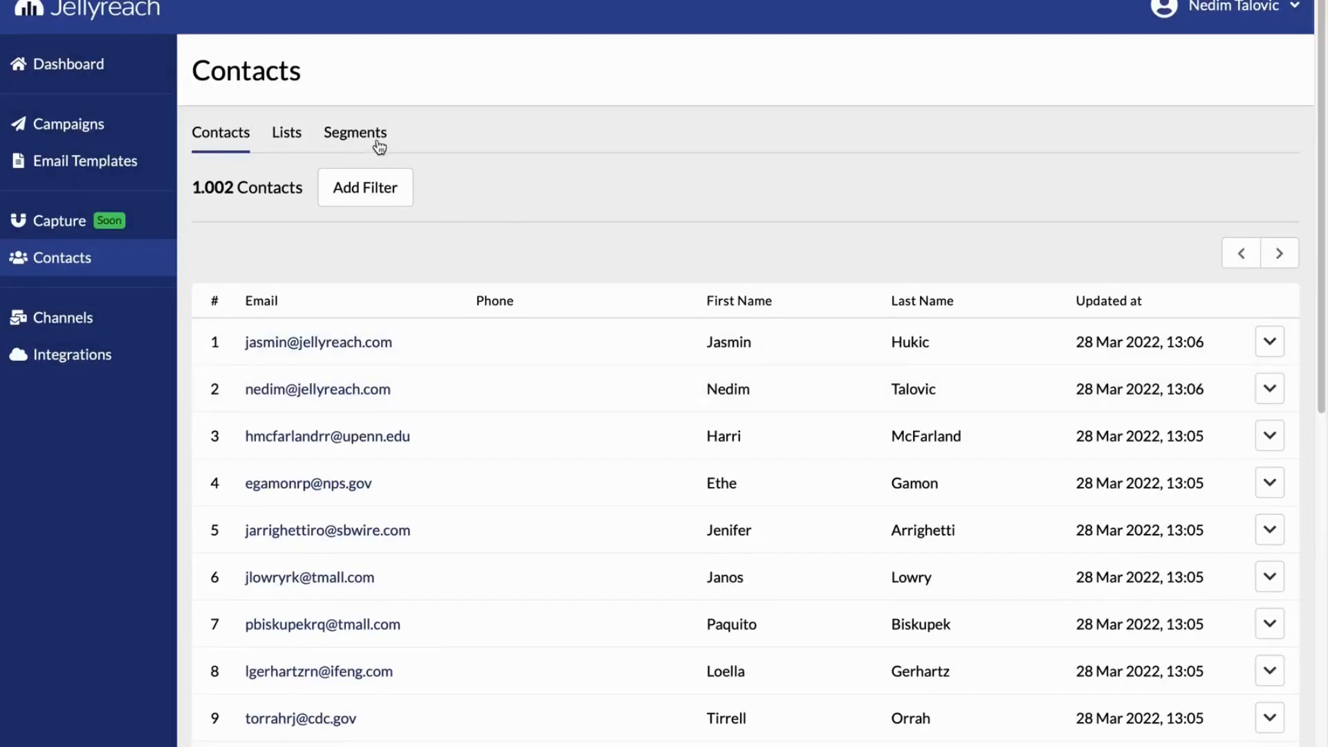
Check the contact count of the Female & Birthday segment, and return to the full contact list
left_click(379, 145)
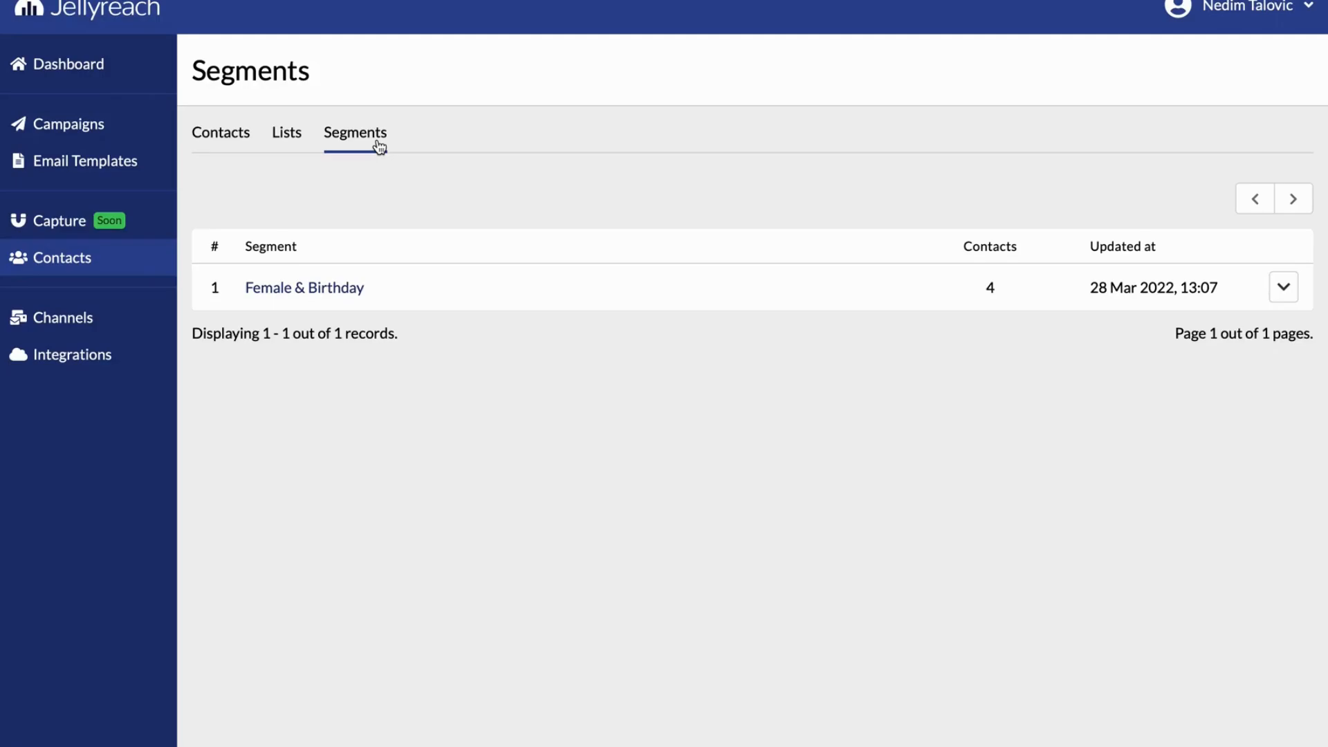
double_click(990, 287)
left_click(238, 139)
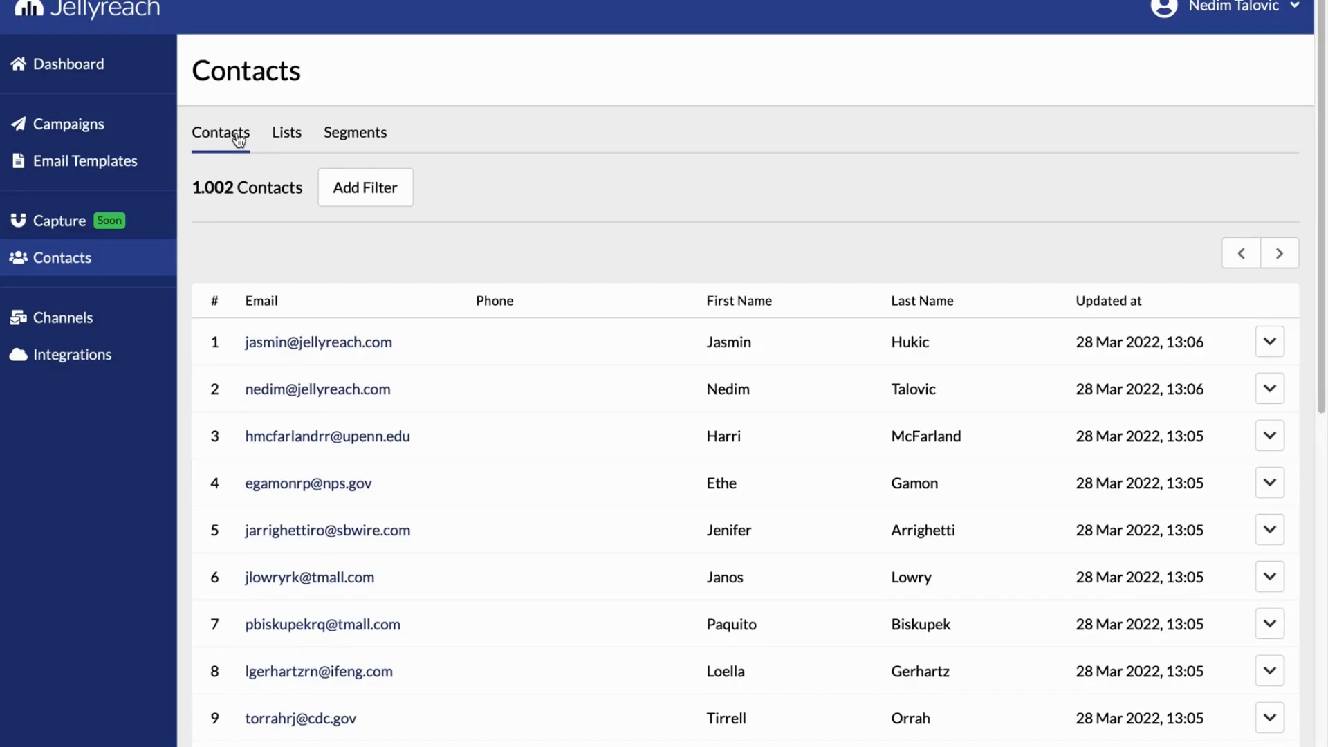
Add Amazon SES as the email provider with its region, access key ID, secret access key, sender name and email, test the connection and save
left_click(50, 310)
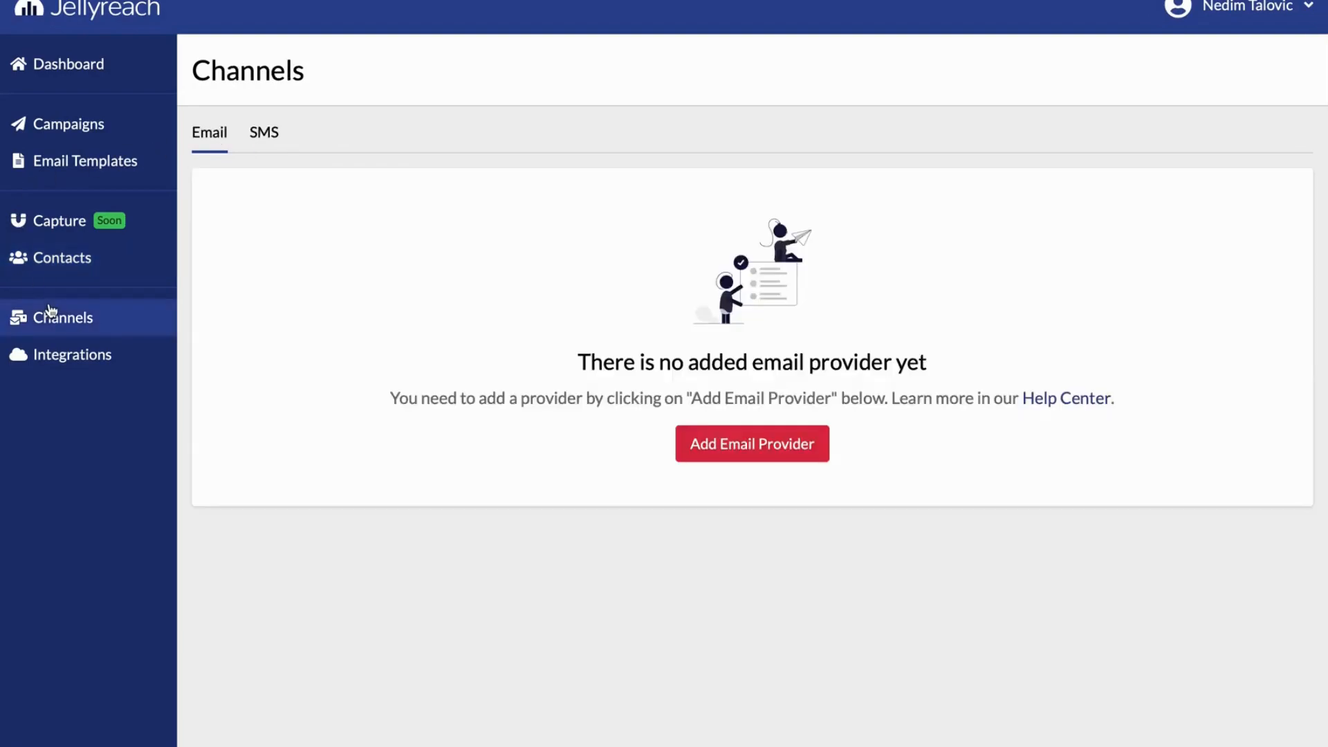
left_click(692, 444)
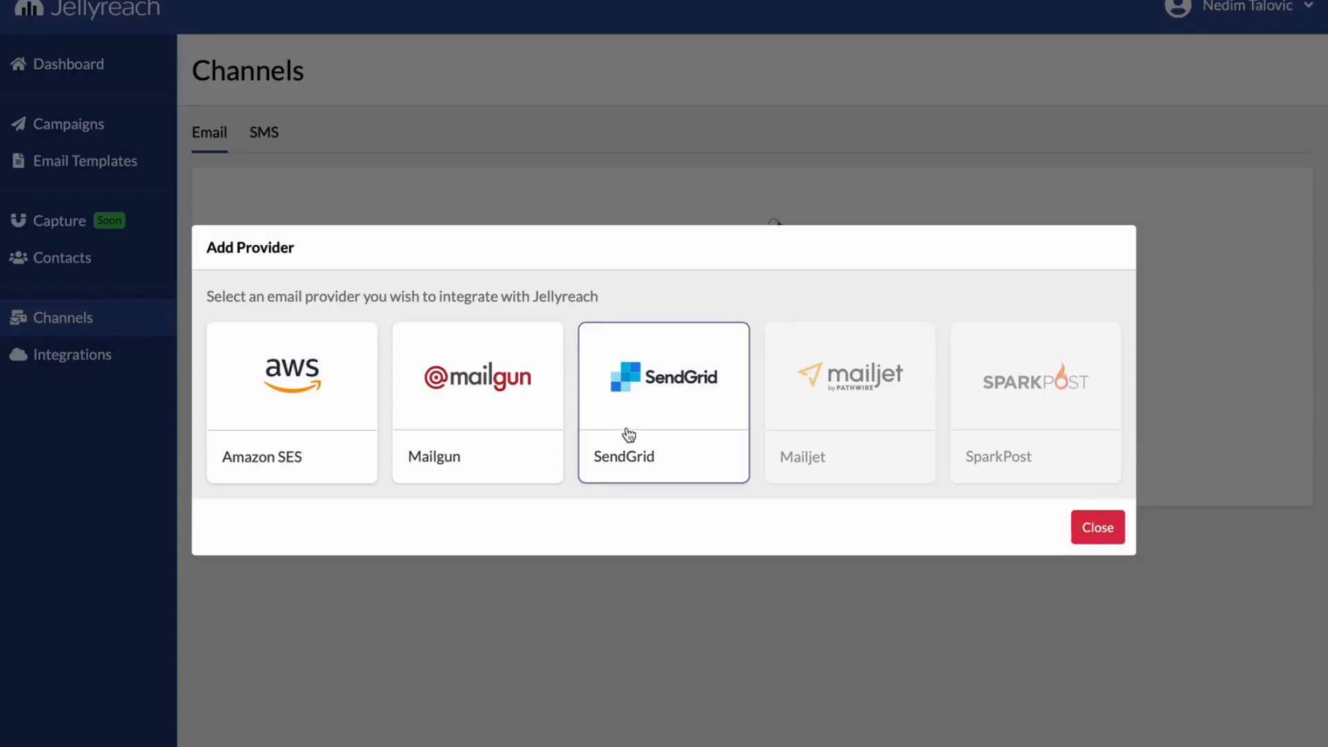
left_click(312, 379)
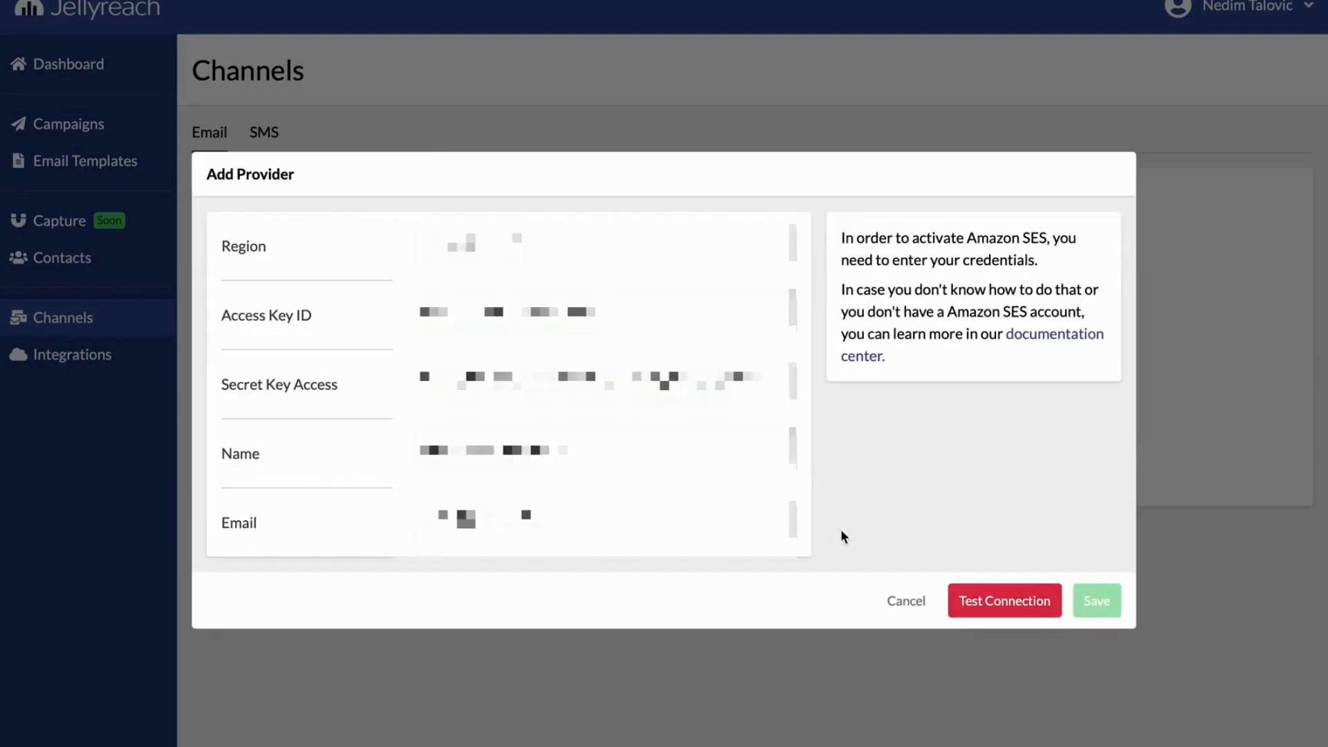
left_click(968, 599)
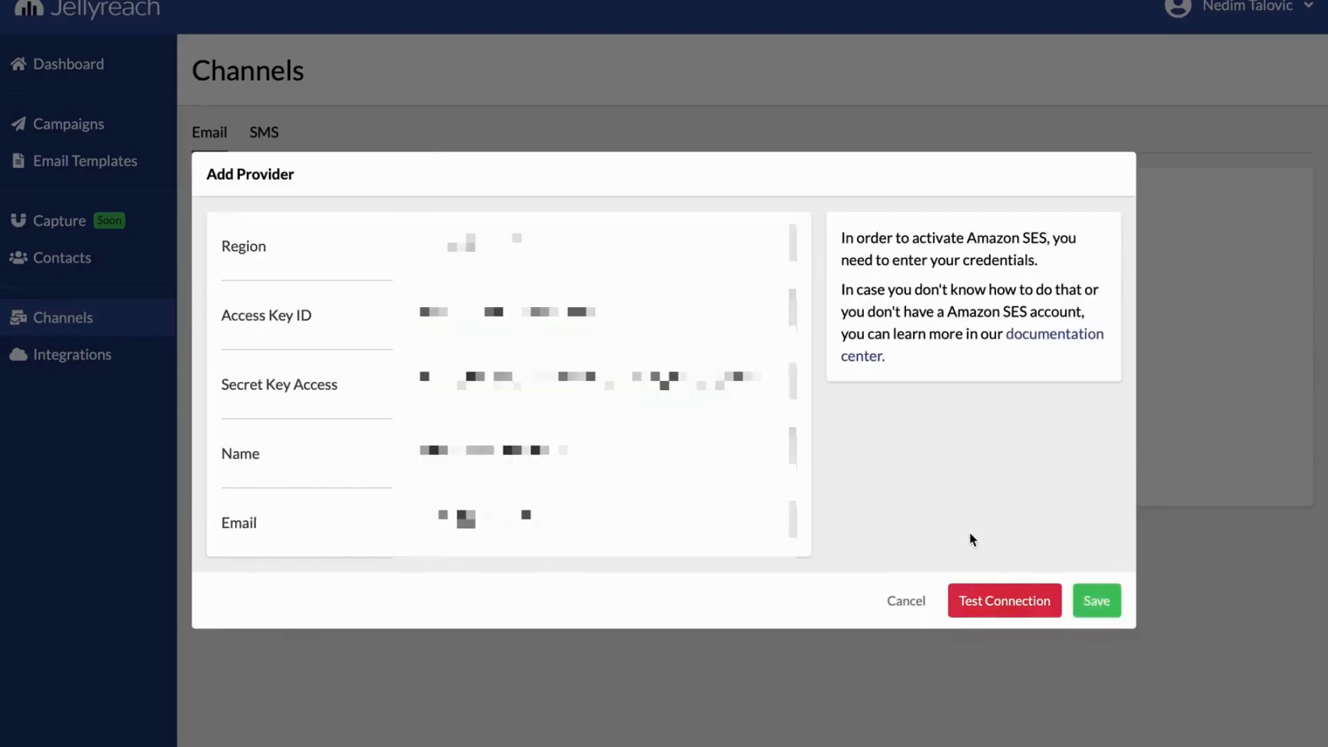
left_click(1094, 601)
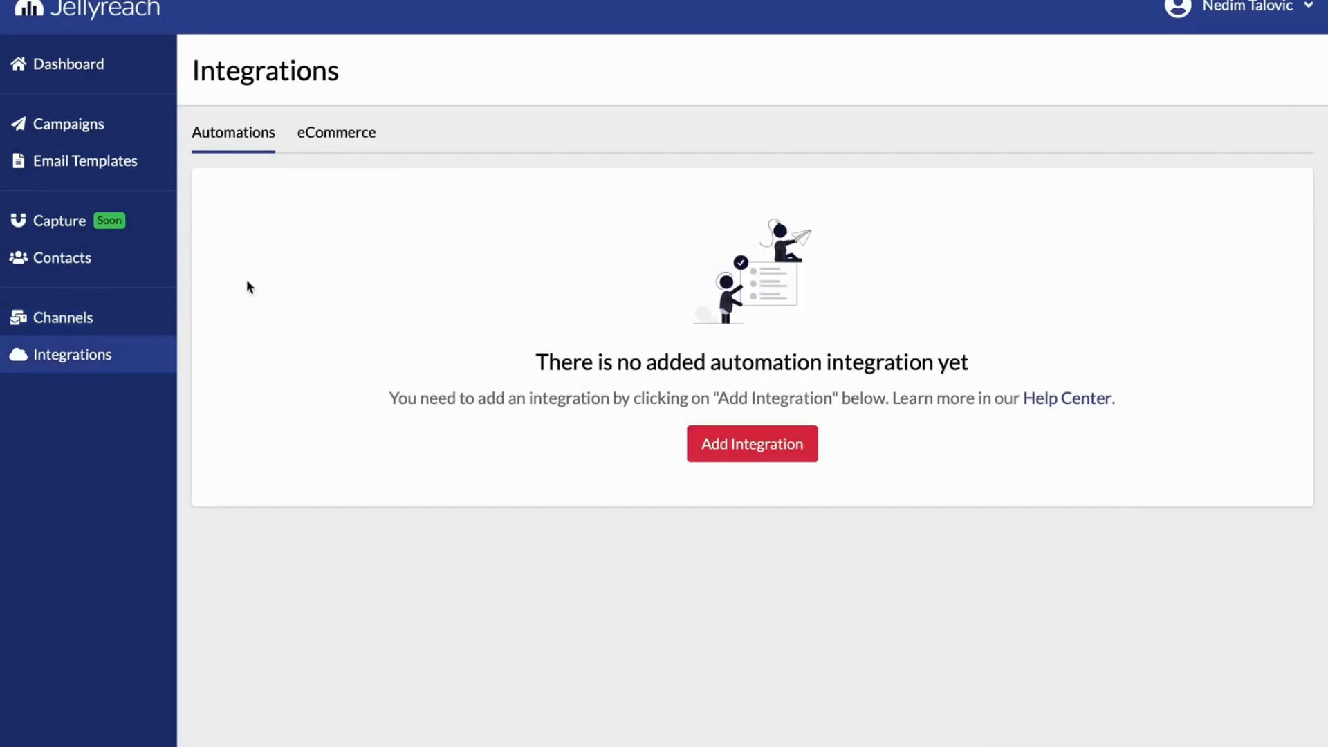
Review the available eCommerce integrations and the connection fields required for WooCommerce, without saving anything
left_click(346, 148)
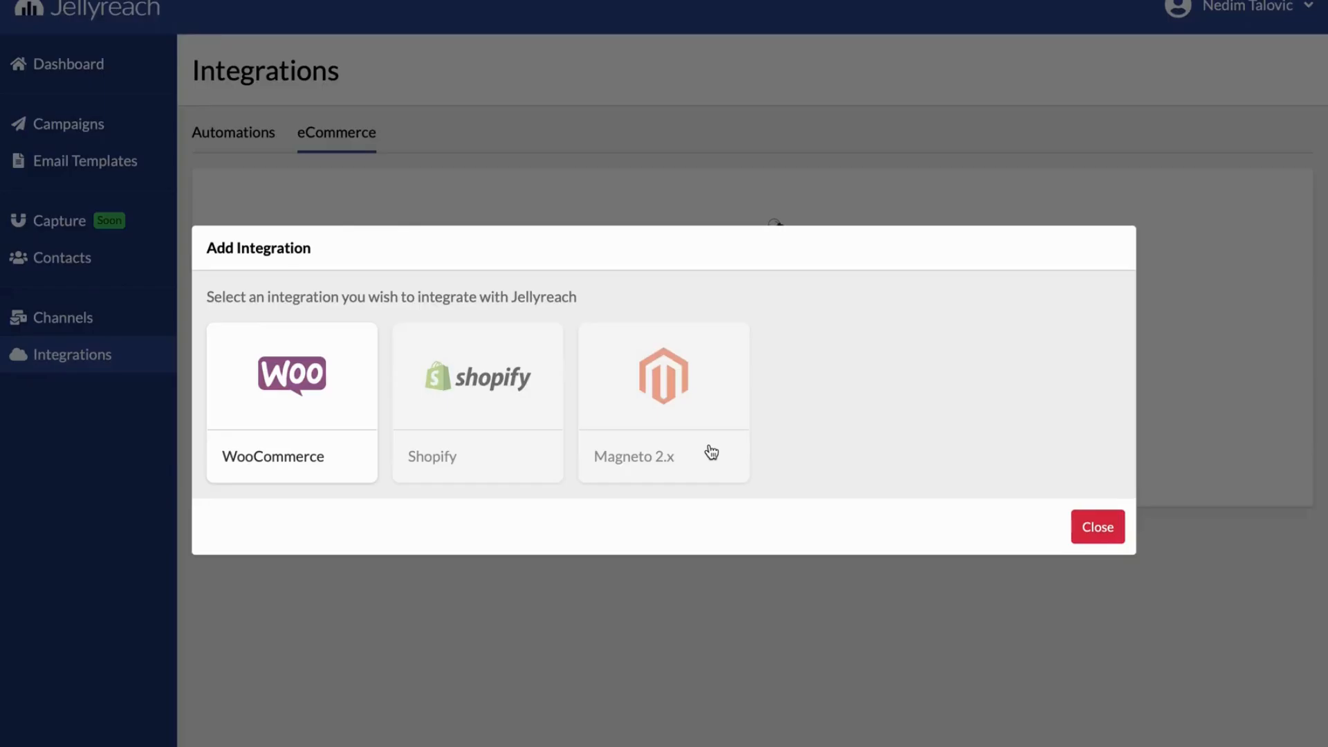
left_click(353, 358)
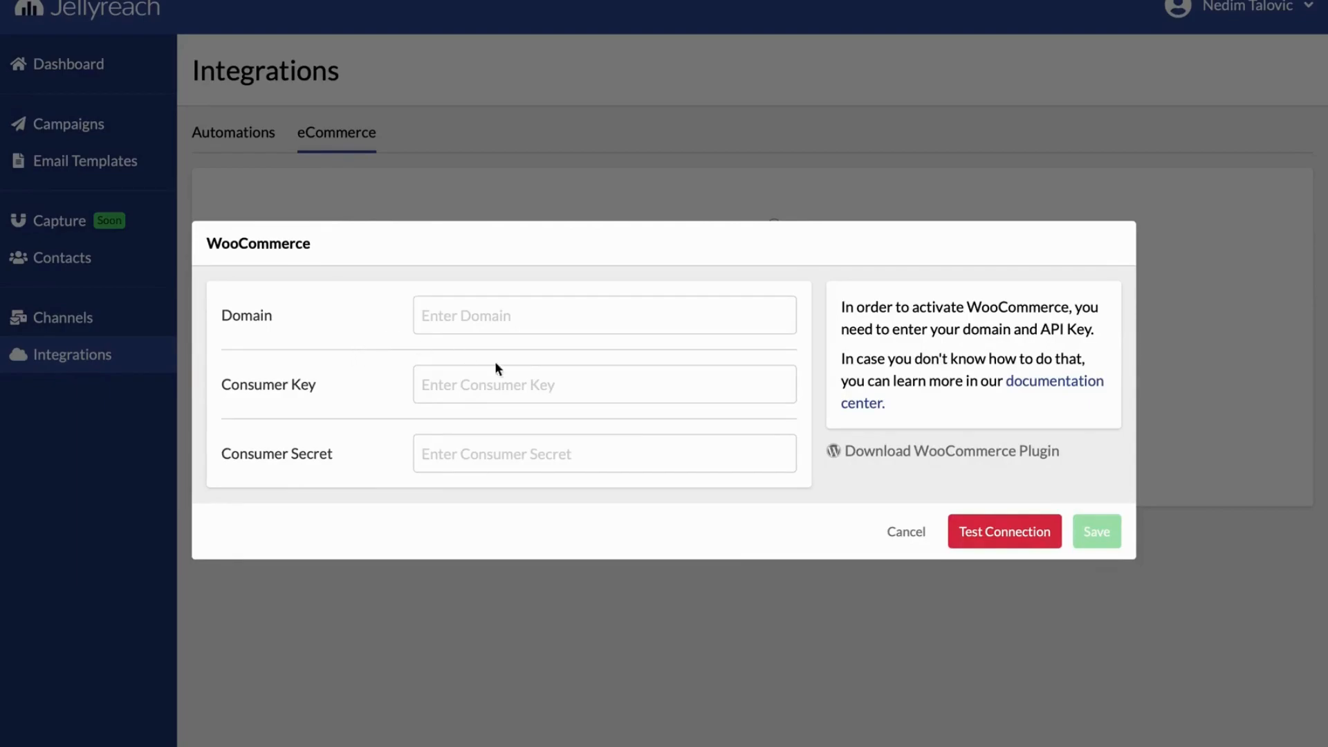
left_click(878, 523)
Create a new email campaign named First campaign
left_click(79, 129)
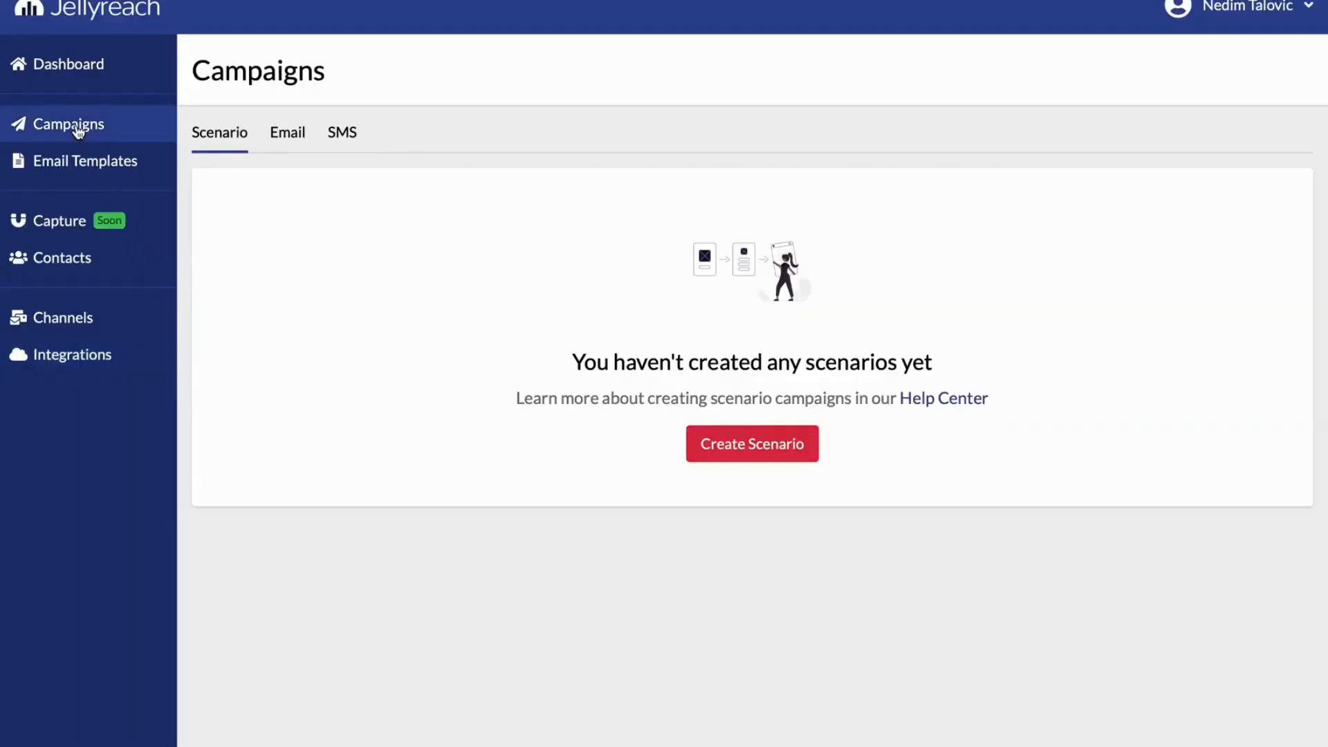
left_click(284, 137)
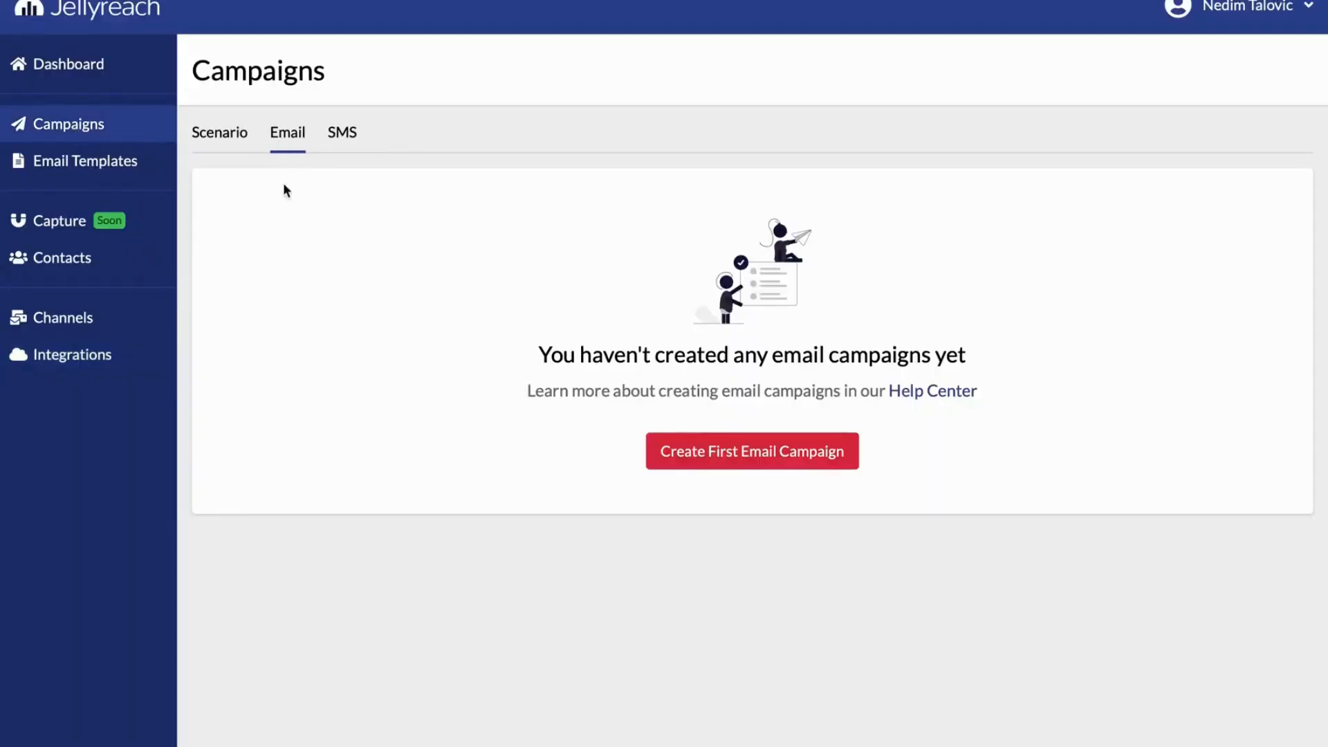
left_click(684, 452)
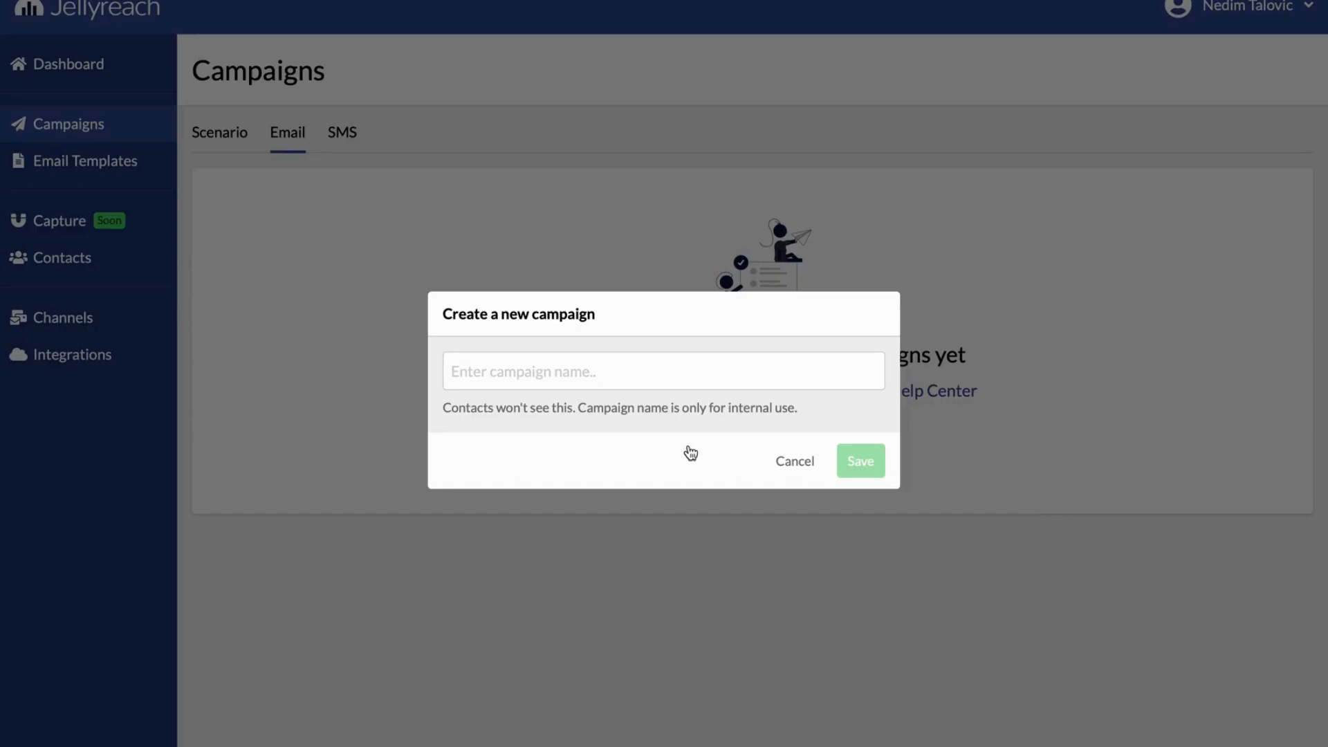
left_click(637, 373)
type("F")
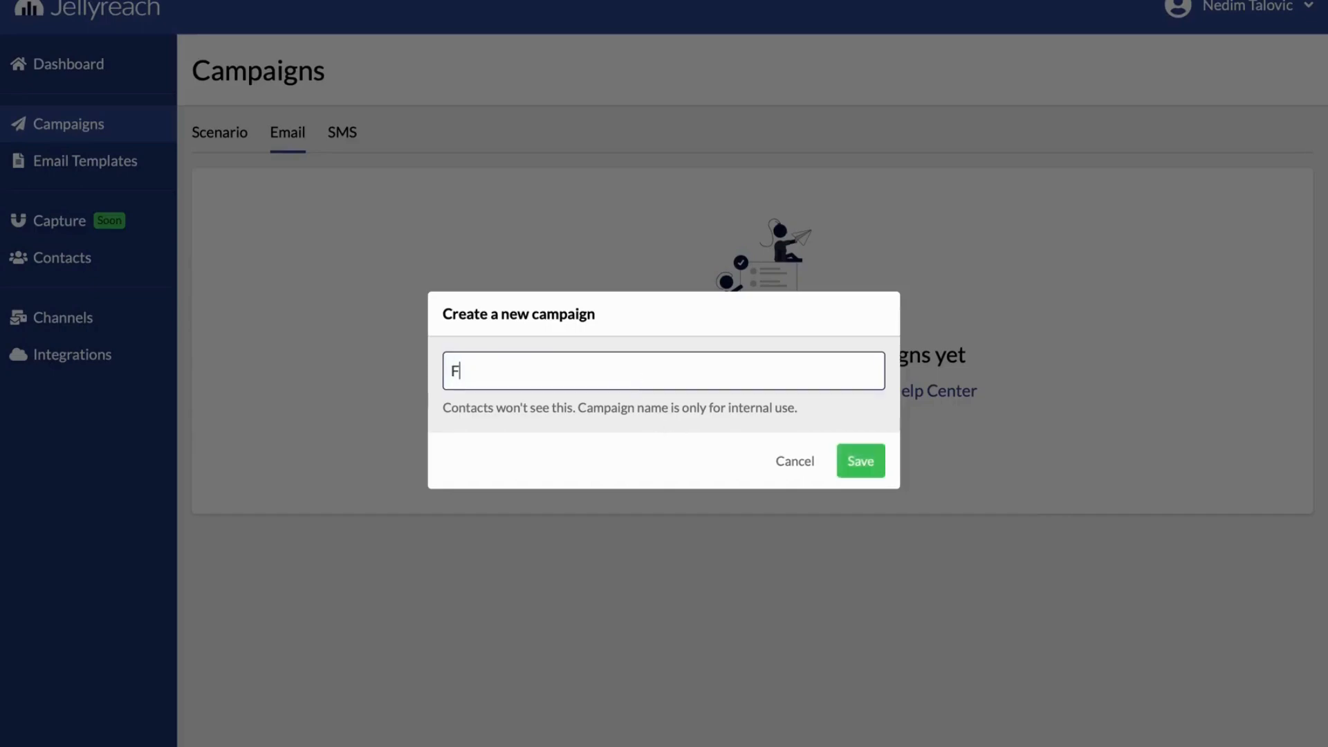
type("irst campaign")
left_click(876, 466)
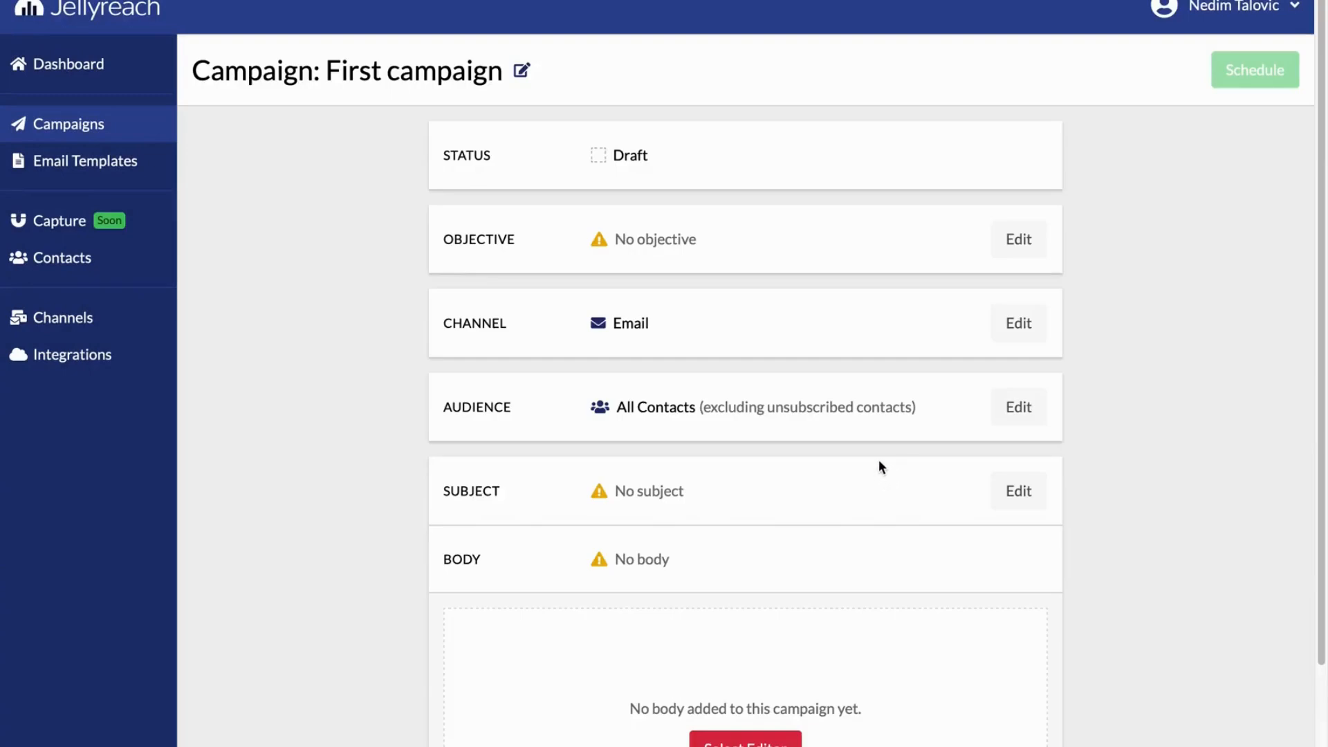
Set the campaign audience to the Jellyreach contact list and save it
left_click(999, 410)
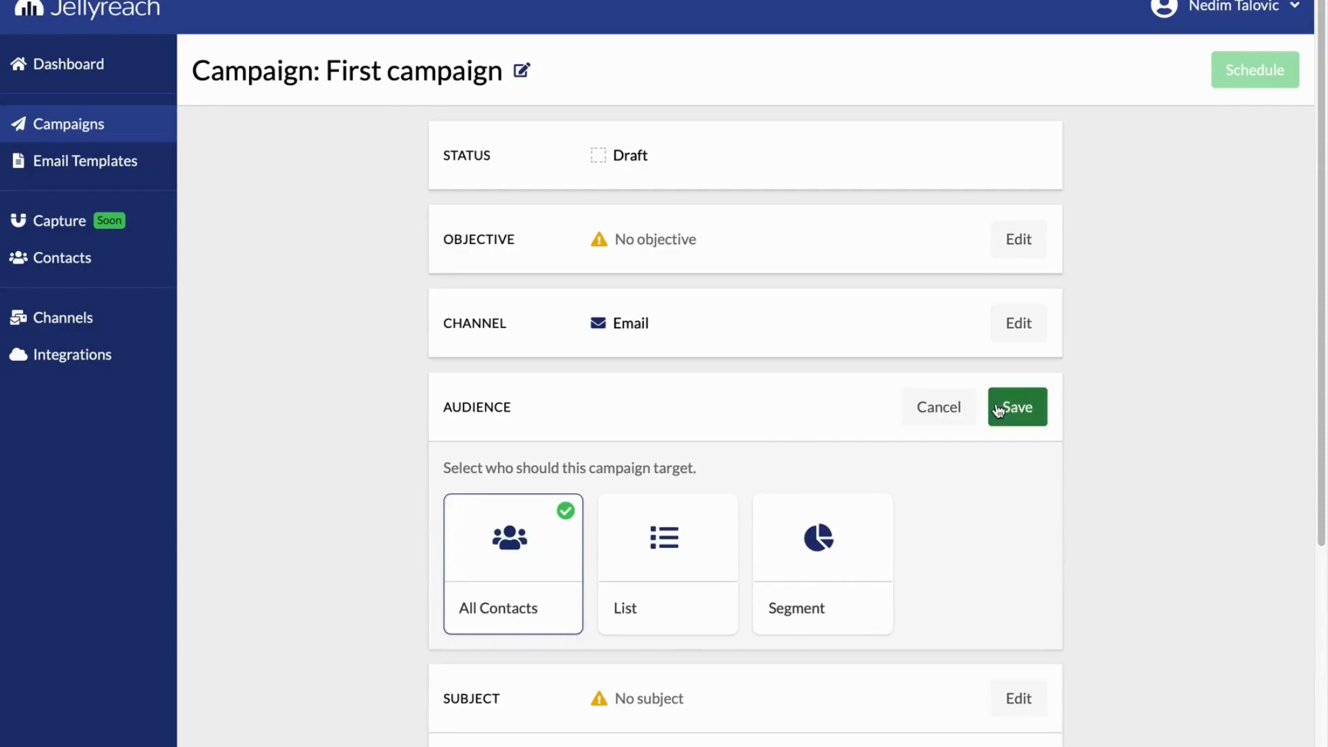
left_click(664, 536)
left_click(594, 681)
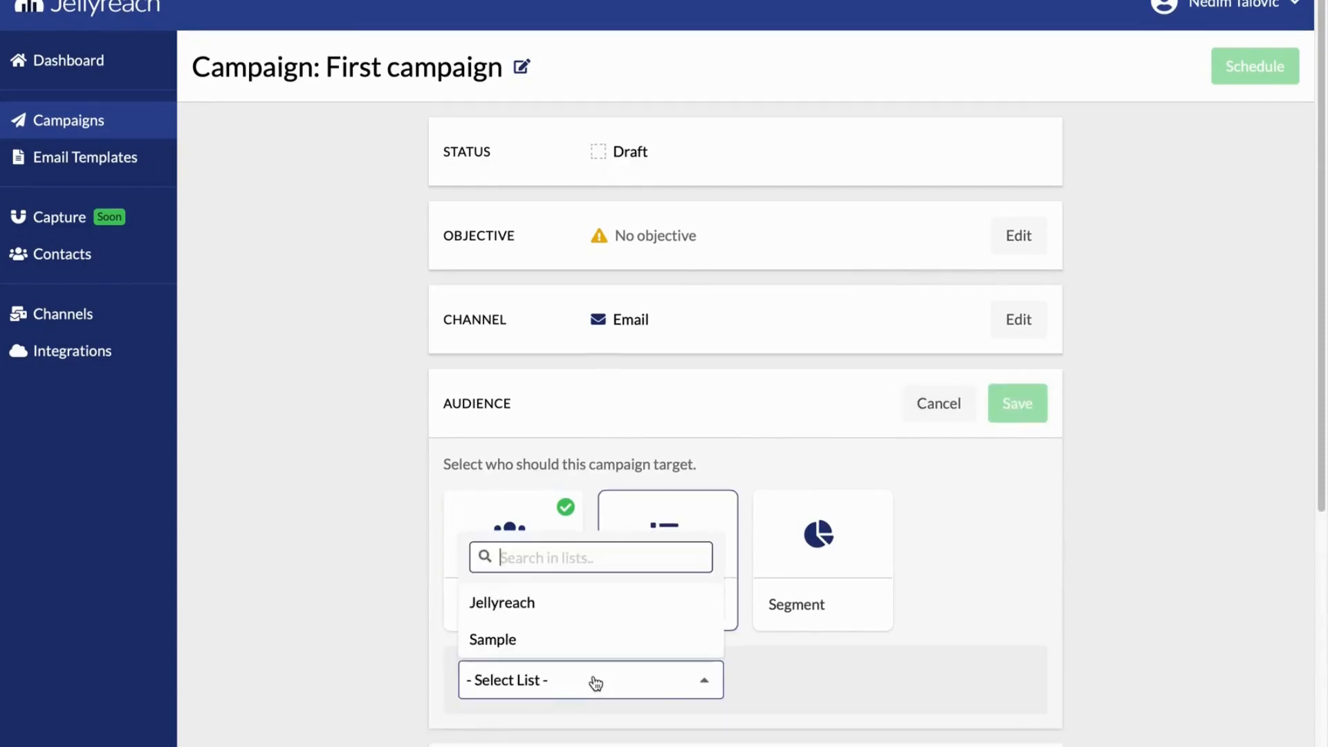
left_click(584, 612)
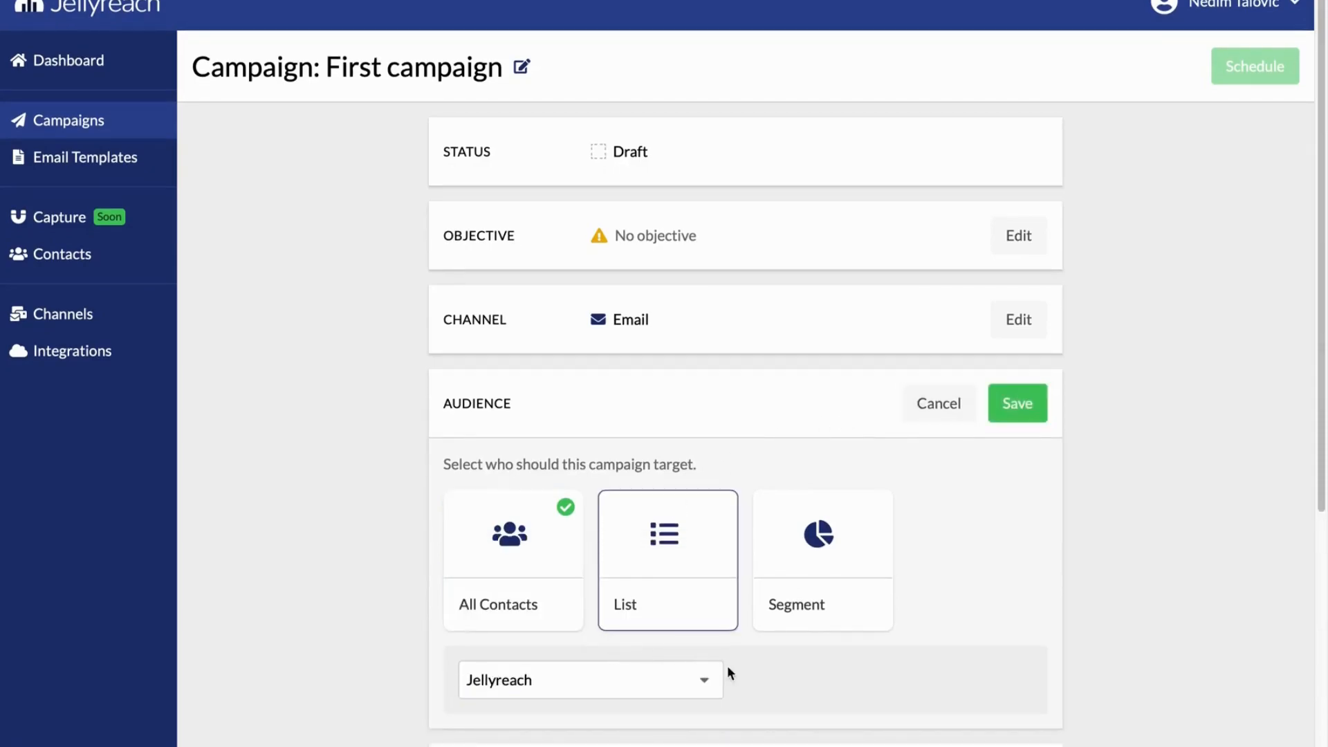
left_click(993, 415)
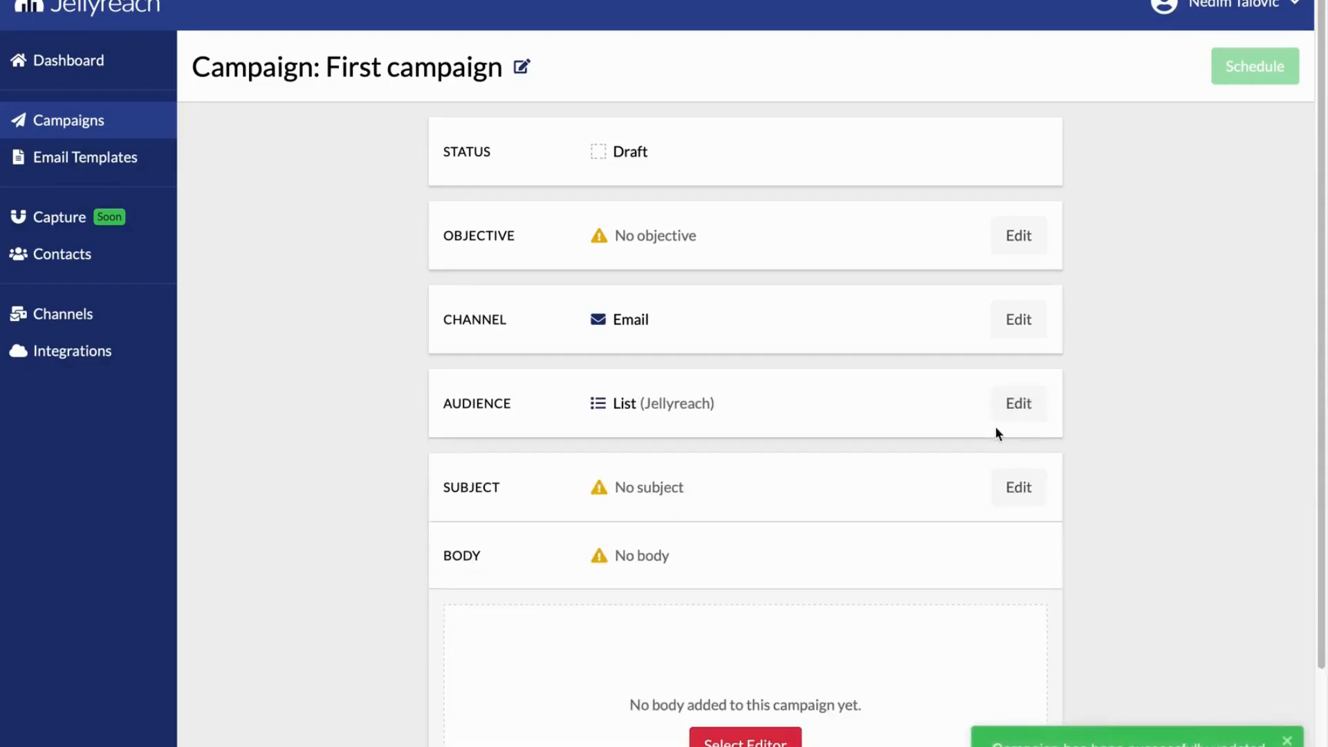
left_click(993, 415)
left_click(776, 542)
left_click(616, 679)
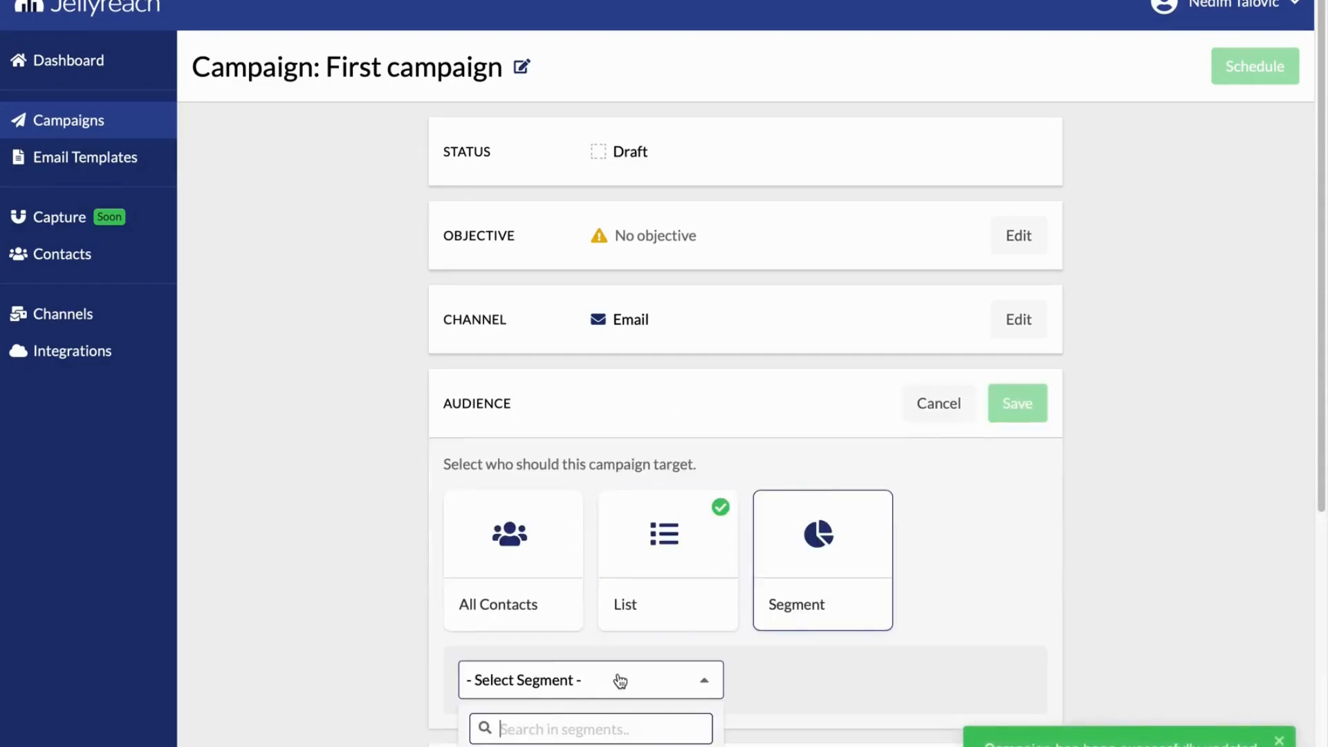
scroll(598, 726, "down", 1)
left_click(656, 659)
left_click(935, 386)
Set the campaign subject to "Hello {{contact.first_name}}" and save it
left_click(1004, 453)
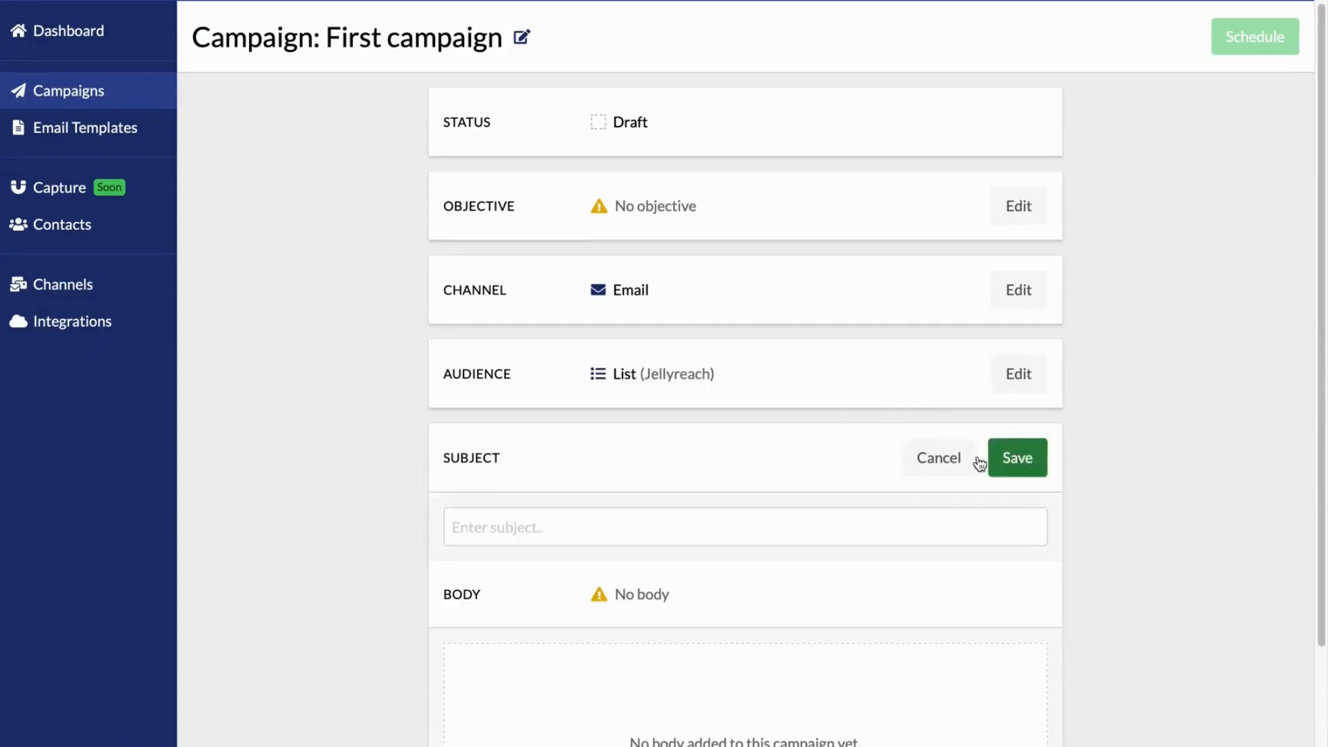
left_click(833, 521)
type("Hello {{cona")
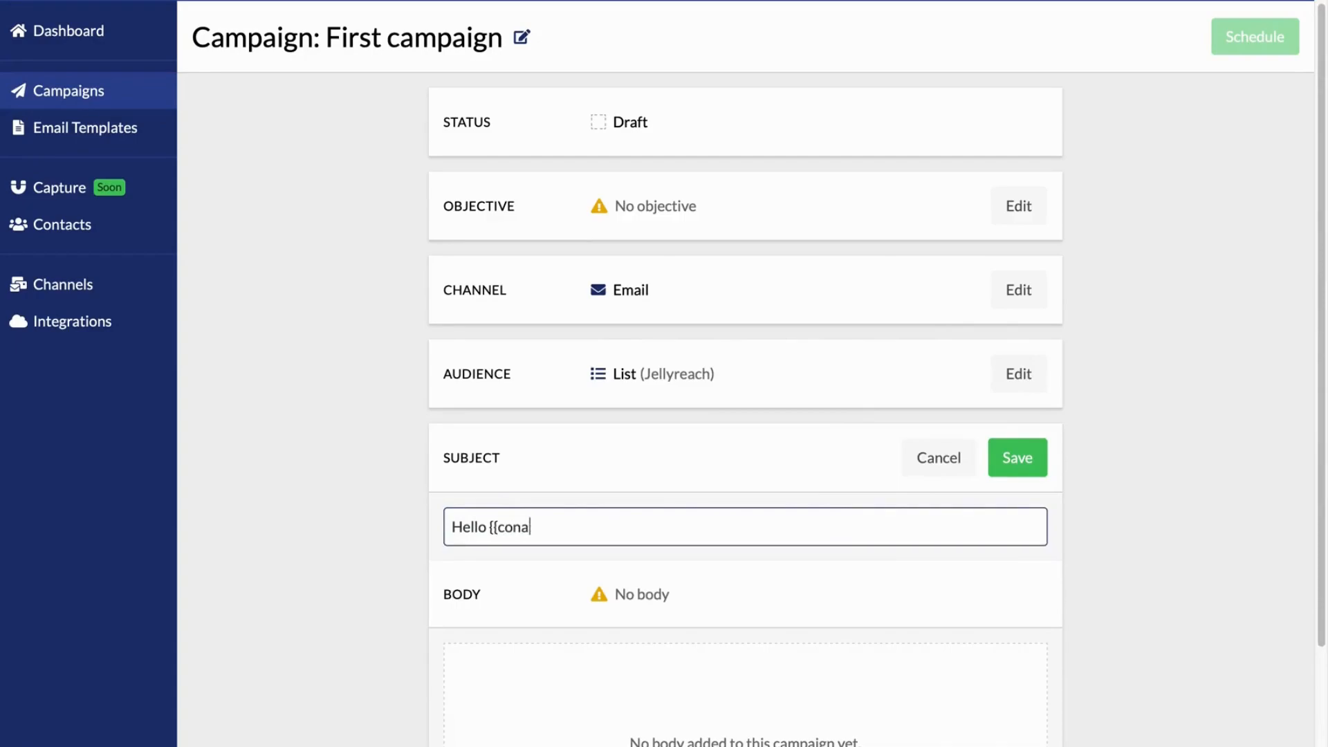
key("BackSpace")
type("tact.first_name}}")
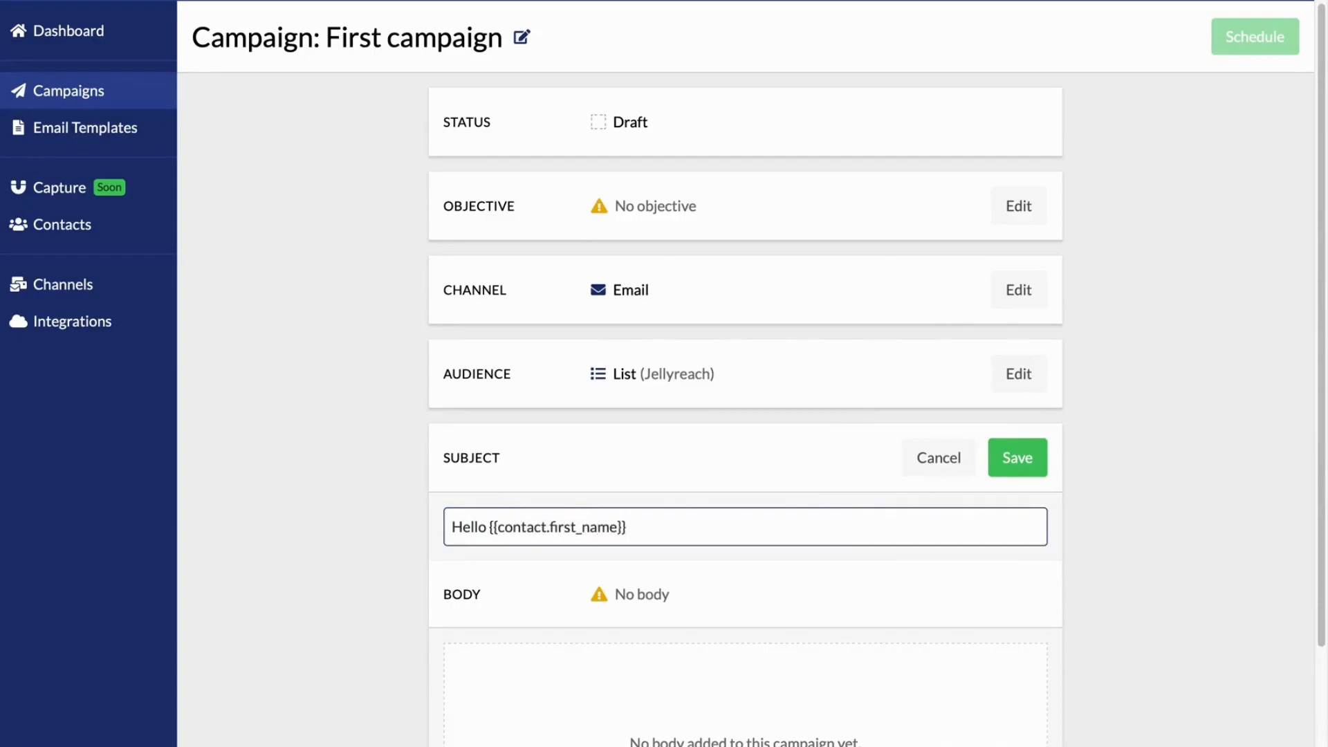
key("Return")
Look through the body template options, including the pre-designed ones, and add the Simple Text basic layout as the campaign body
scroll(741, 558, "down", 1)
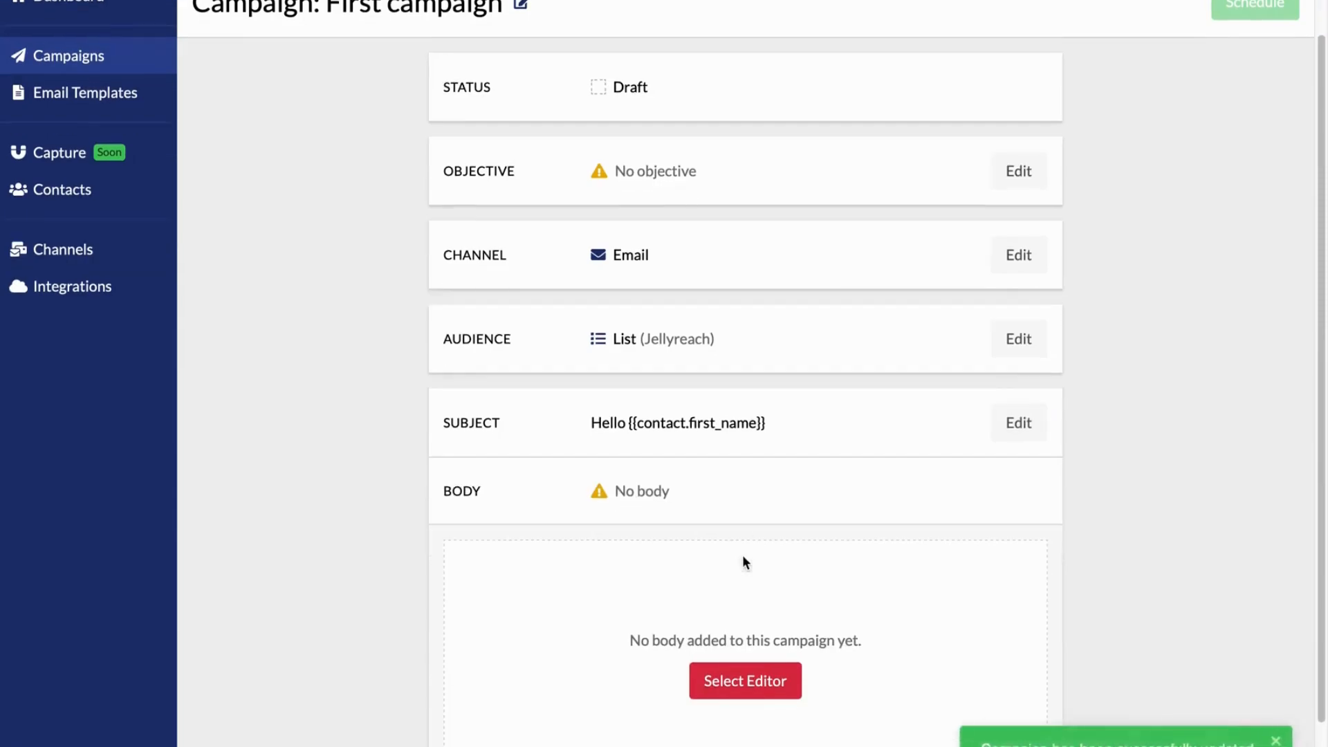
left_click(740, 673)
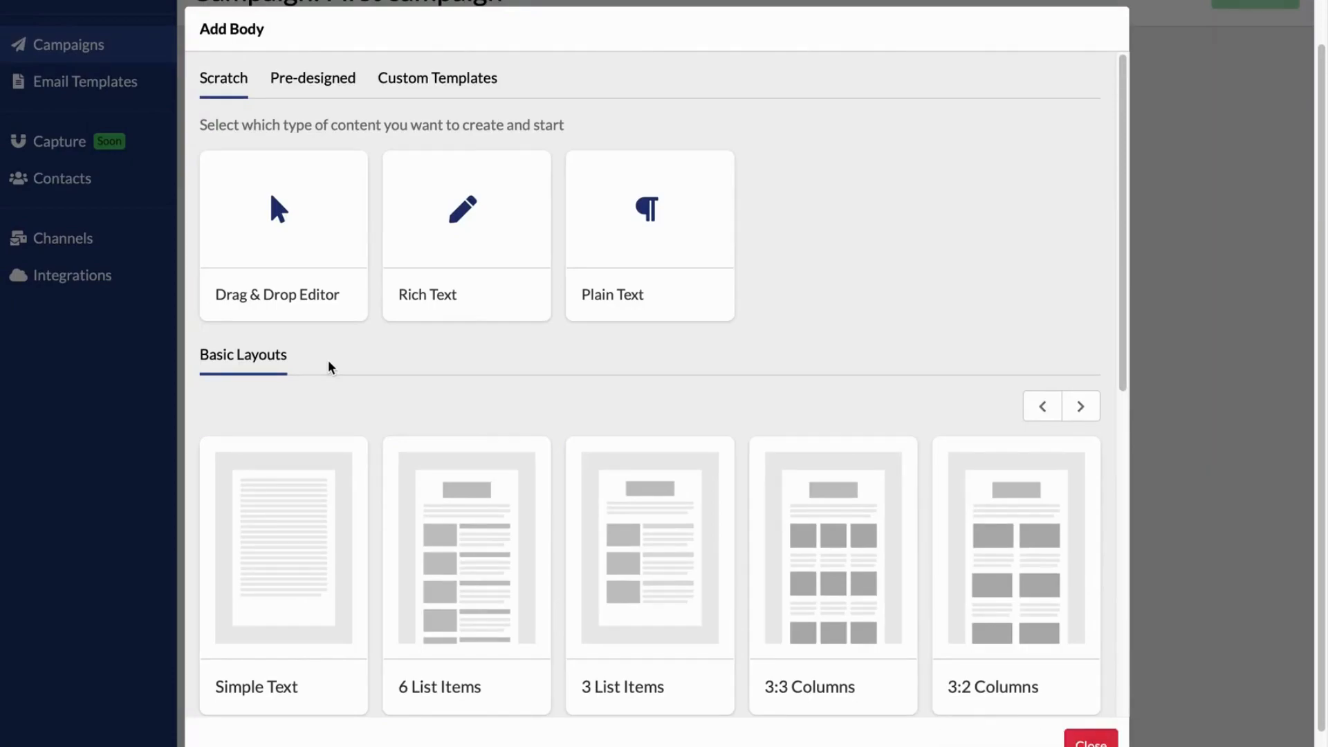
left_click_drag(1122, 363, 1133, 208)
left_click(315, 80)
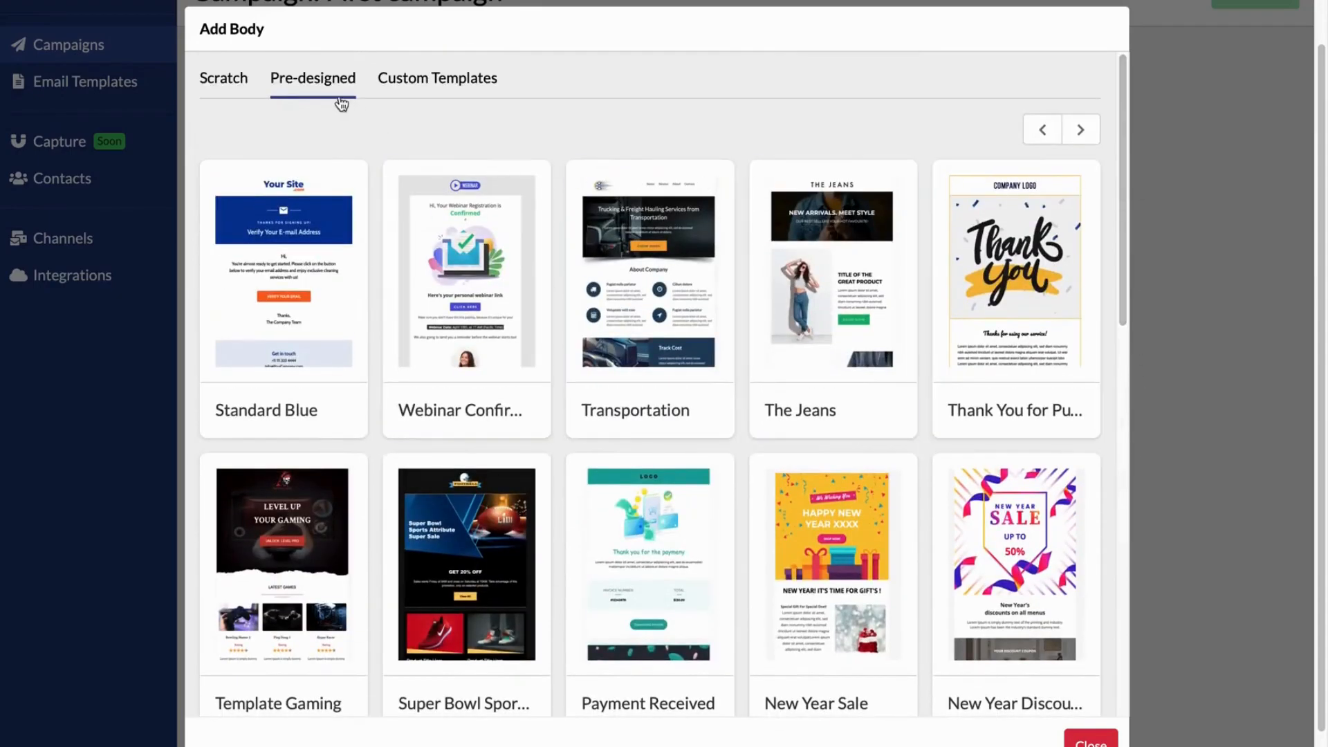
left_click(235, 80)
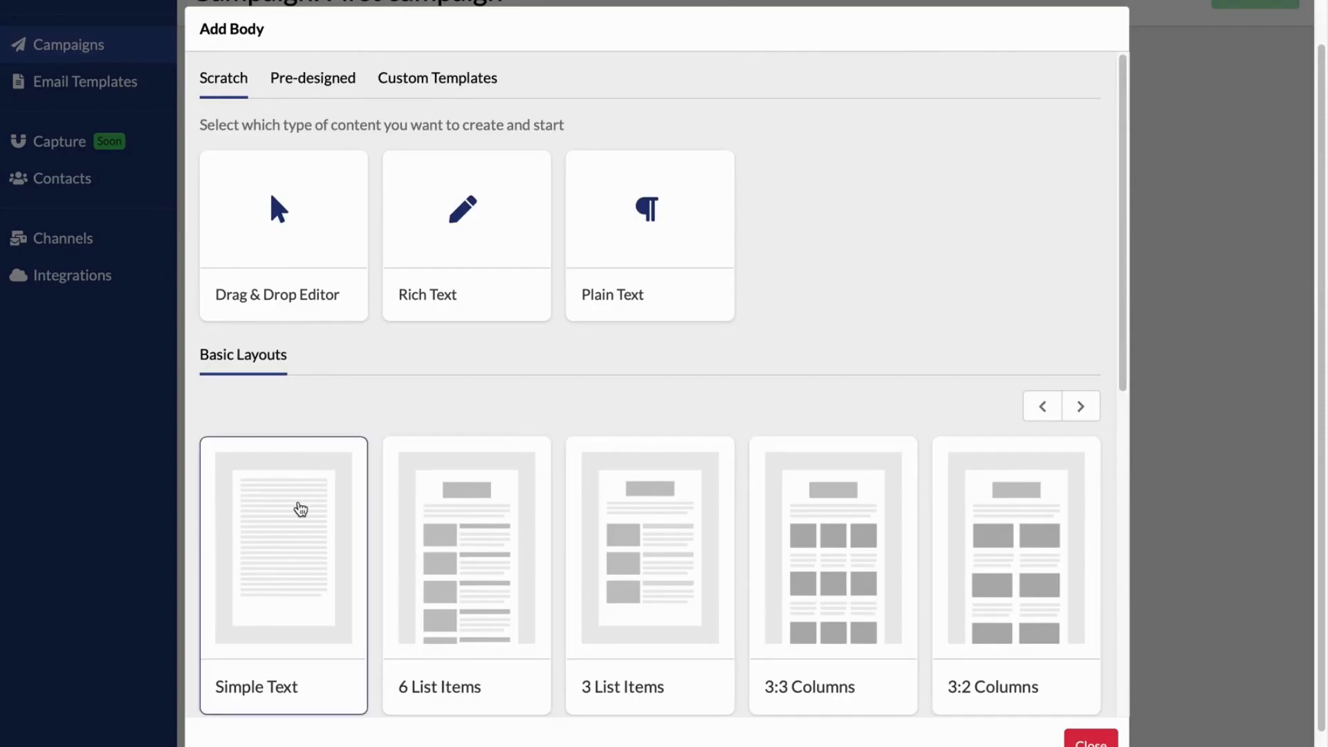
left_click(308, 503)
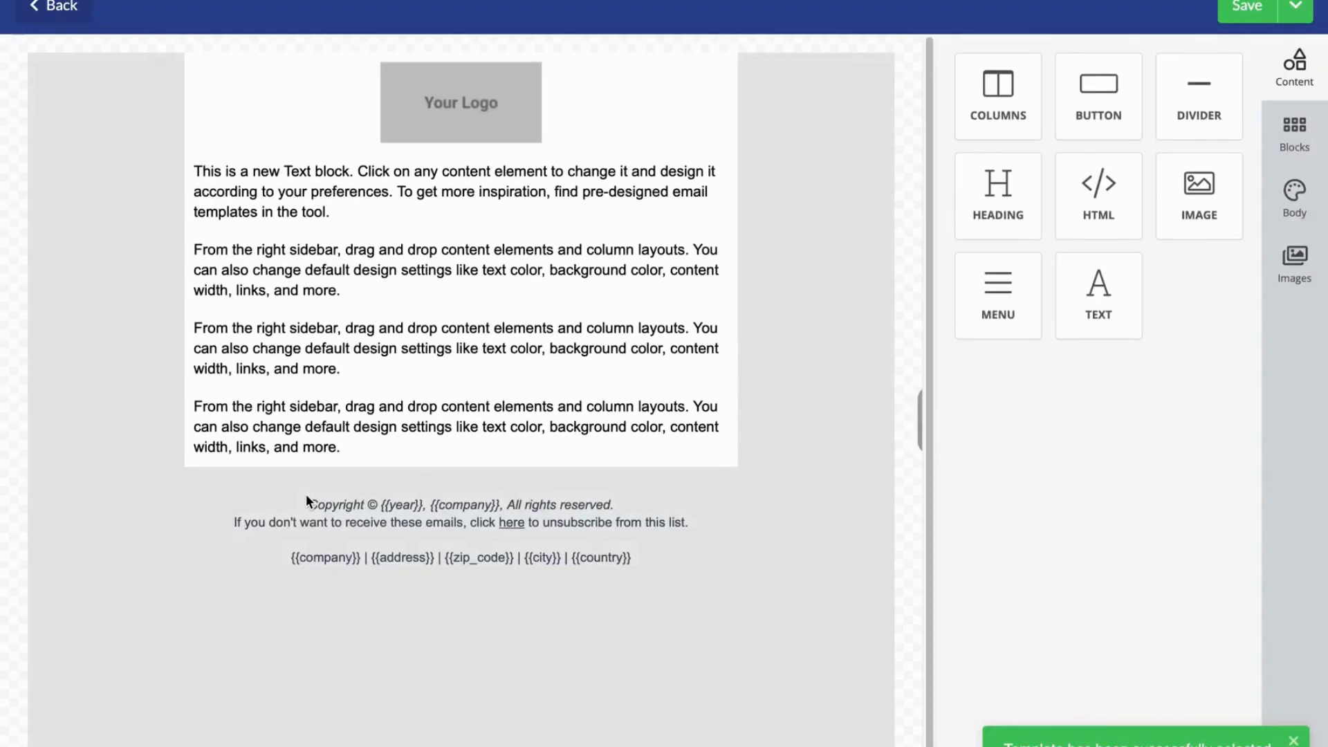
Add the greeting line "Hi {{contact.first_name}}," above the first paragraph of the email's text block
left_click(195, 170)
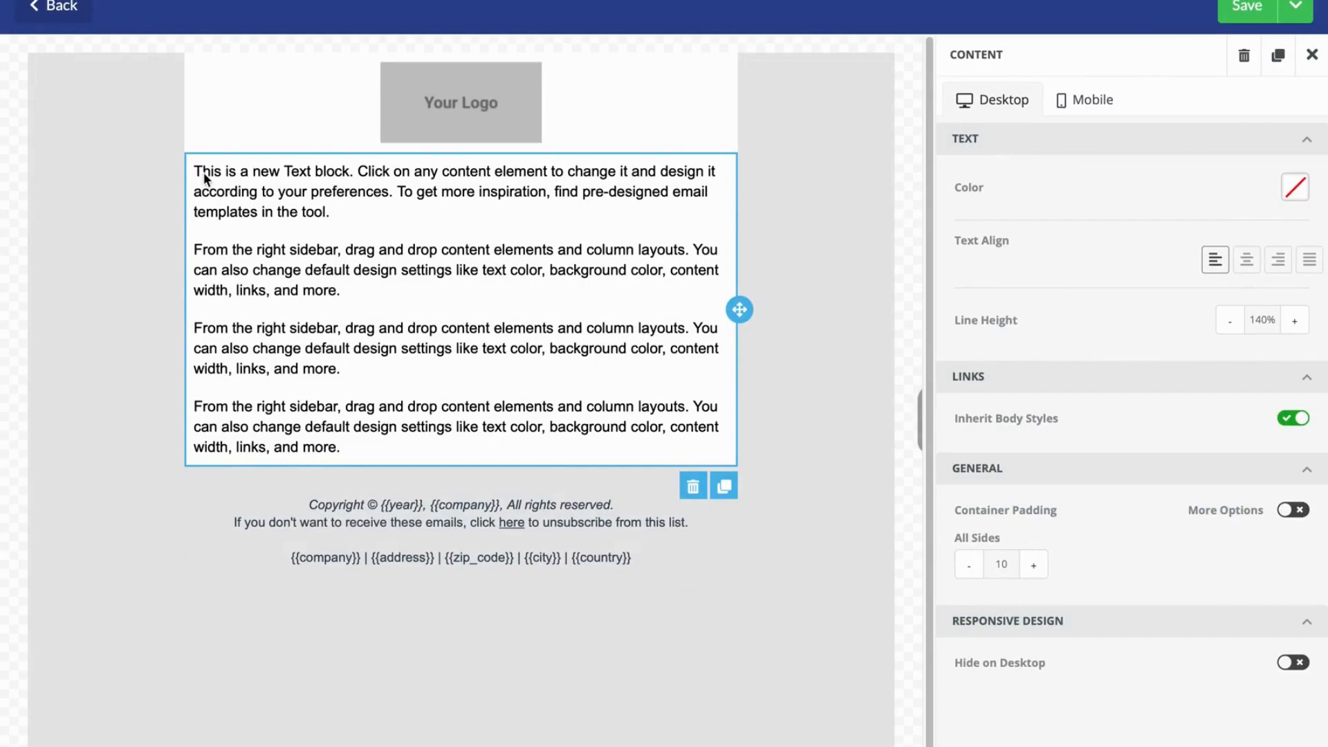
double_click(203, 172)
key("Left")
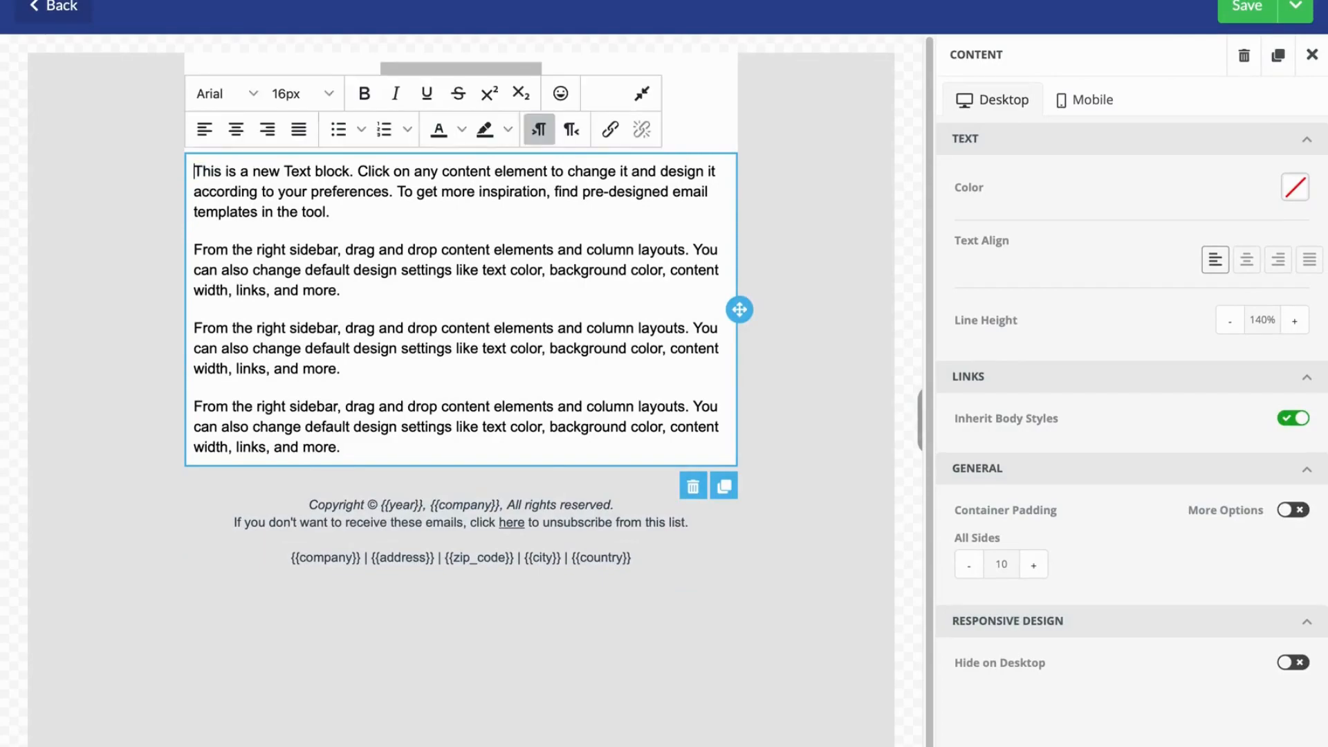
key("Return")
key("Return")
type("Hi {[contac")
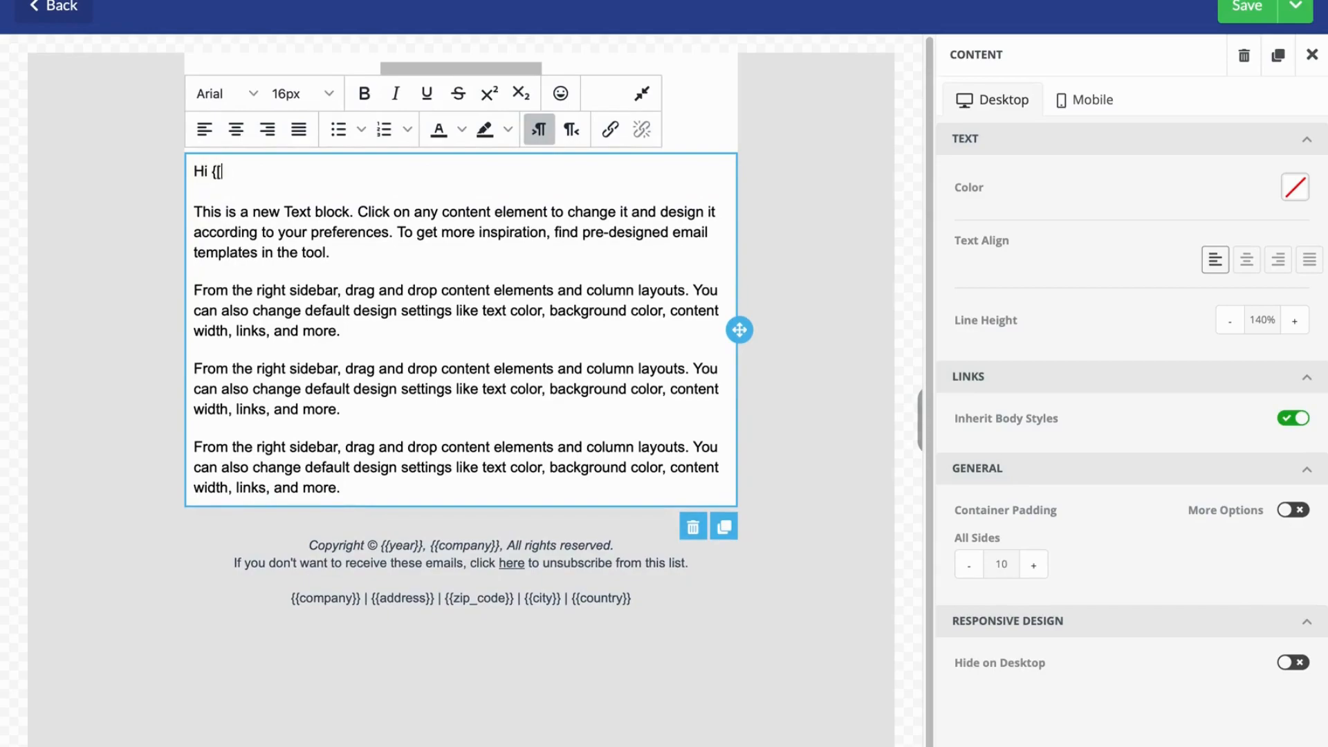
key("BackSpace")
key("BackSpace")
key("BackSpace")
key("BackSpace")
key("BackSpace")
key("BackSpace")
key("BackSpace")
type("{contact.first_name}},")
left_click(1246, 9)
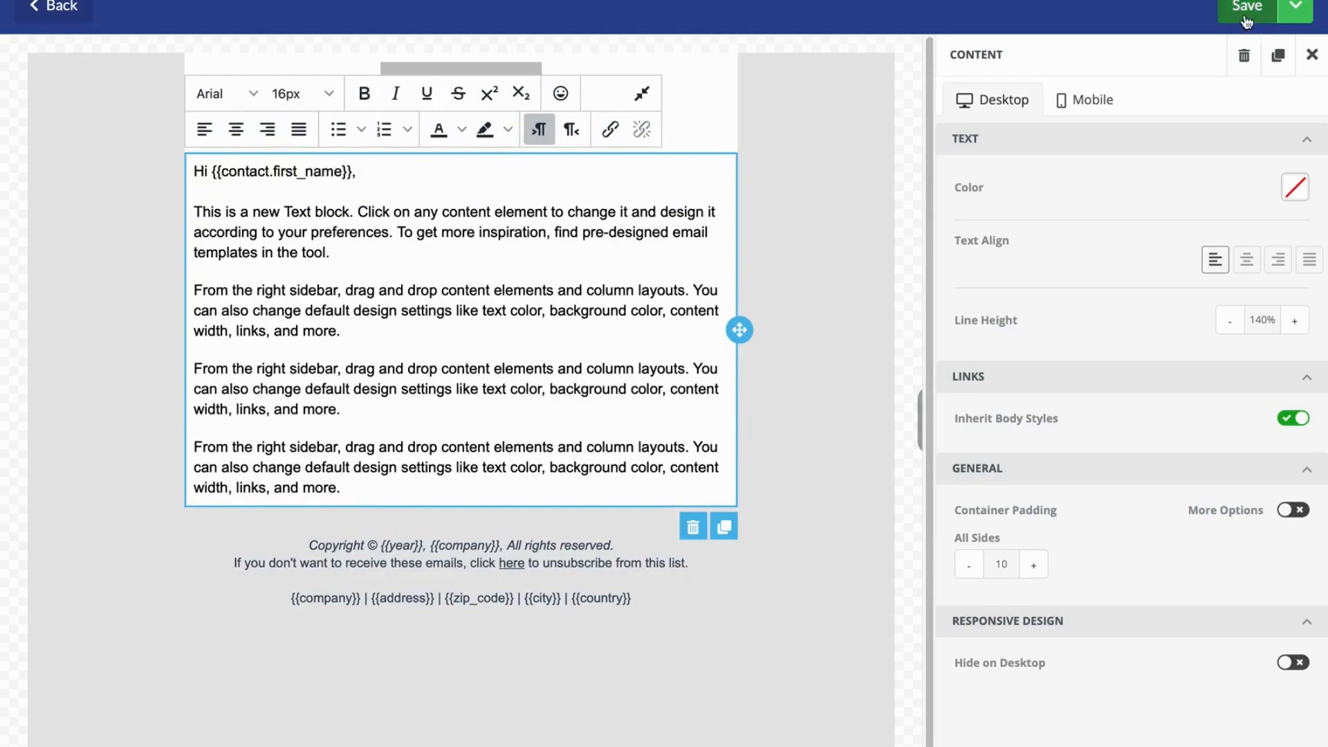
Add a Button element below the last paragraph, then save the email body and return to the campaign
left_click(1312, 55)
mouse_move(1098, 104)
left_mouse_down()
mouse_move(513, 368)
mouse_move(460, 493)
left_mouse_up()
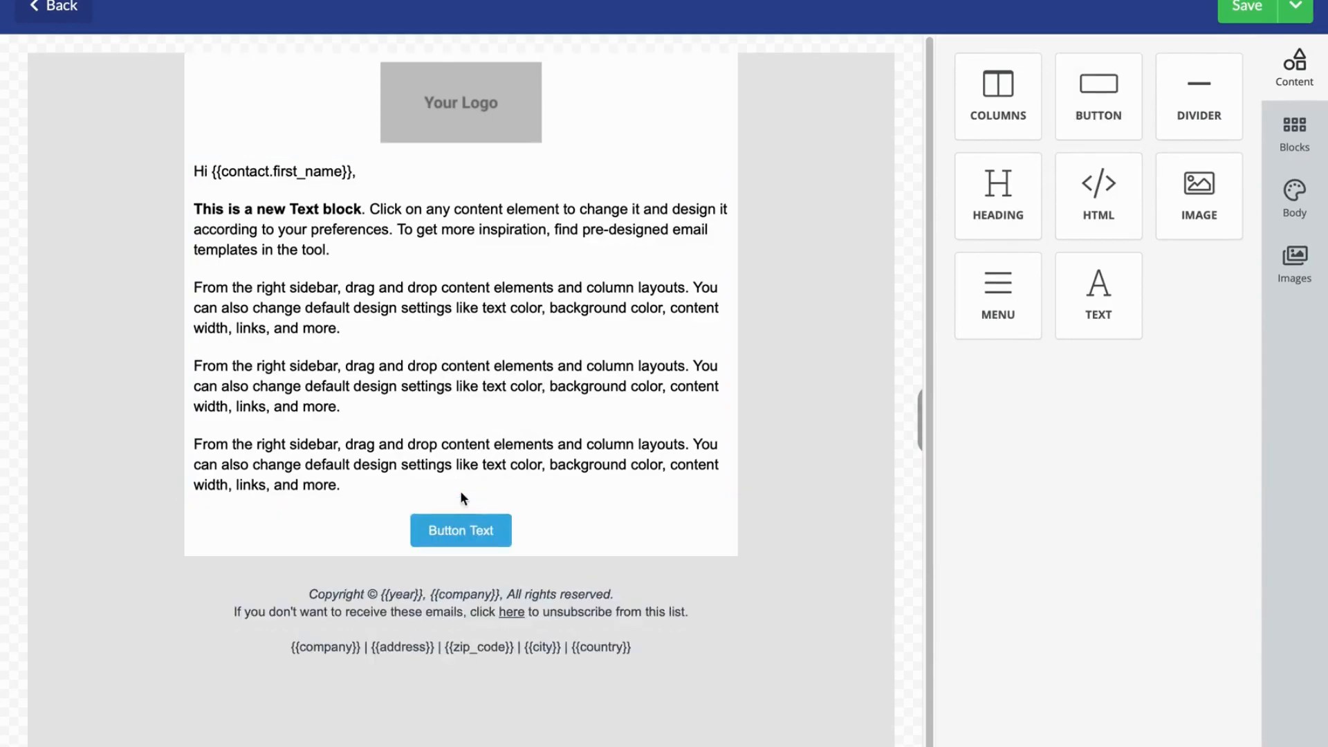
left_click(1295, 8)
left_click(1267, 80)
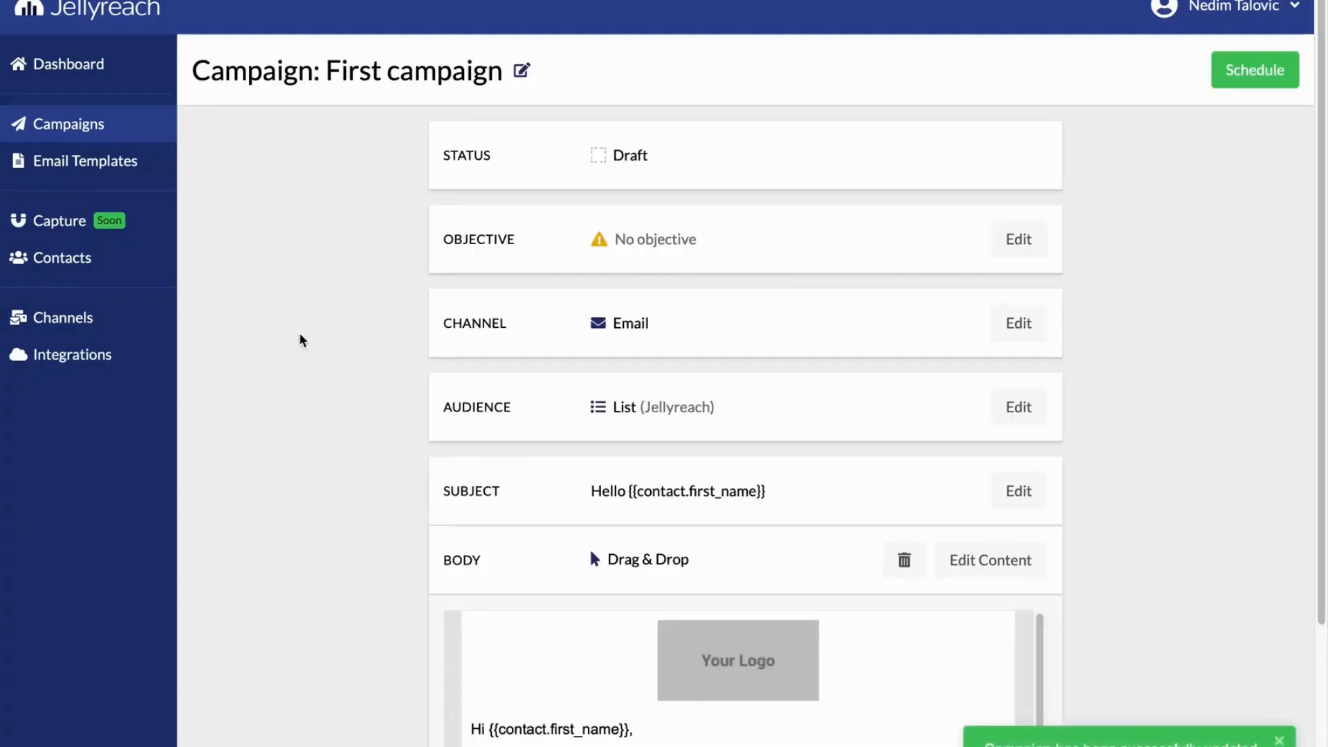
Save the campaign's tracking settings with UTM tracking parameters included
scroll(301, 333, "down", 4)
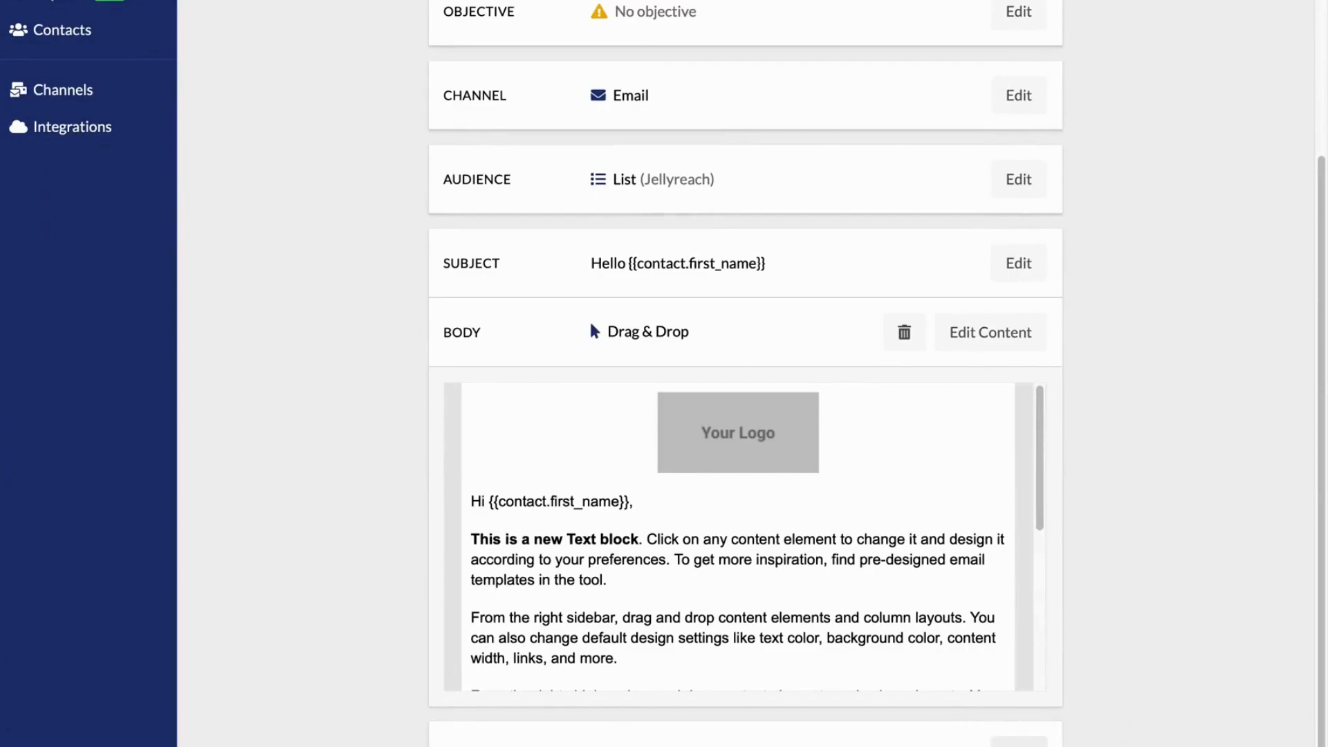
scroll(1073, 617, "down", 2)
left_click(1023, 739)
scroll(1073, 679, "down", 2)
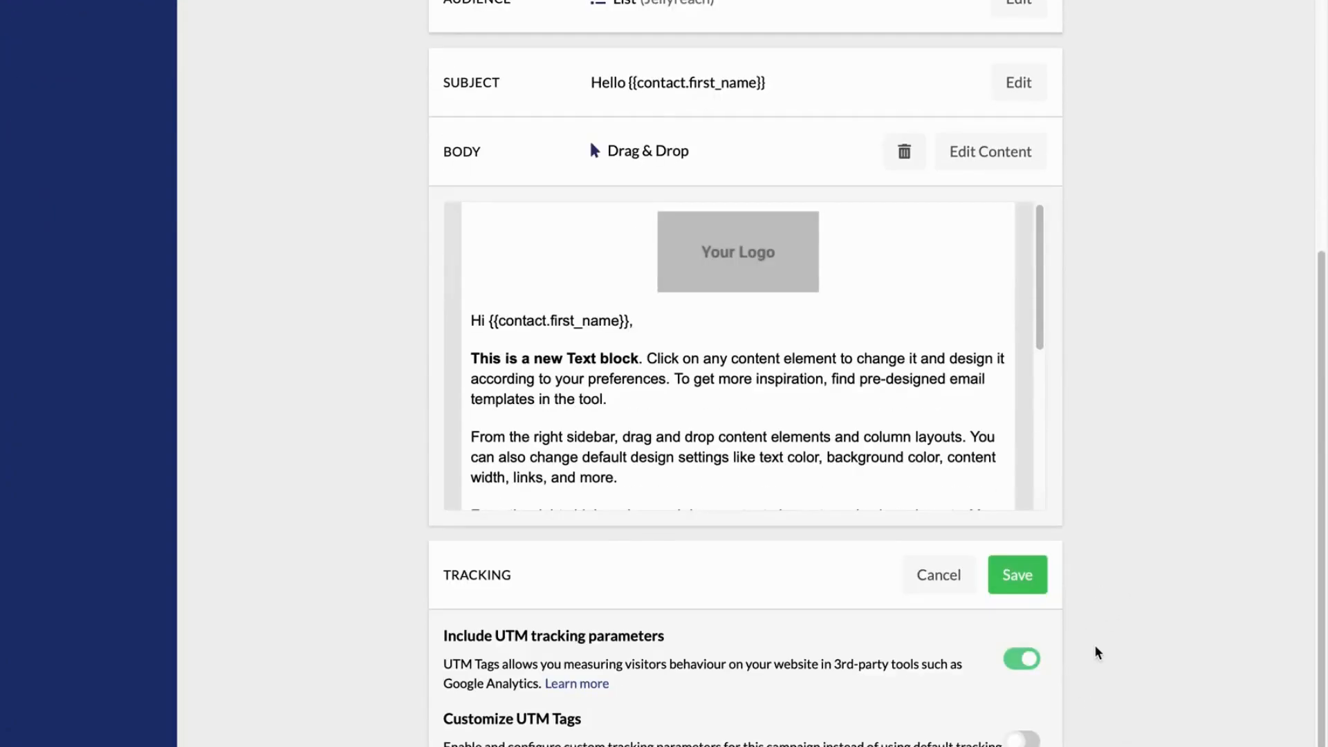
left_click(1017, 574)
scroll(1227, 575, "up", 3)
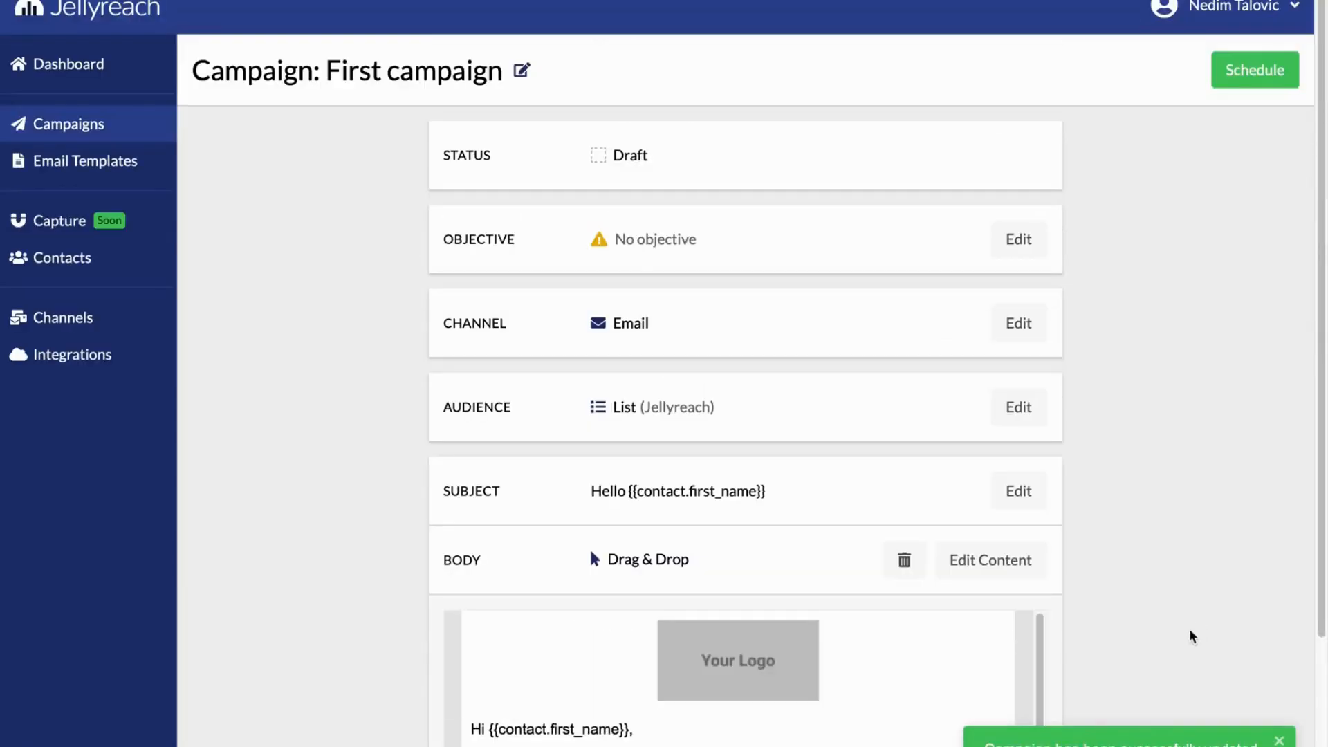
Schedule First campaign to be sent now
left_click(1240, 75)
left_click(463, 348)
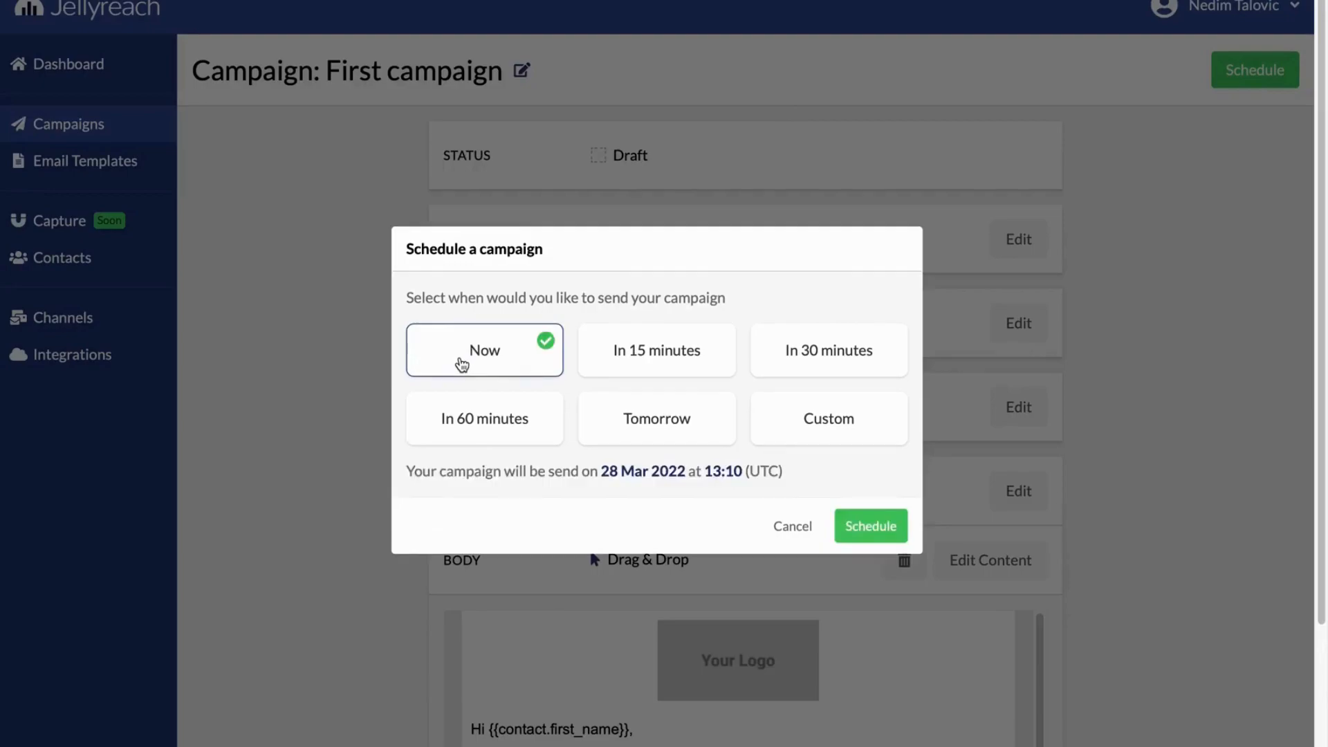
left_click(874, 528)
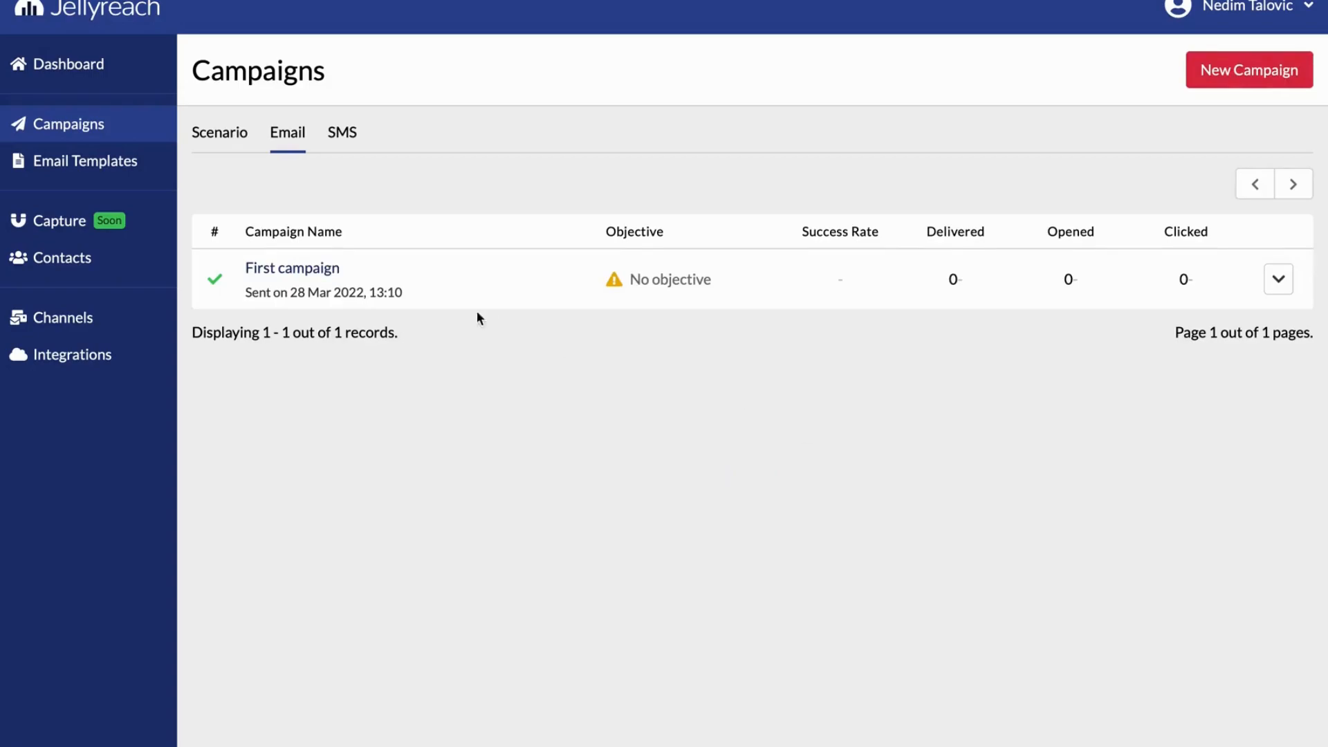
Review the First campaign report, checking its overview, sent and delivered data
left_click(321, 271)
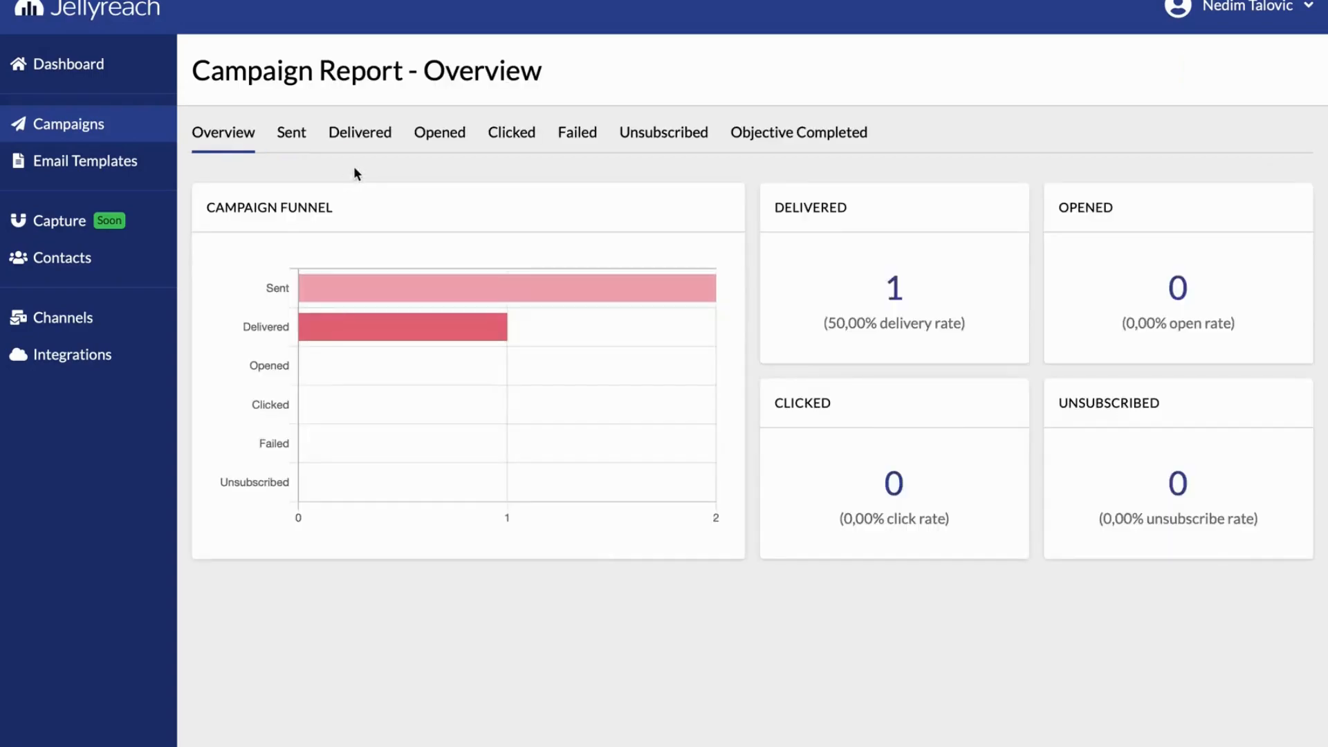
left_click(293, 138)
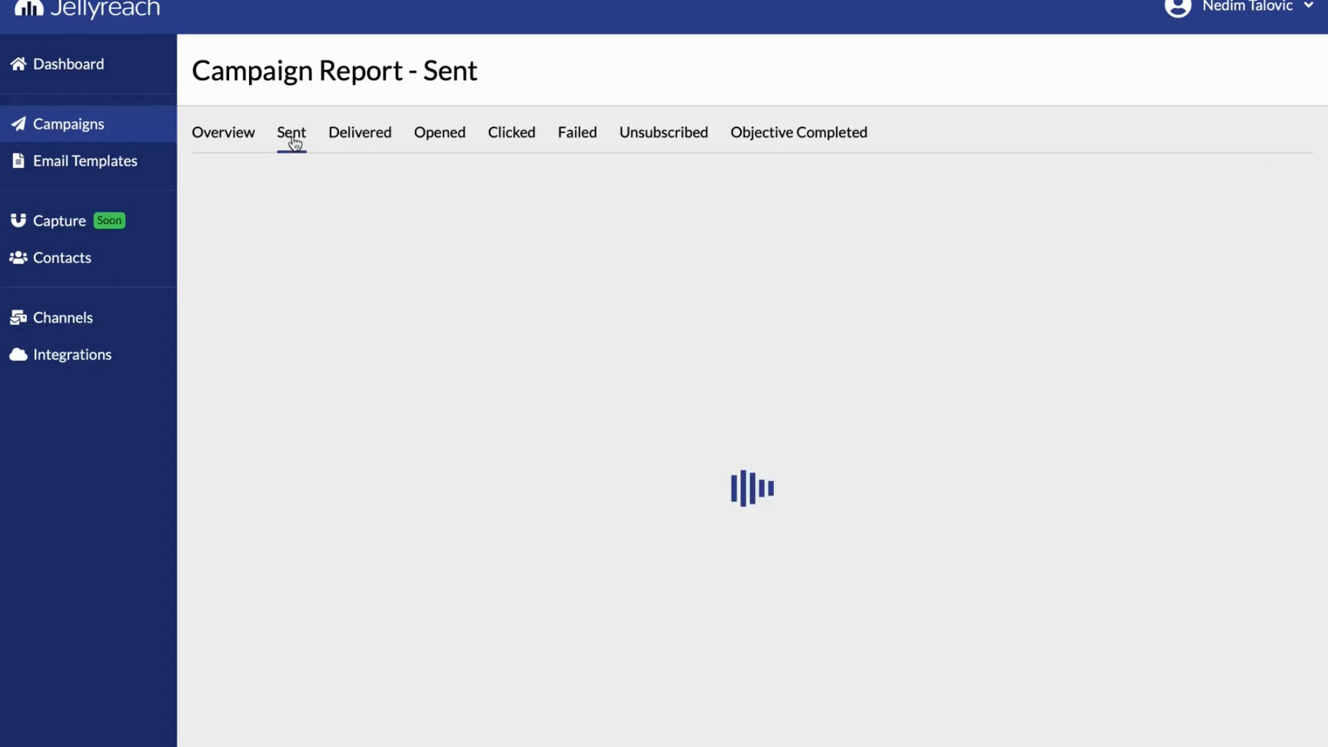
left_click(365, 139)
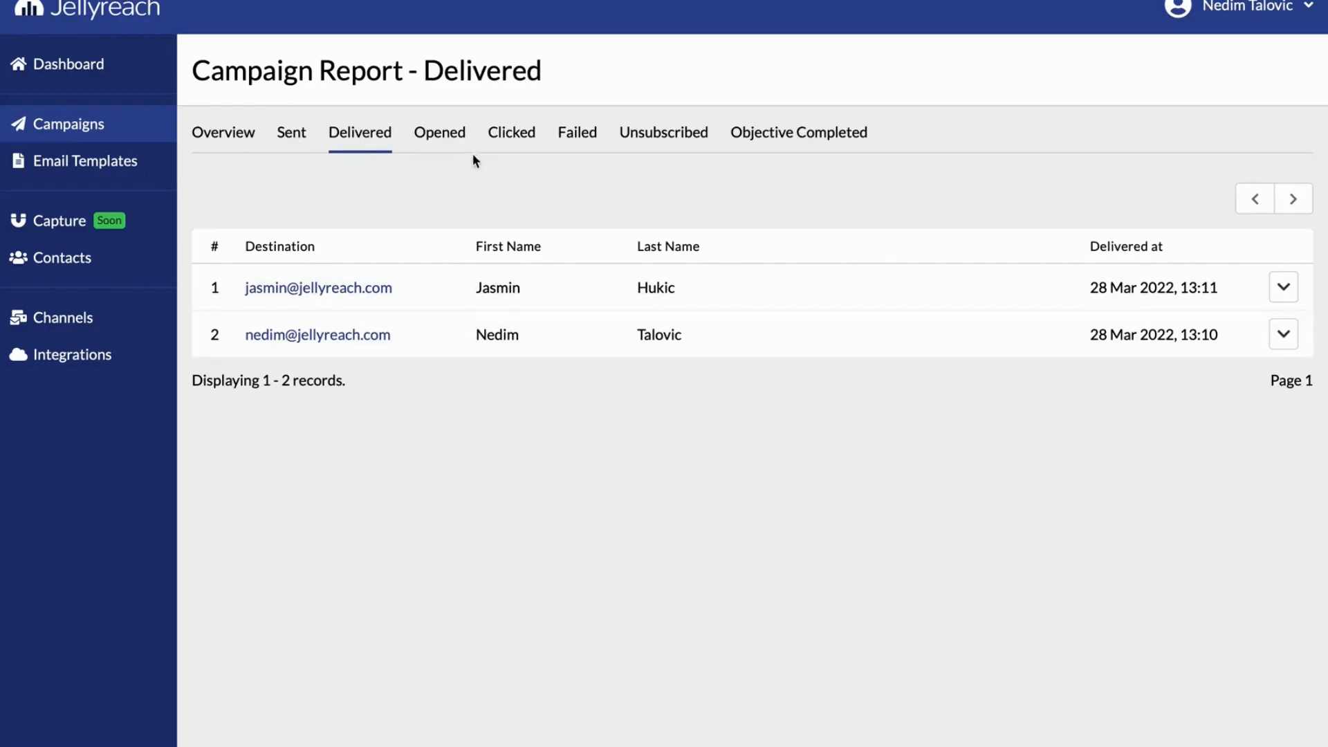
left_click(225, 139)
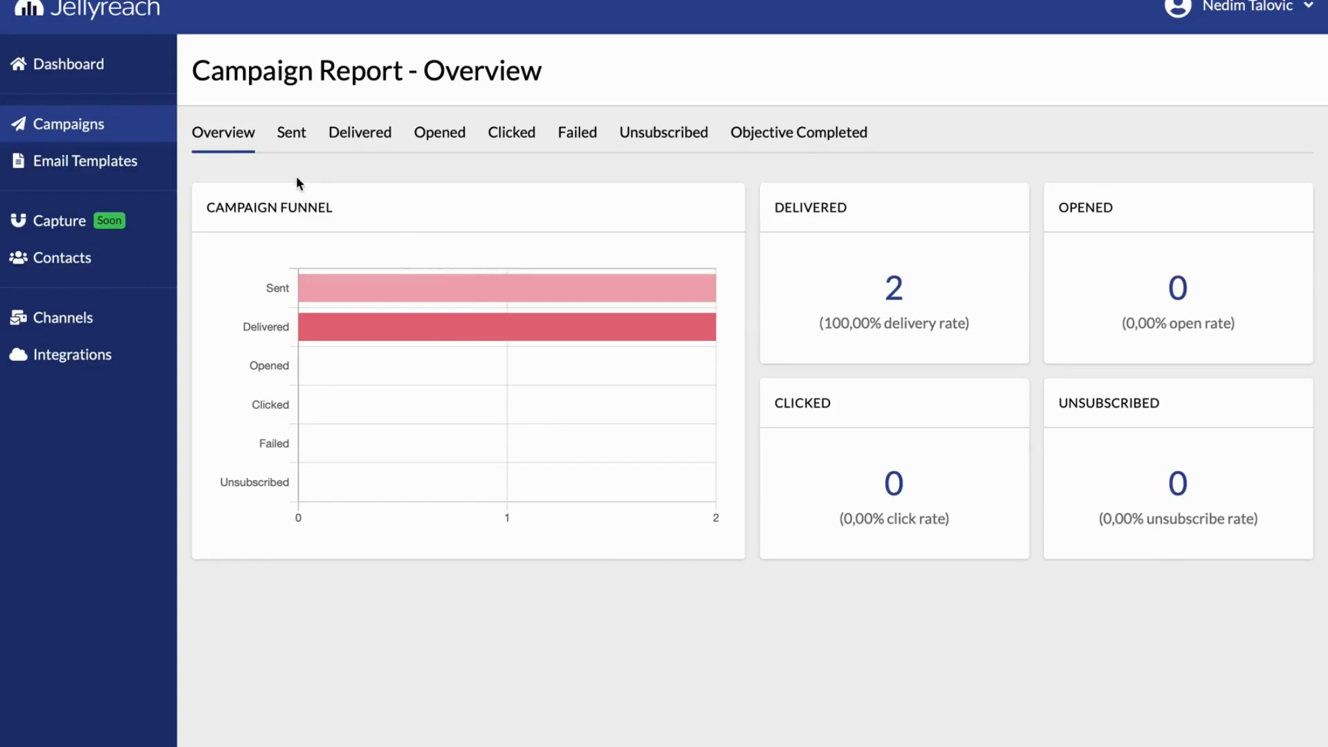
Create a scenario campaign named Welcome email and start it from scratch
left_click(135, 139)
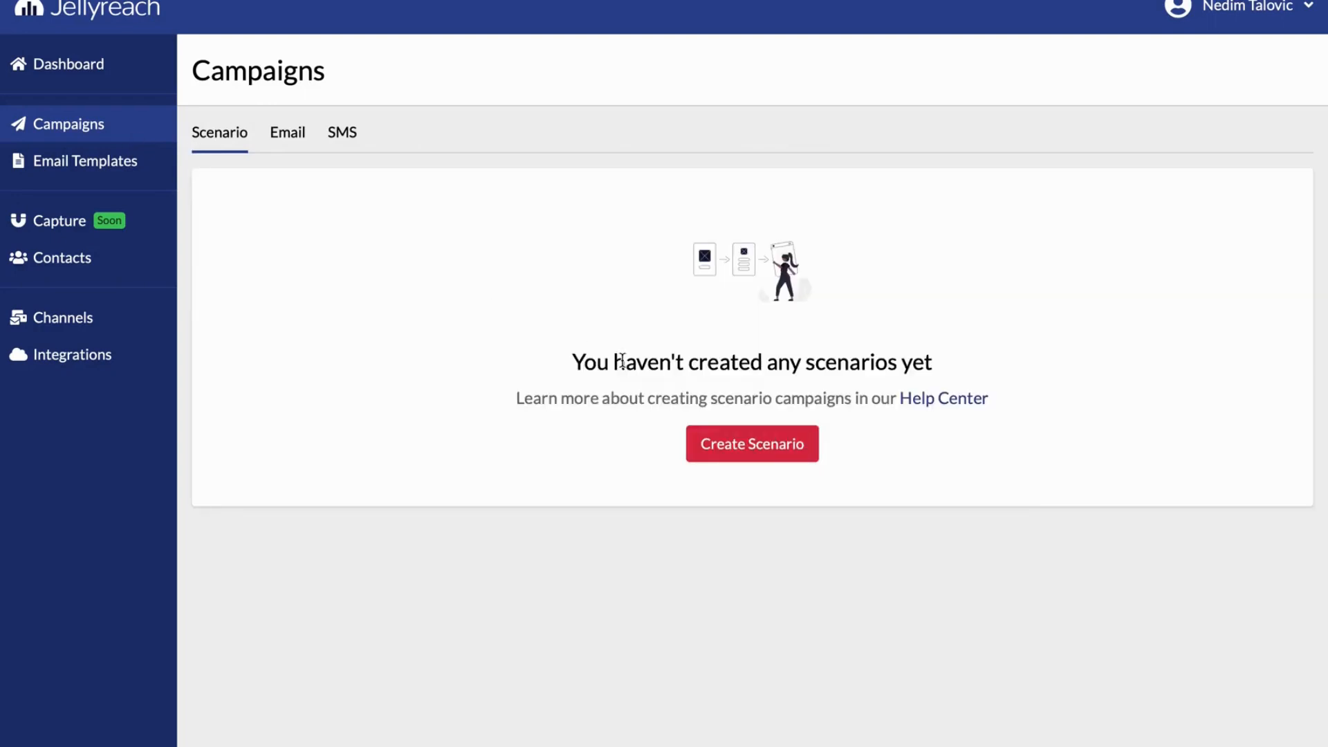
left_click(730, 446)
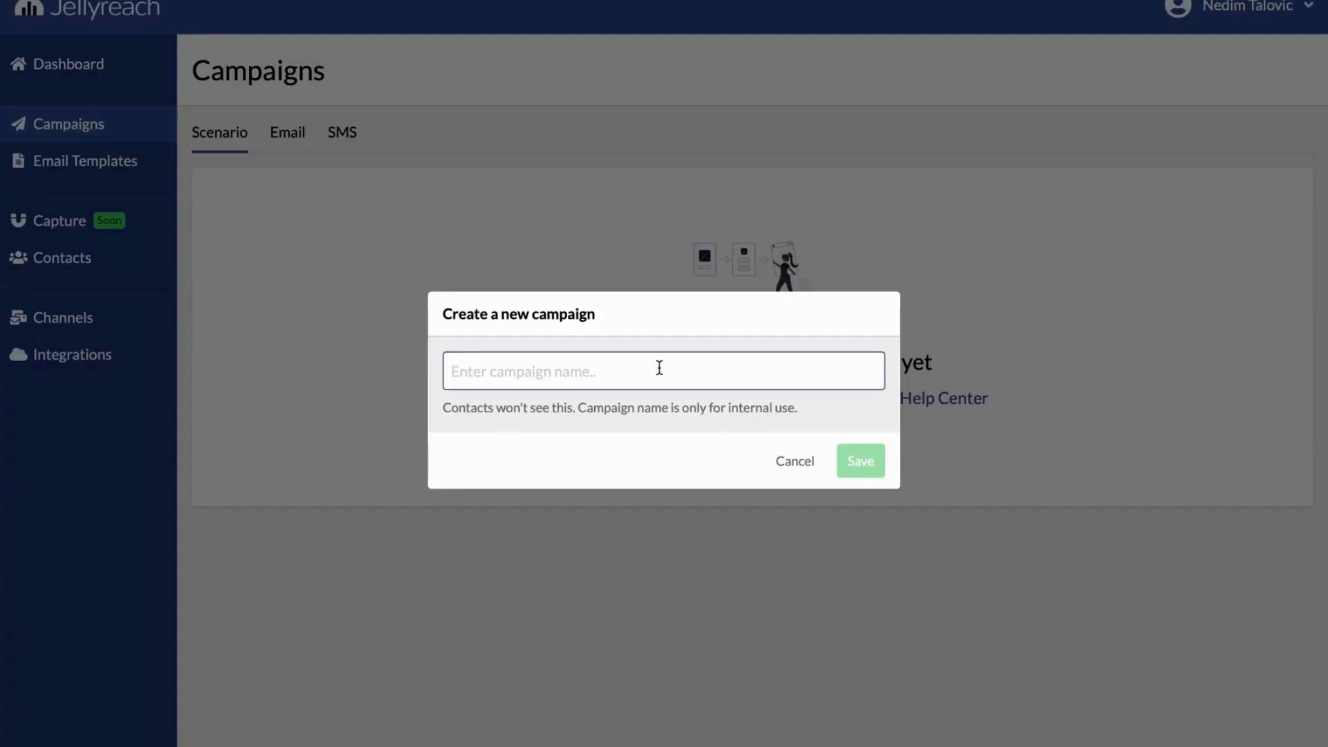
type("Welcome email")
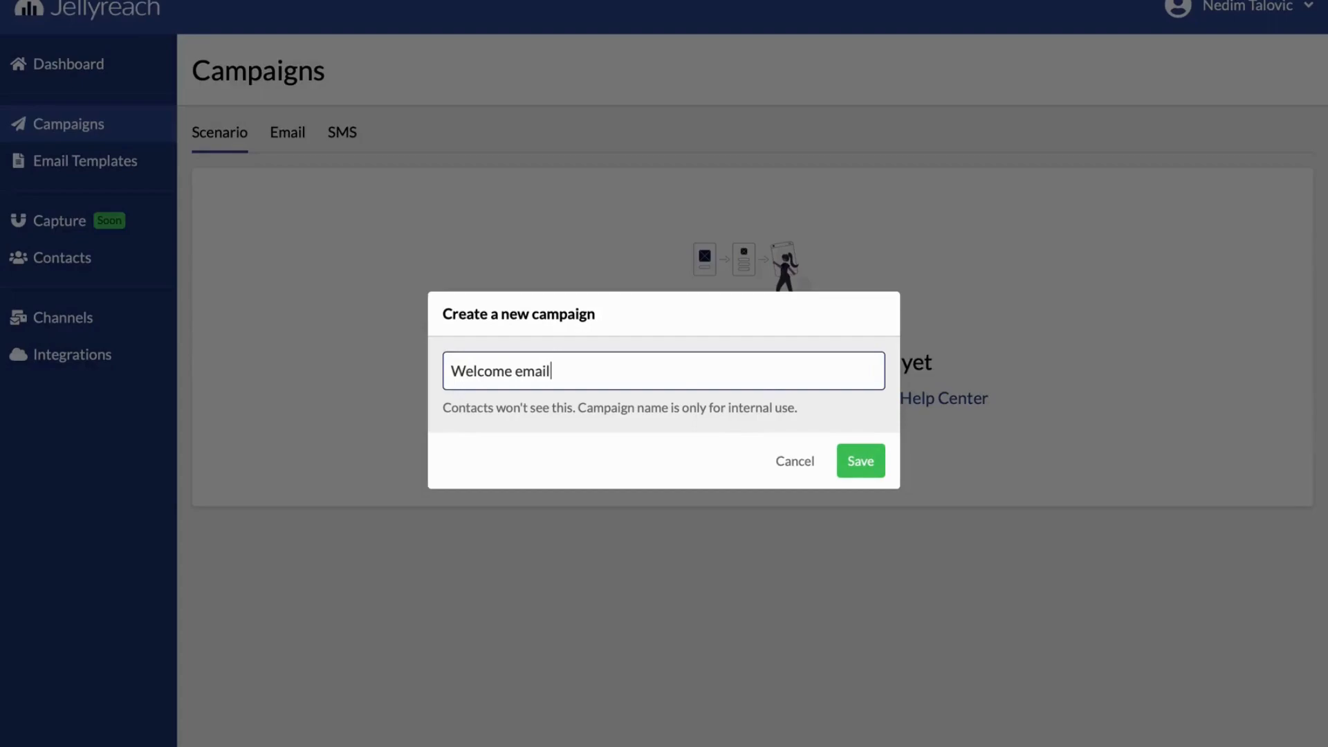
left_click(840, 459)
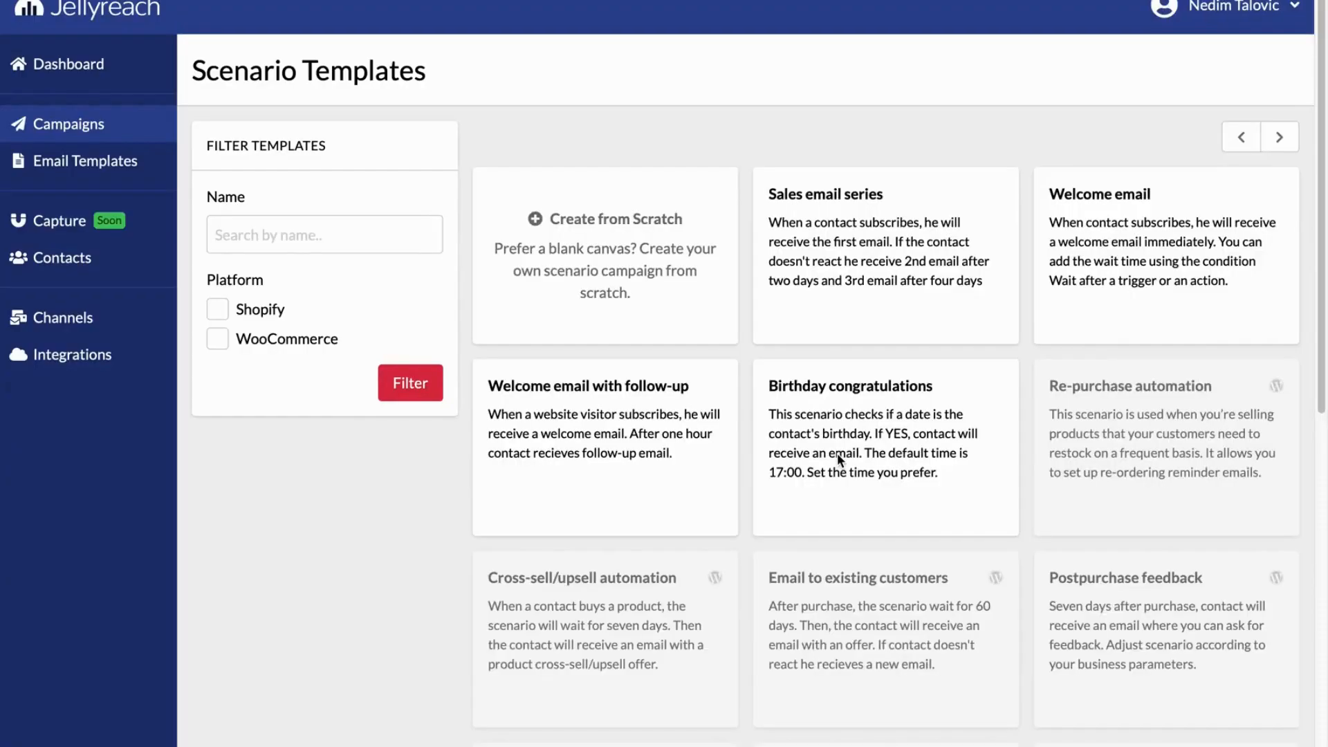
left_click(627, 284)
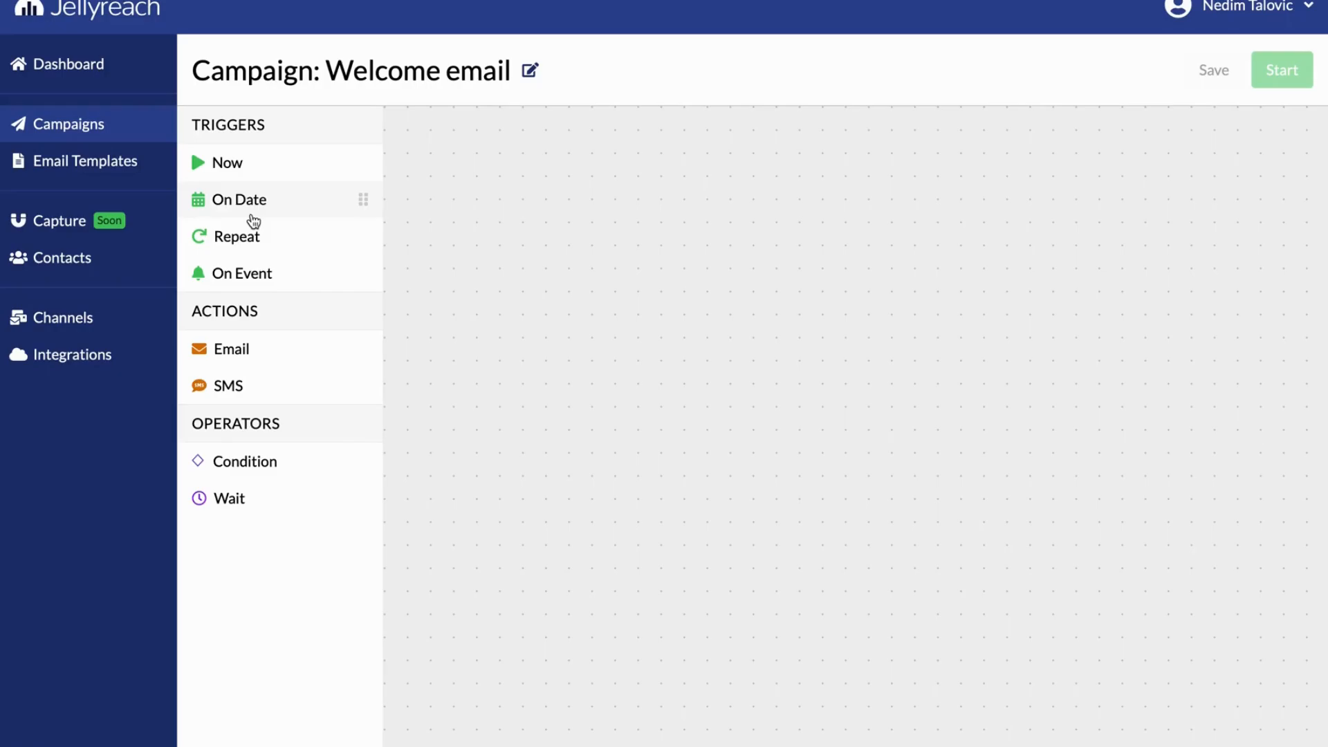
Place an On Event trigger on the scenario canvas and set its event to Contact Created
left_click_drag(249, 276, 436, 243)
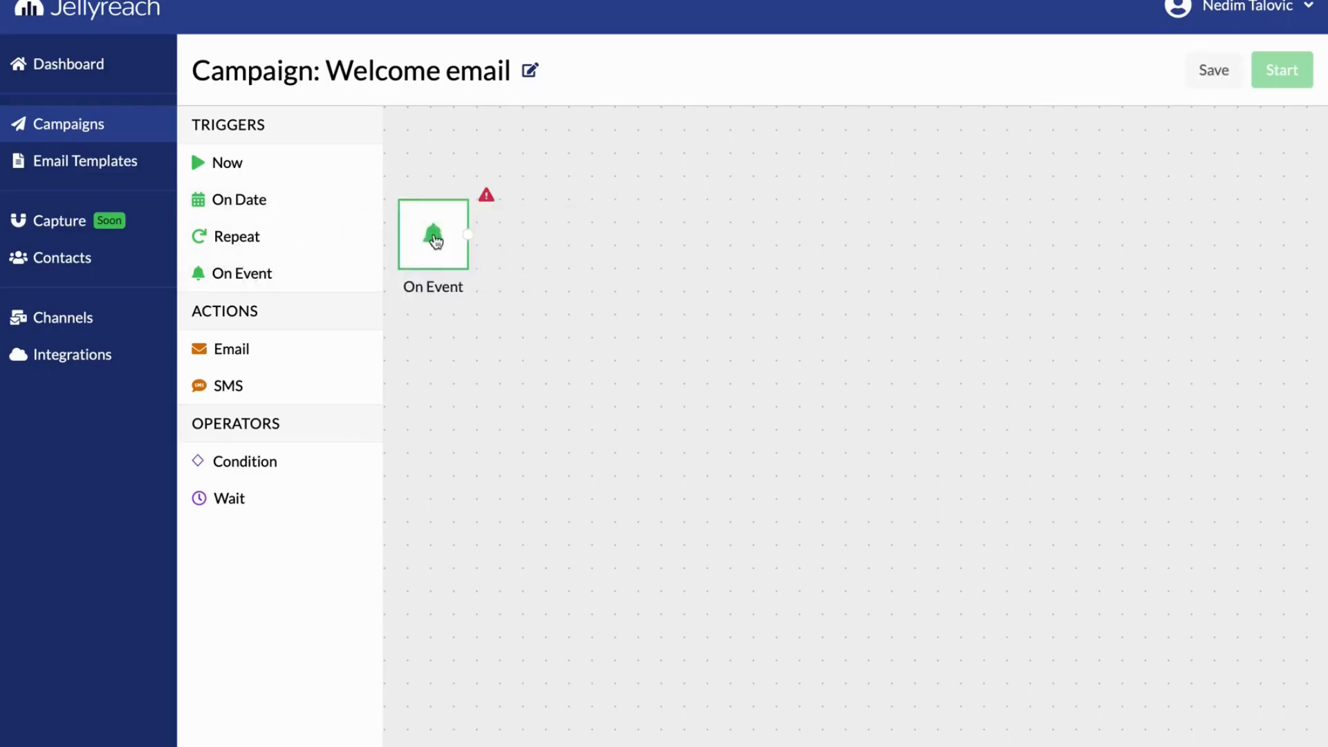
left_click(463, 204)
left_click(513, 381)
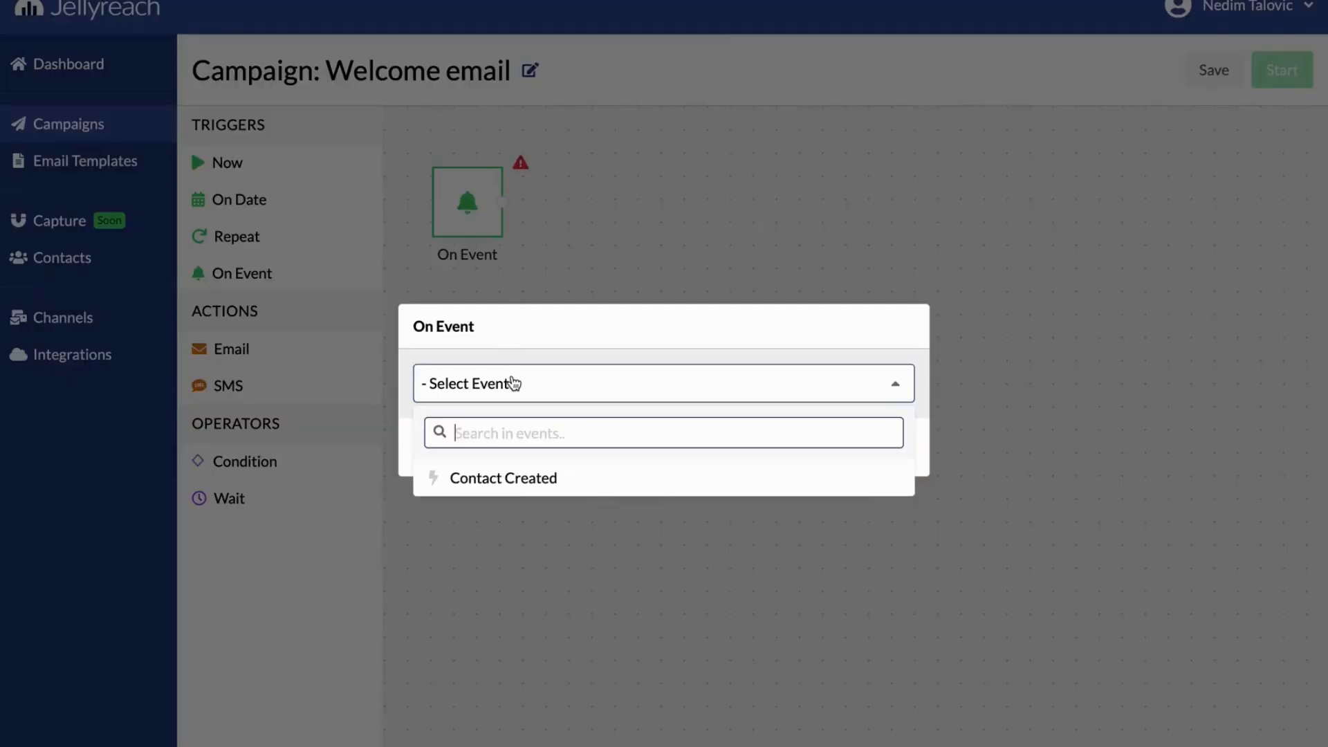
left_click(518, 476)
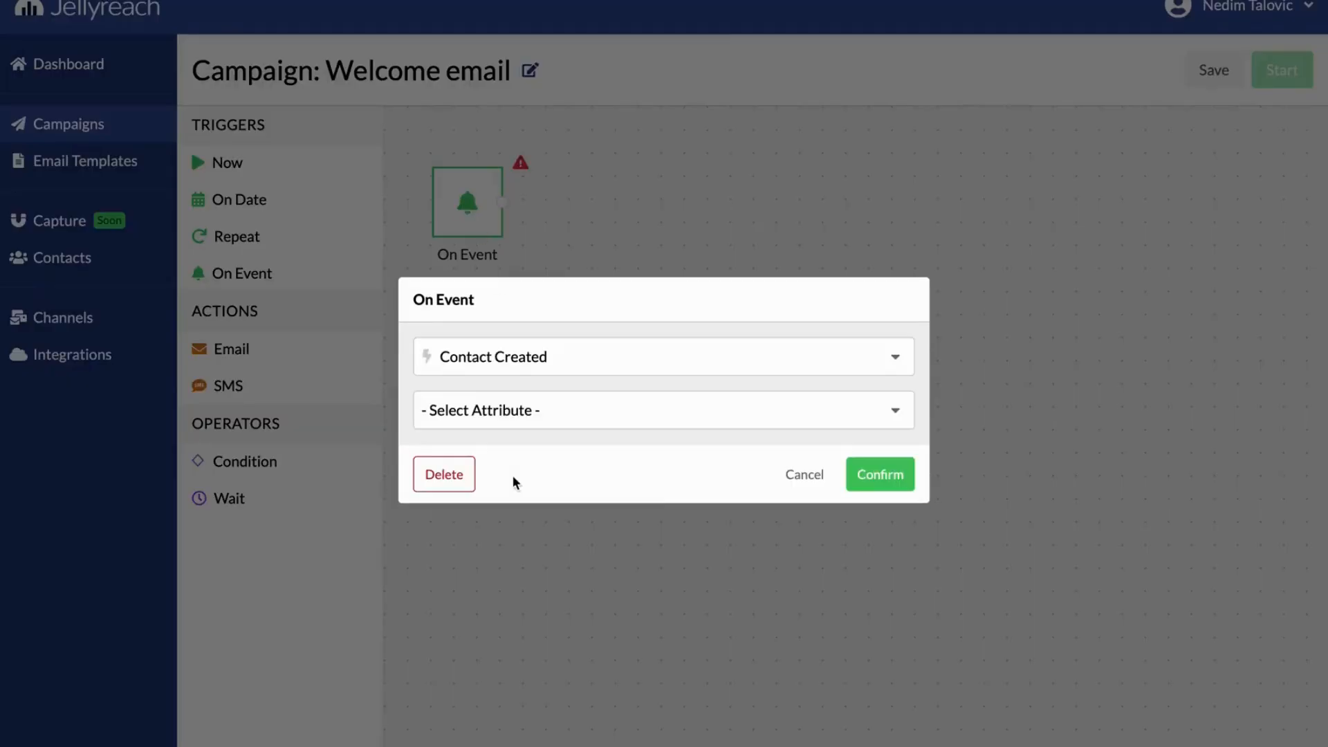
left_click(870, 476)
left_click_drag(468, 230, 504, 230)
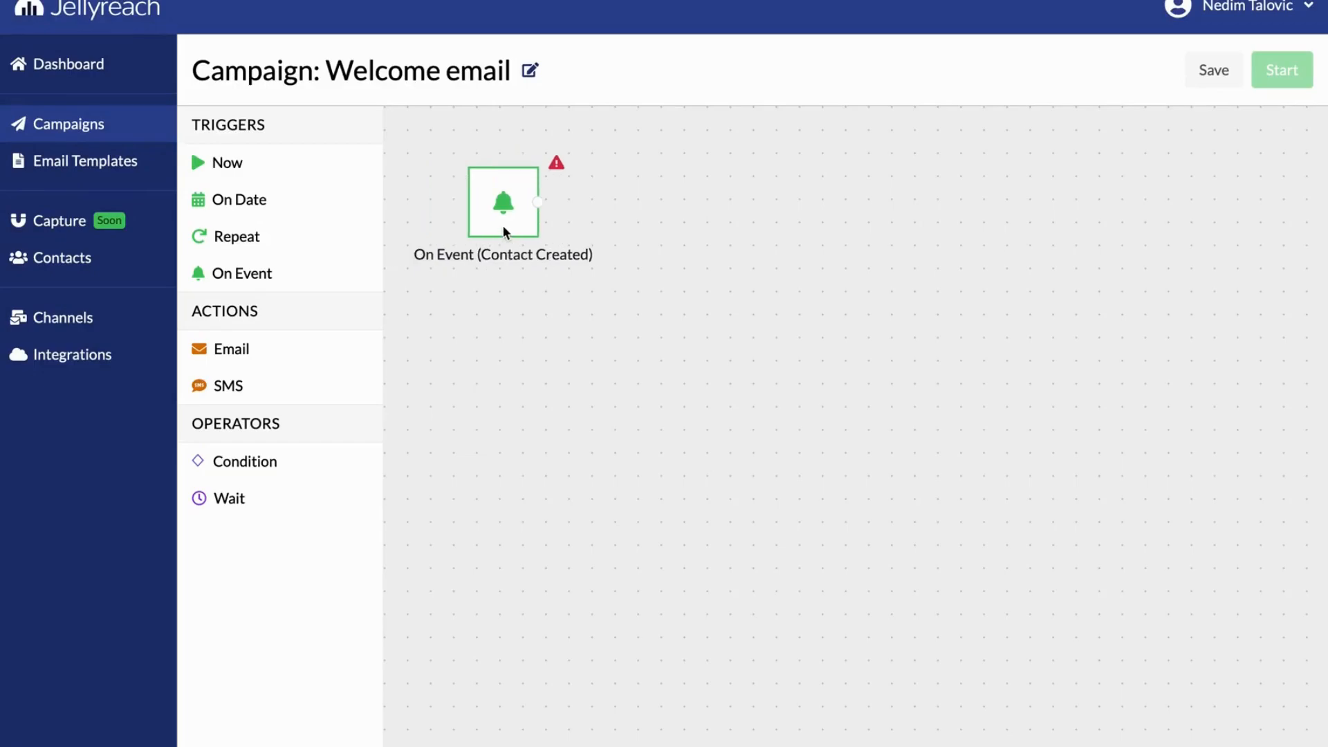
Place an Email action beside the Contact Created trigger and connect the trigger to it
left_click_drag(297, 349, 684, 222)
left_click(538, 202)
left_click(678, 239)
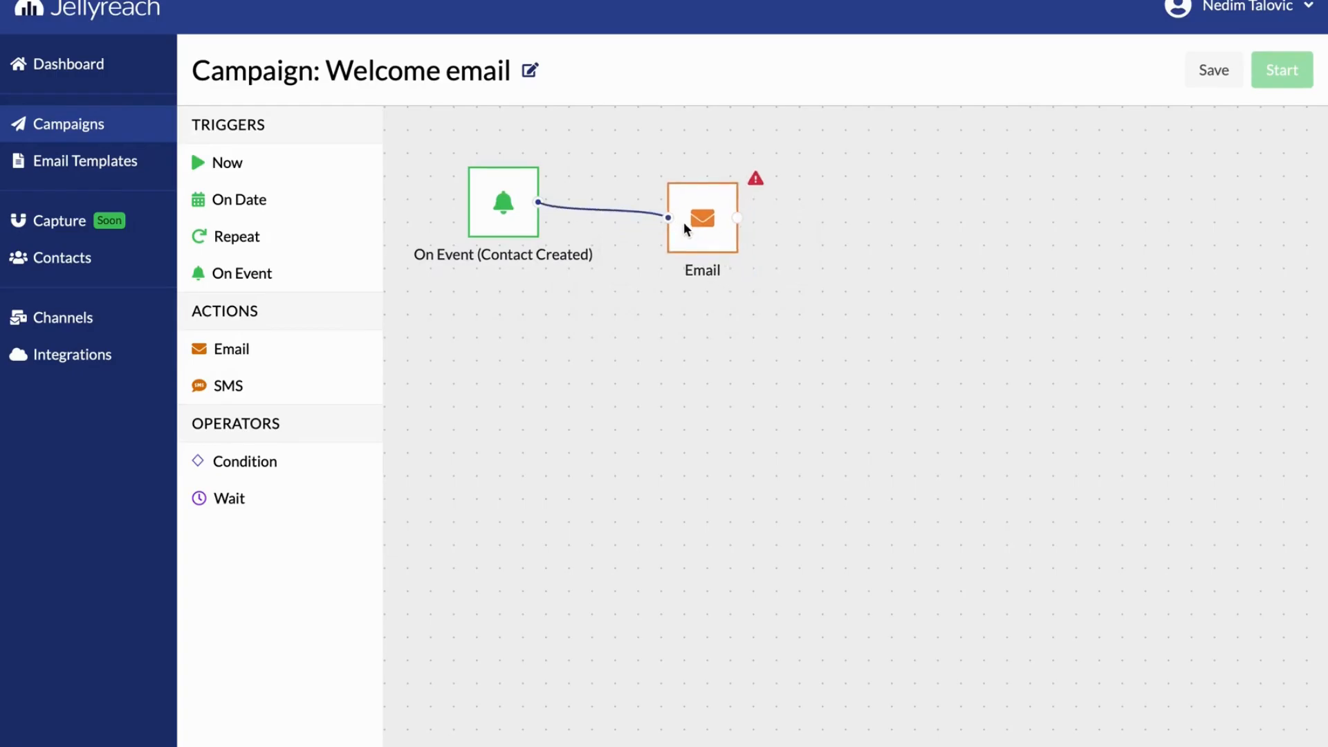
Set the Email action's subject to "Welcome to Jellyreach" and confirm it
left_click(683, 222)
left_click(1269, 69)
left_click(1032, 140)
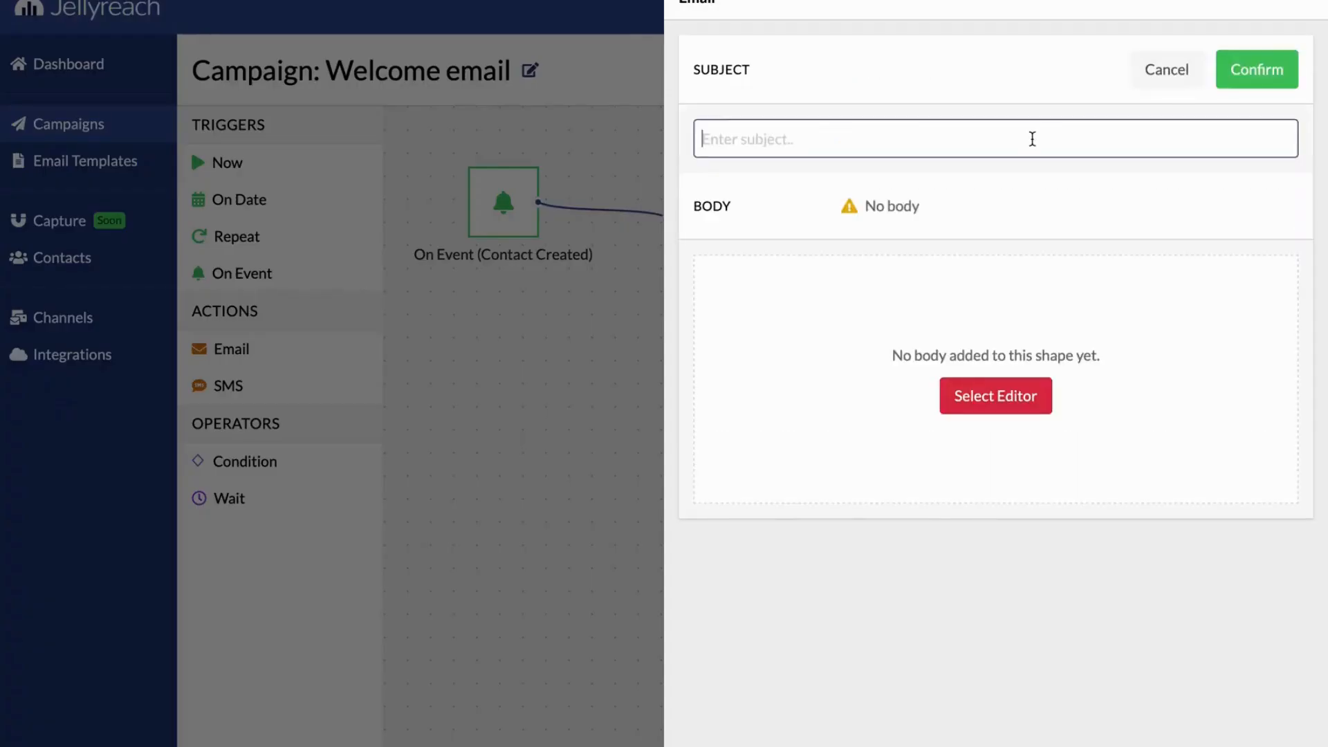
type("Welcome to Jelly")
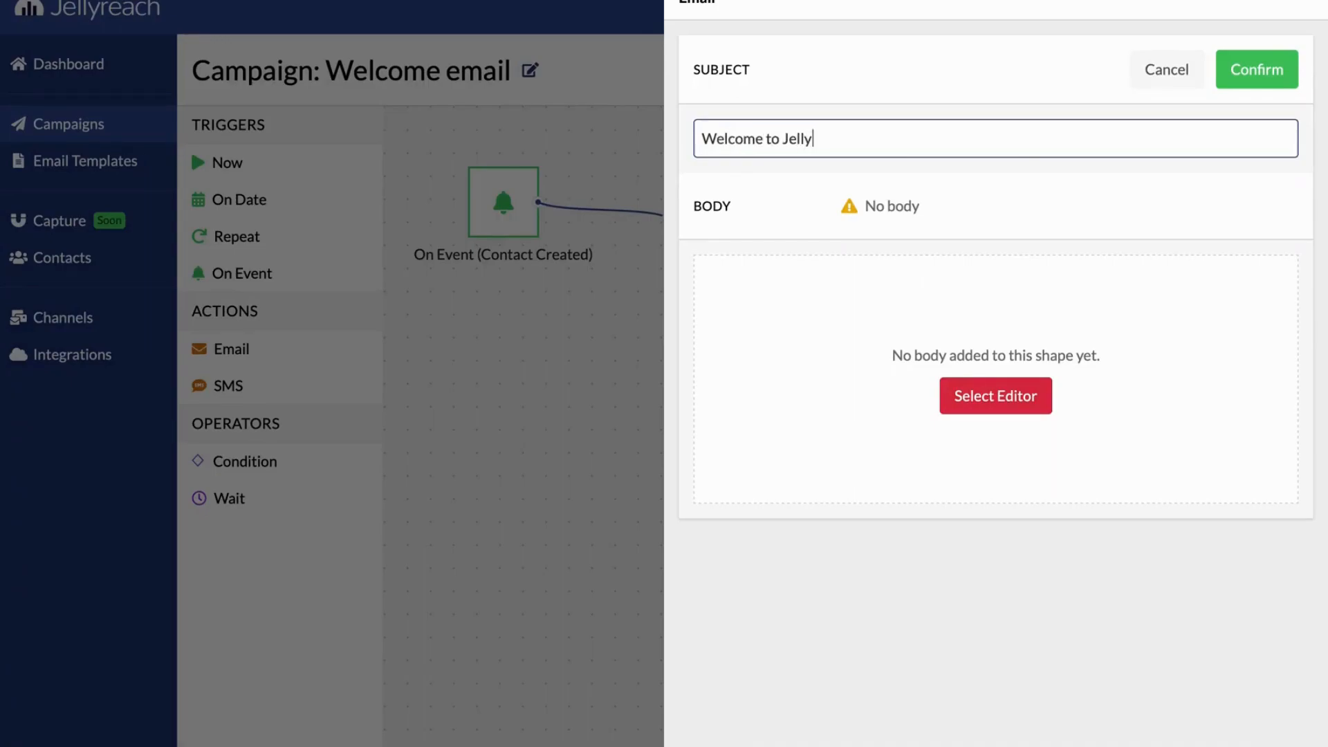
type("reach")
left_click(1258, 69)
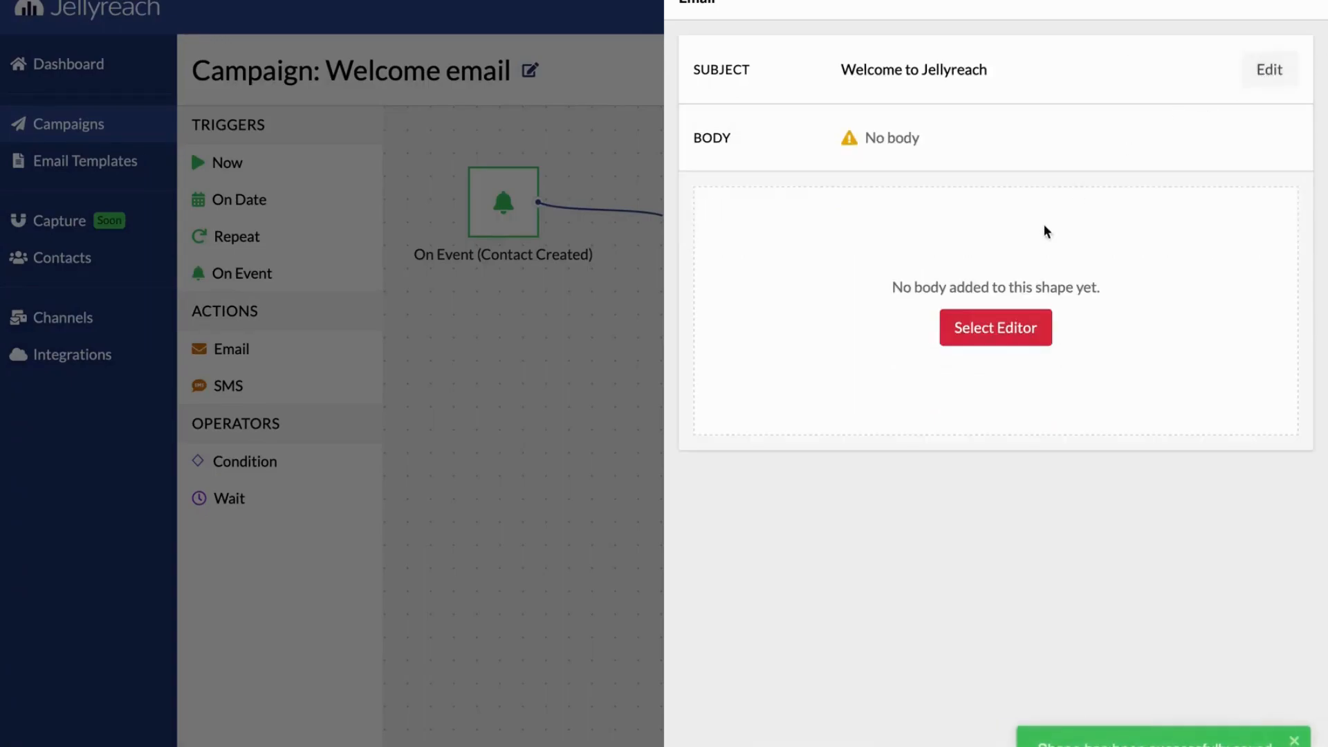
Use the Simple Text basic layout as the Email action's body and return to the scenario canvas
left_click(993, 326)
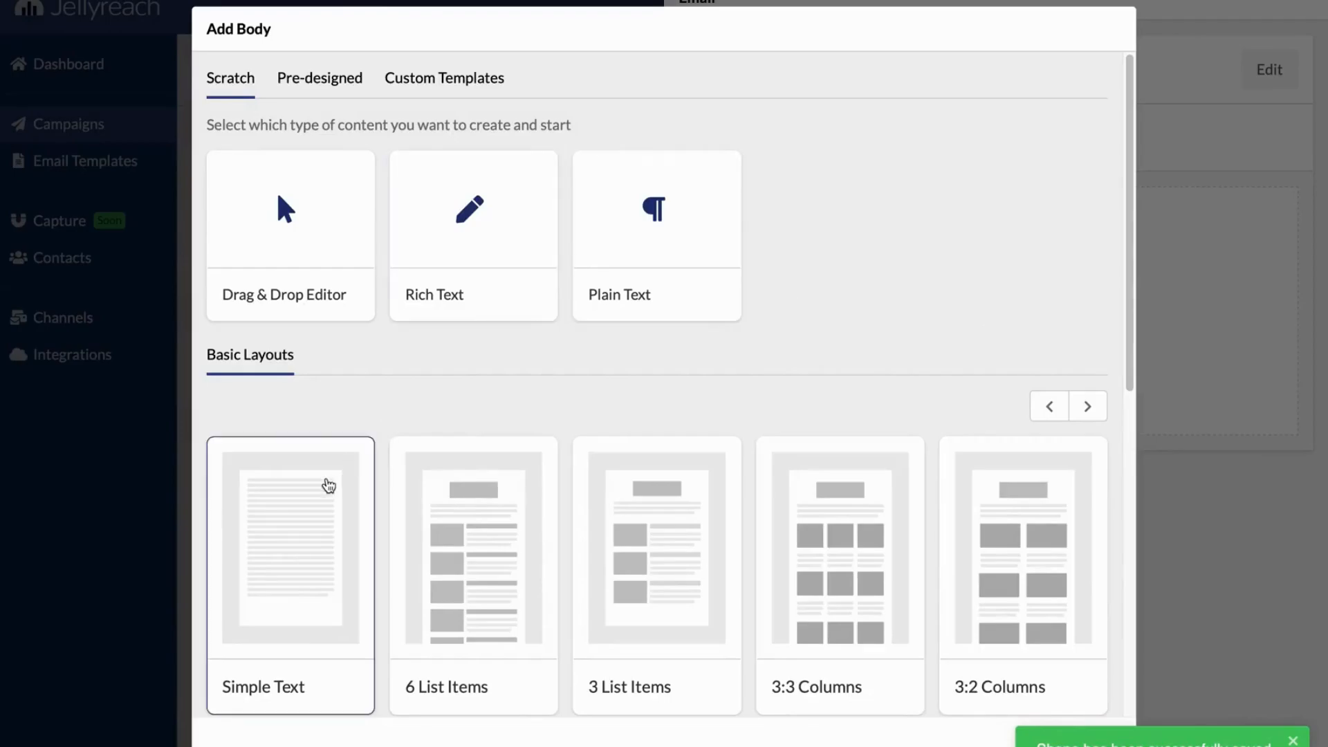
left_click(327, 484)
scroll(945, 336, "down", 5)
scroll(983, 342, "up", 5)
left_click(595, 322)
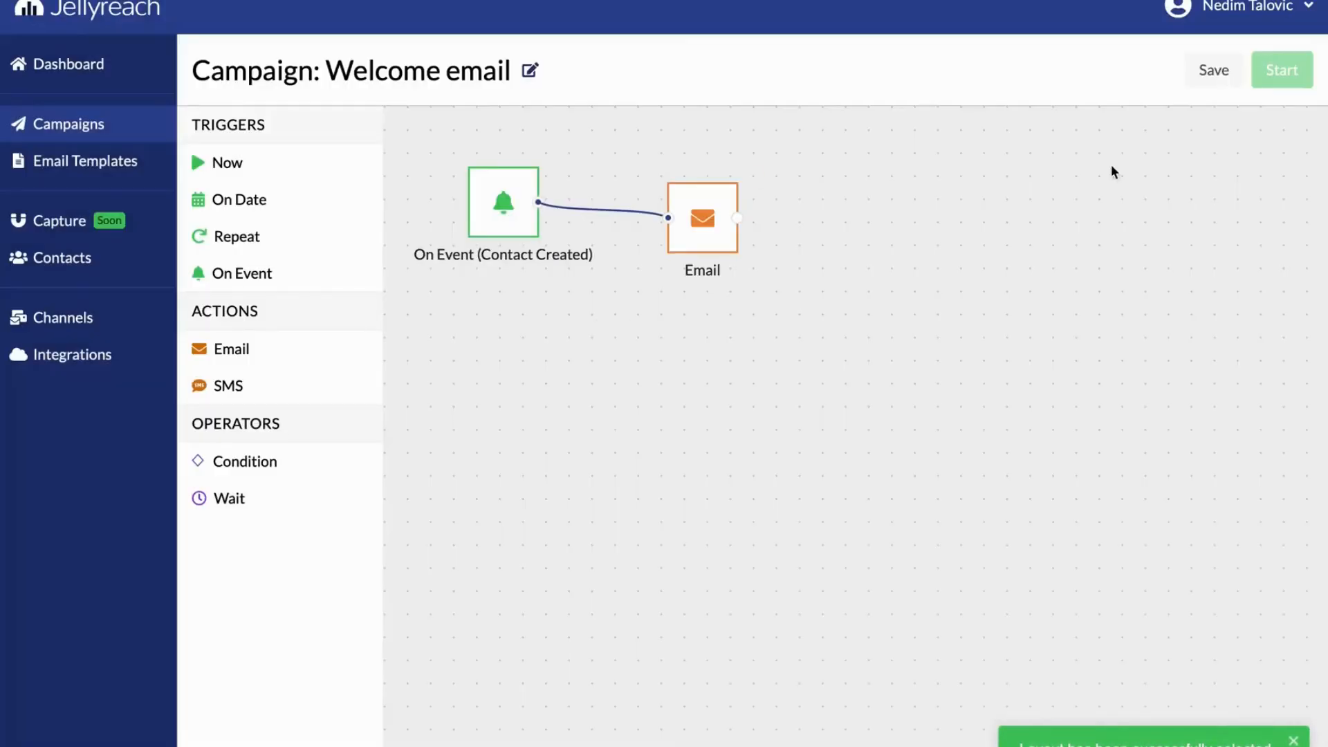
Save the Welcome email scenario and start it with No Objective
left_click(1215, 74)
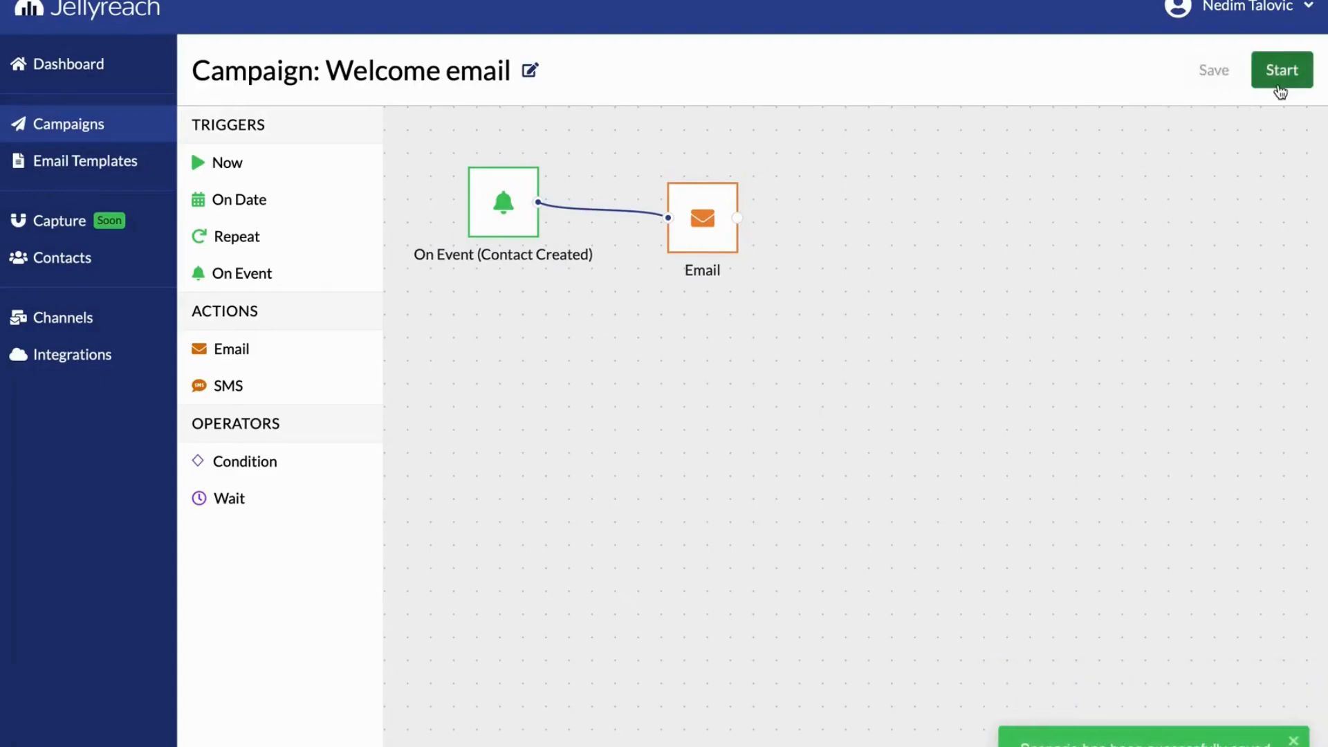
left_click(1280, 78)
left_click(465, 370)
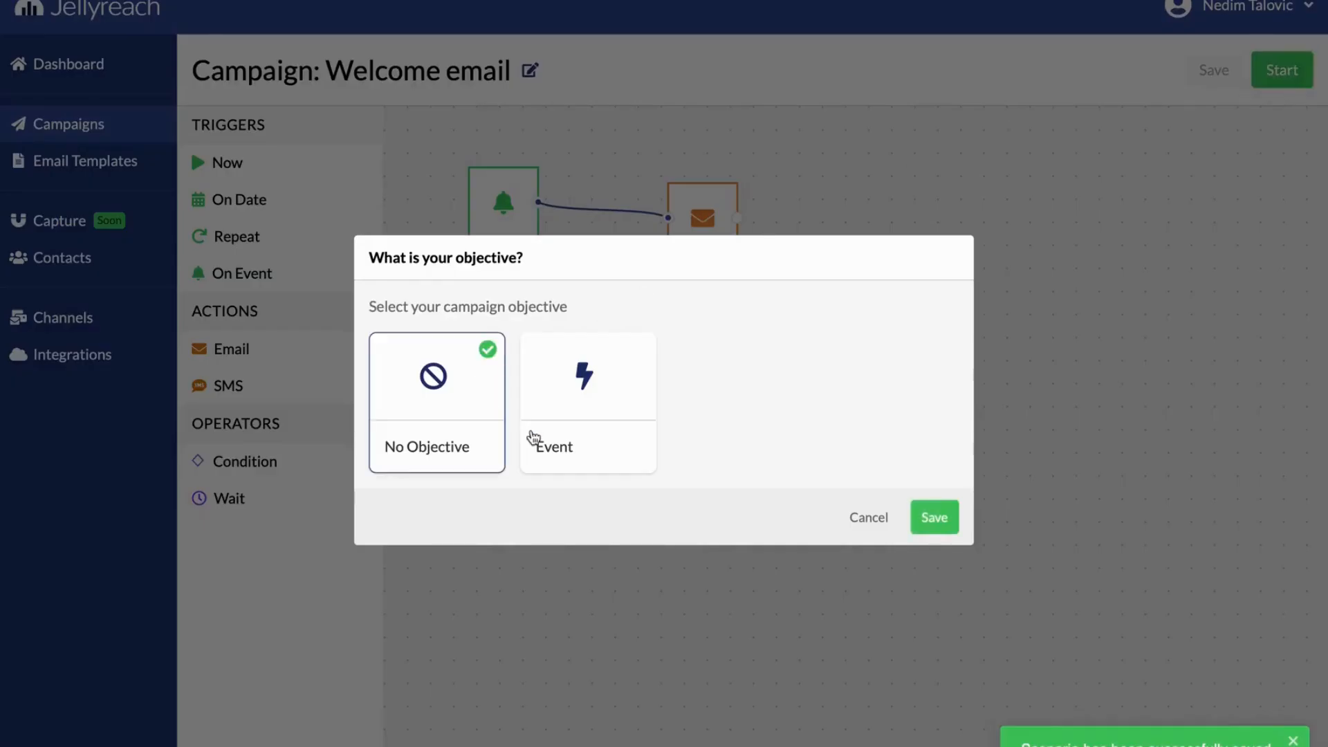
left_click(934, 518)
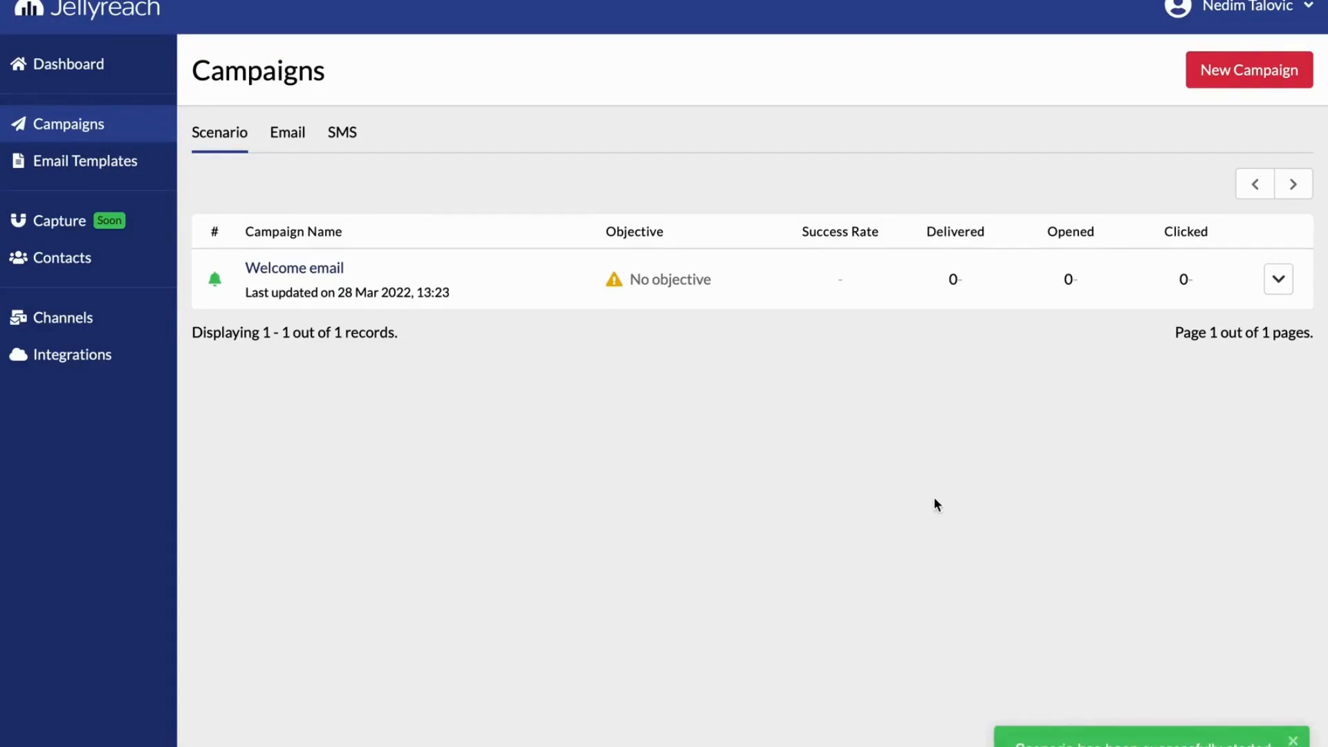
Create a new scenario campaign named "Birthday Campaign" from scratch
left_click(1218, 84)
left_click(661, 368)
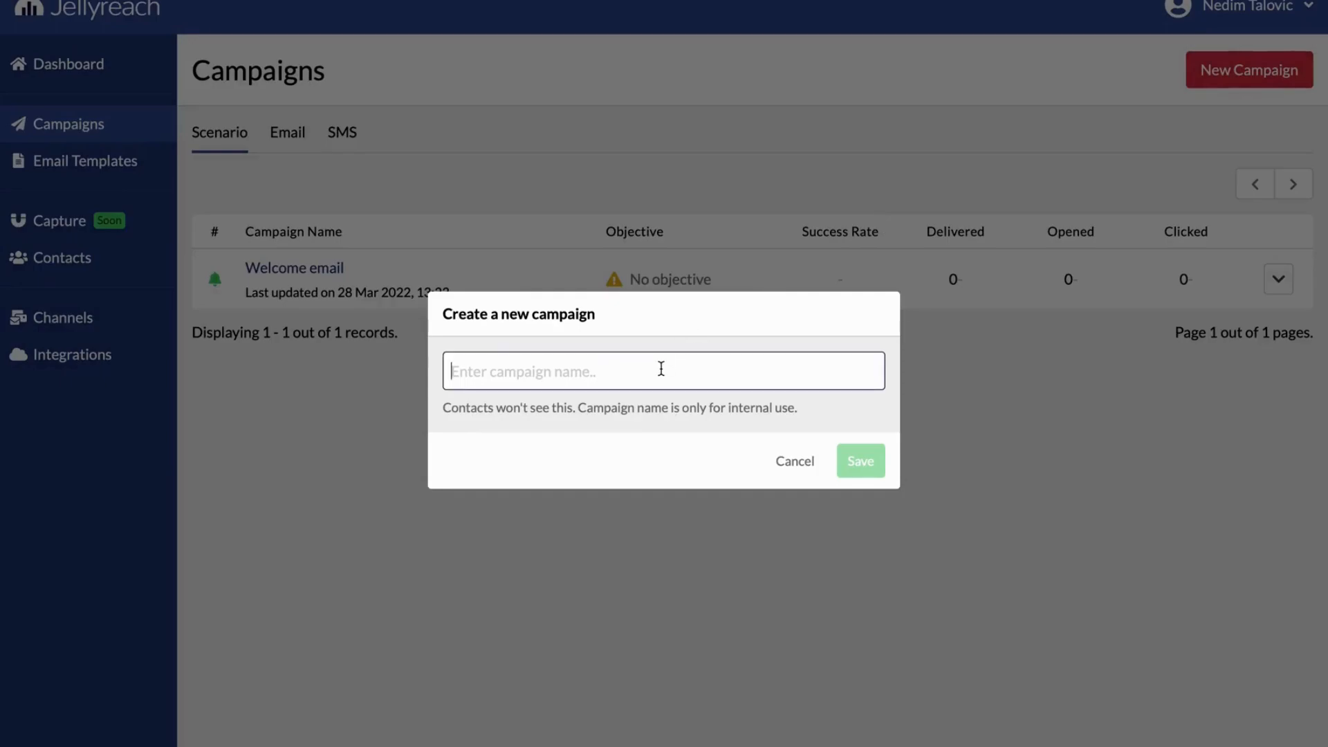
type("Birthday Campaign")
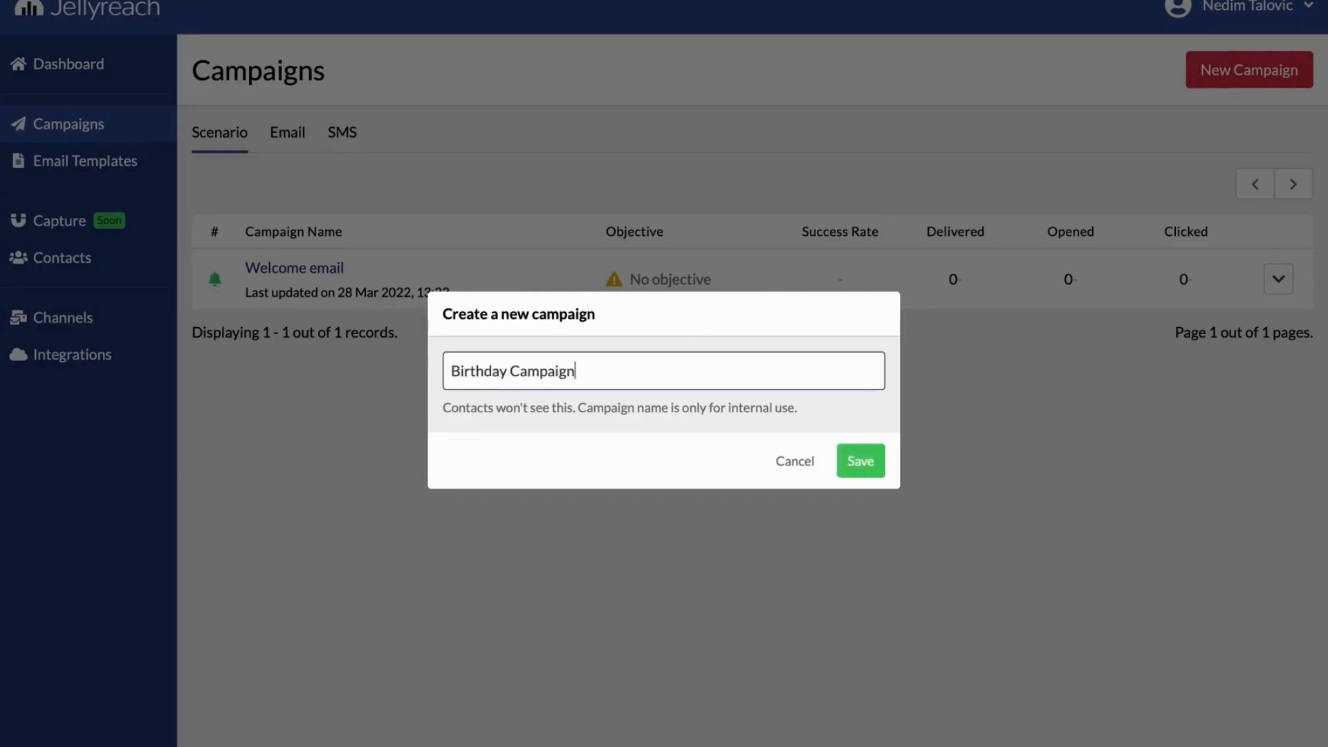
left_click(846, 449)
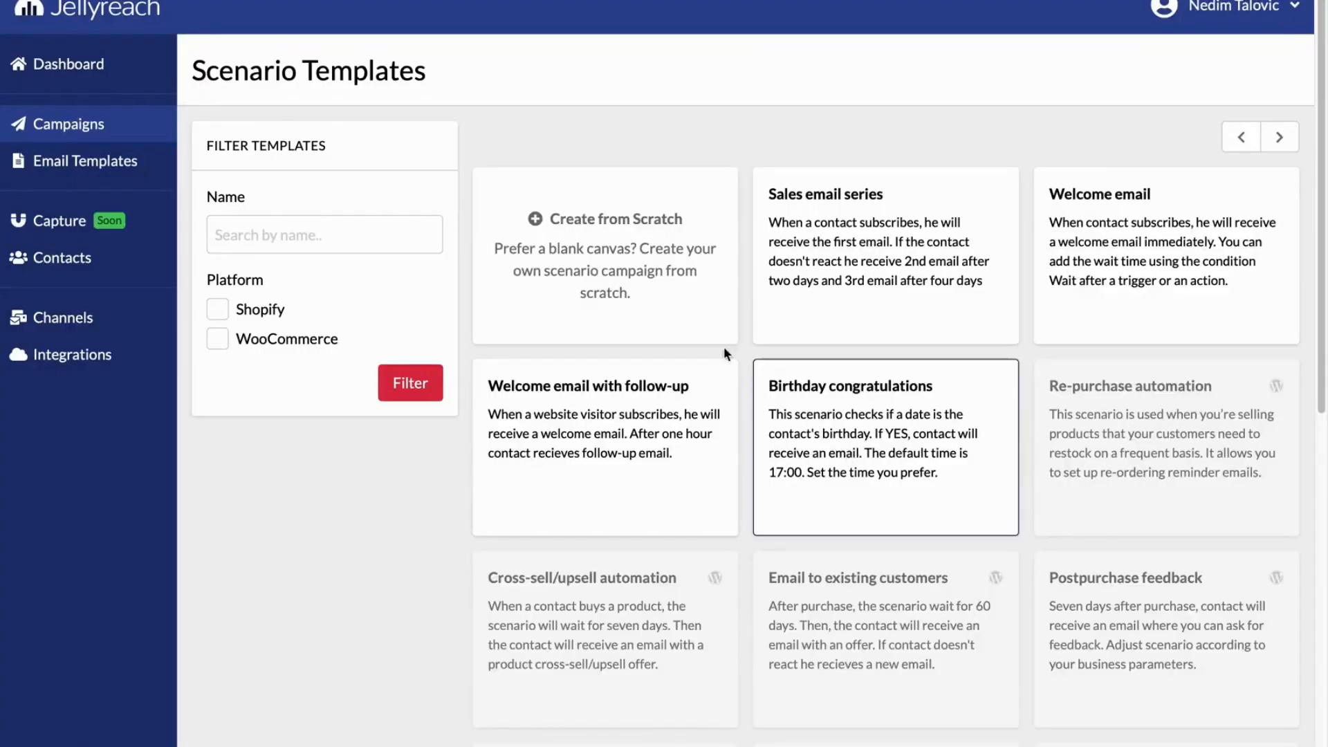
left_click(618, 233)
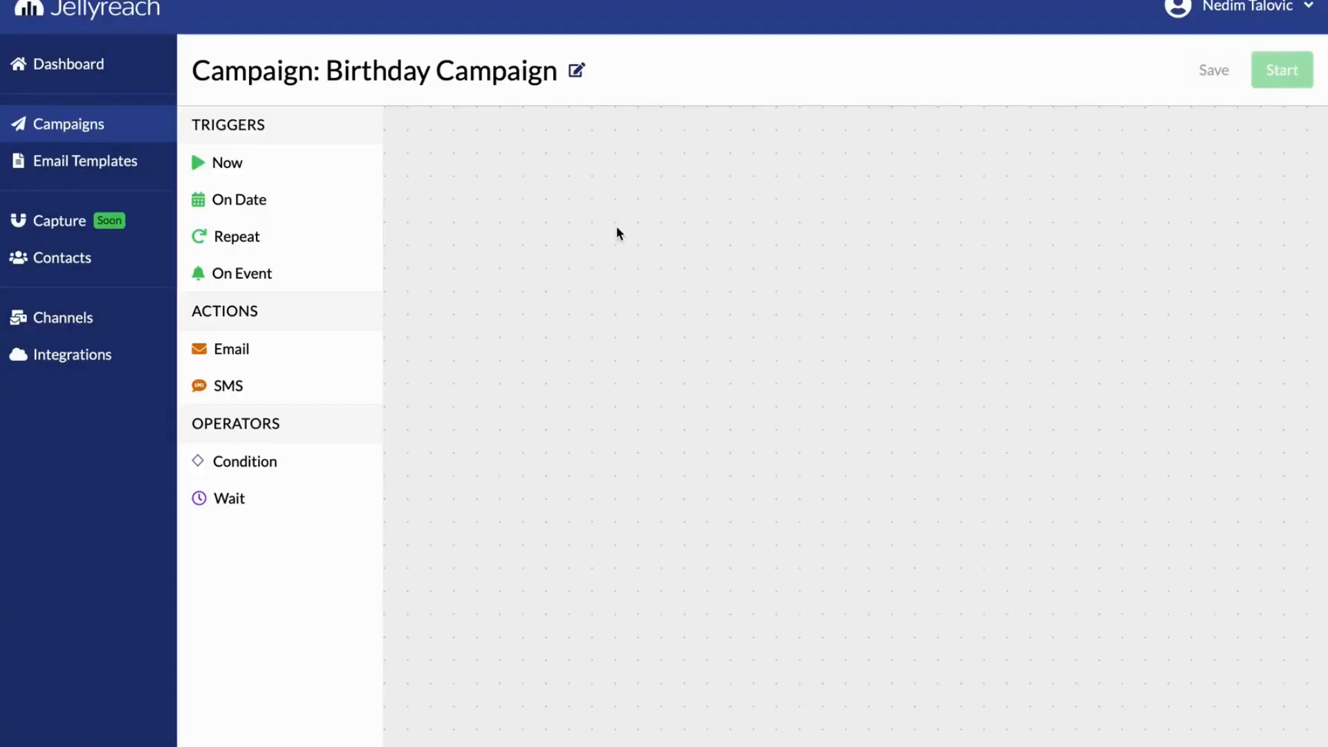
Place a Repeat trigger on the canvas, set to repeat every 1 days starting from 2022-03-29 at 12:00, and confirm it
left_click_drag(344, 238, 470, 239)
left_click(469, 238)
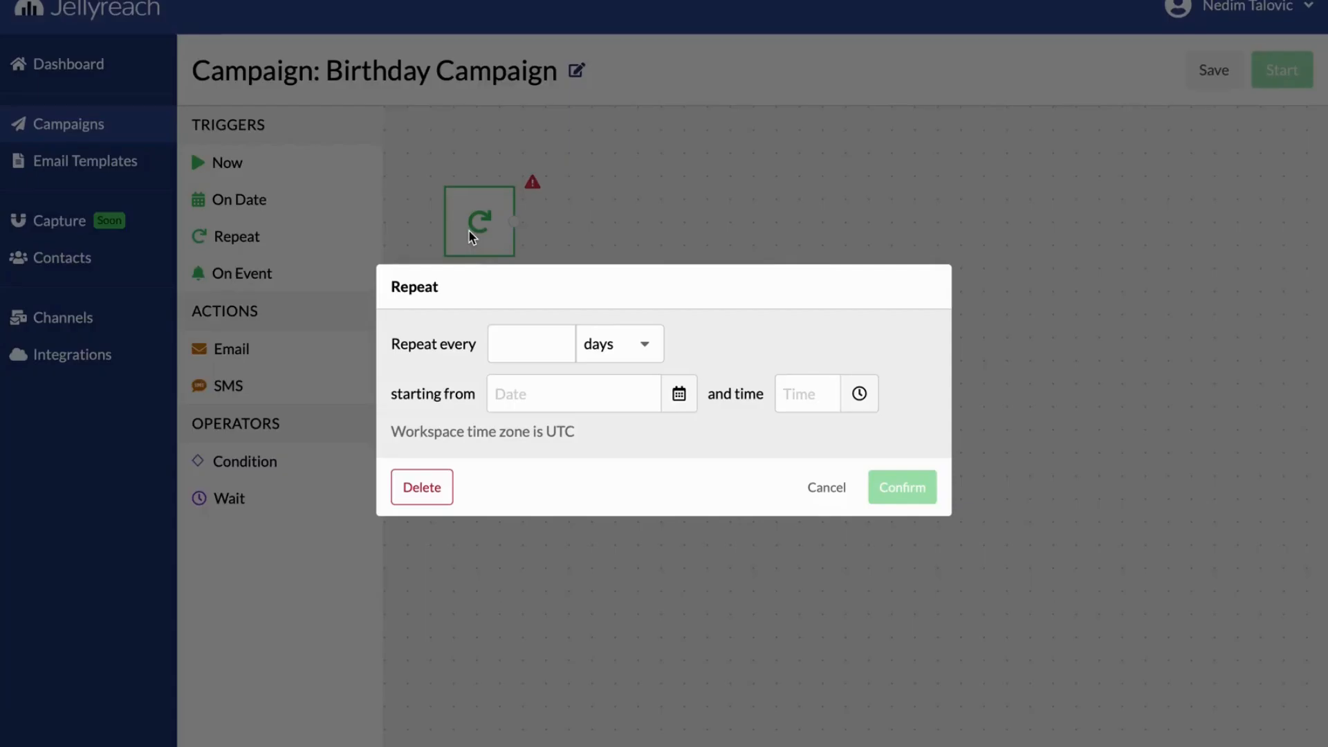
left_click(523, 343)
type("1")
left_click(533, 395)
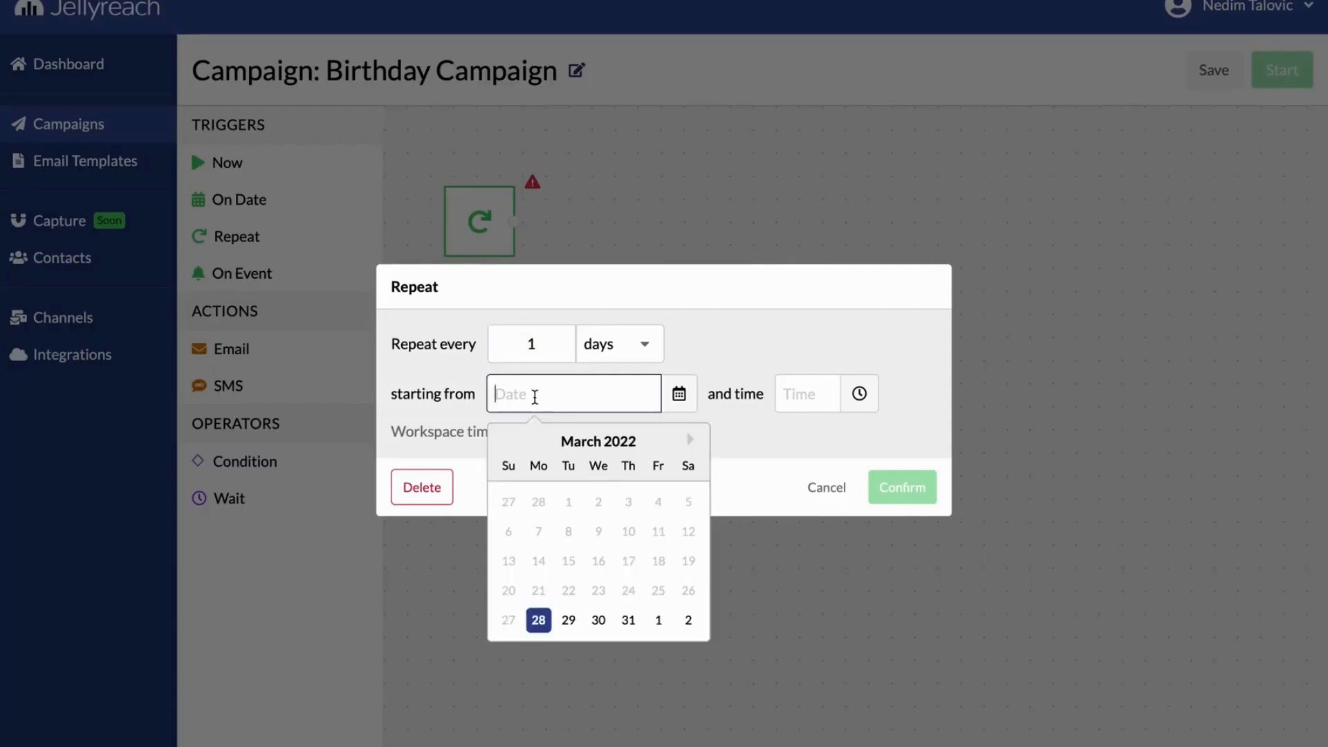
left_click(566, 620)
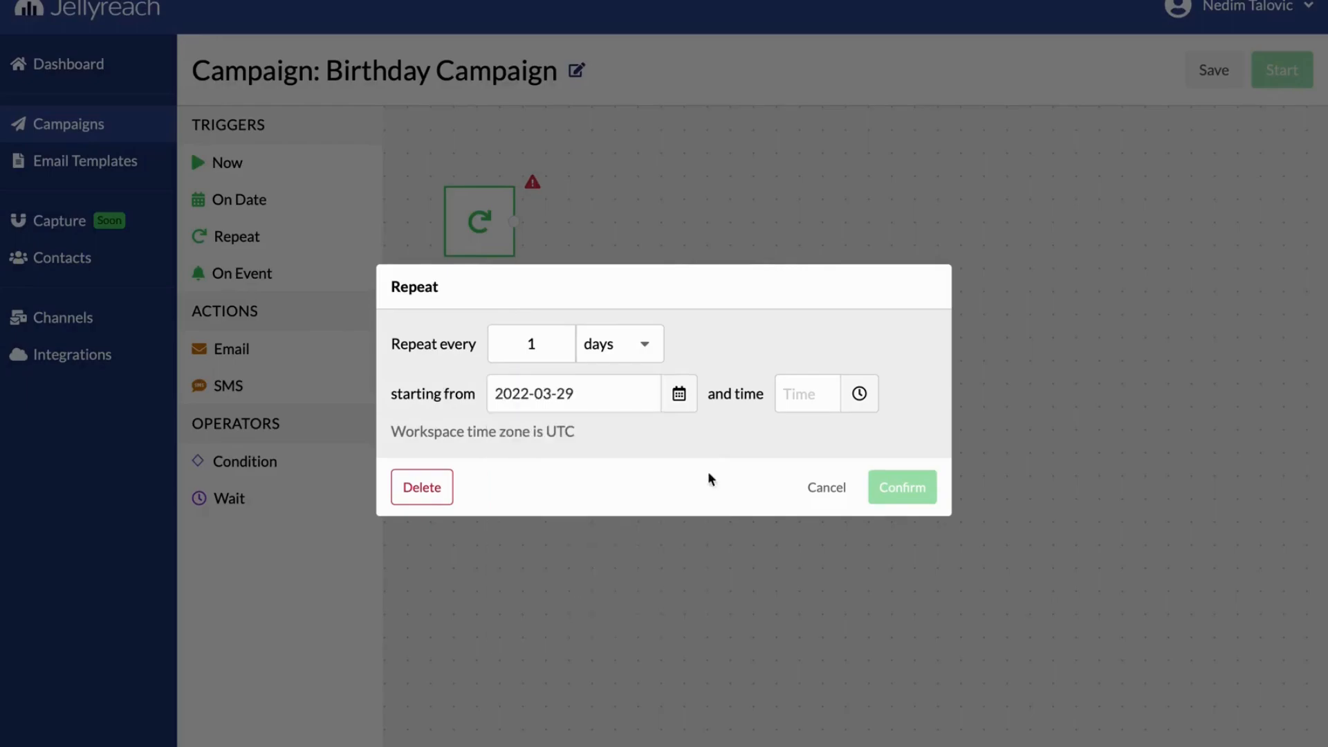
left_click(806, 405)
left_click_drag(850, 580, 847, 555)
left_click(809, 548)
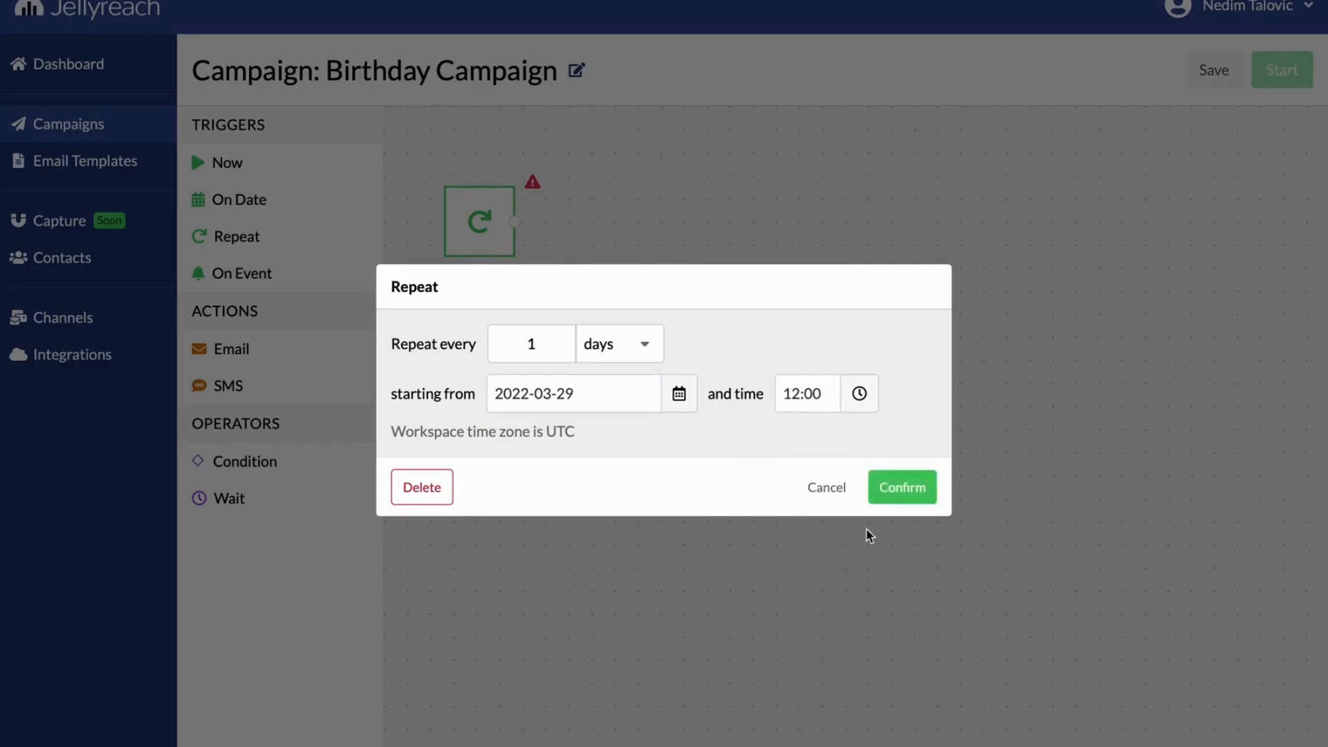
left_click(899, 496)
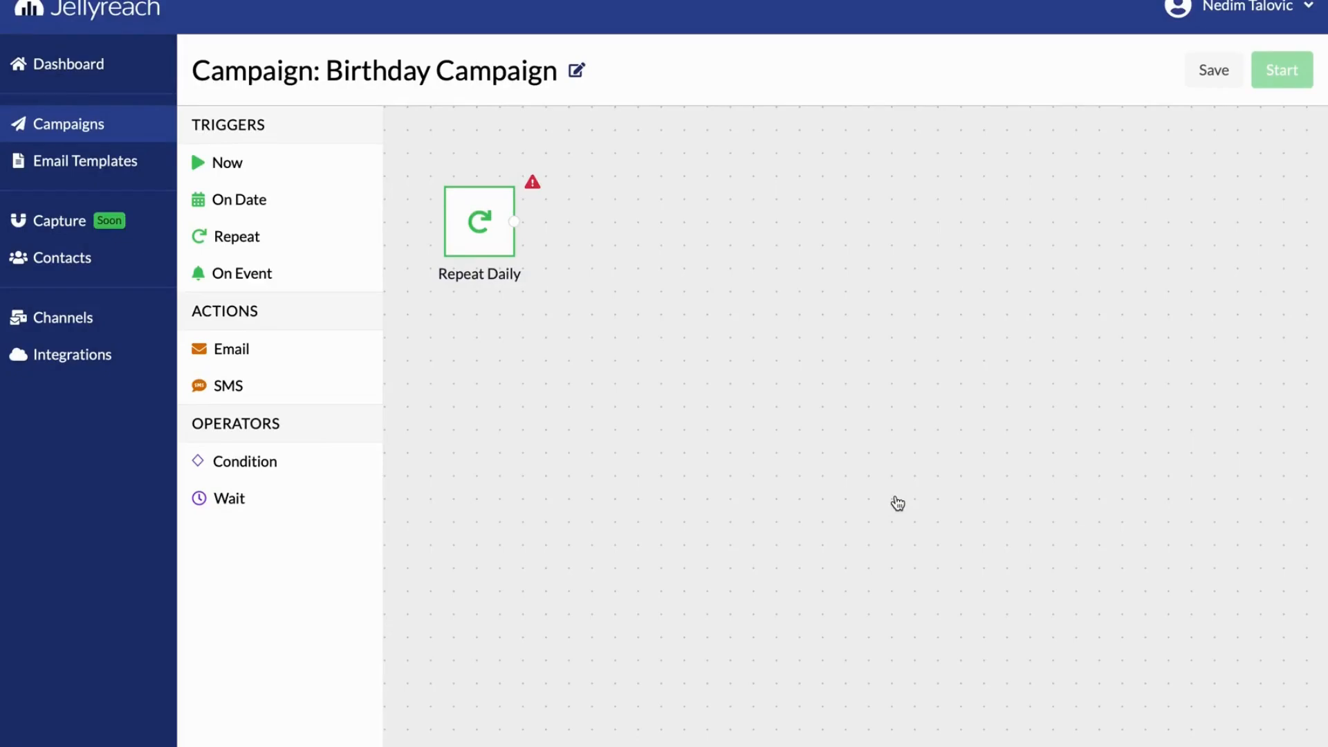
Place a Condition operator connected to the Repeat Daily trigger and name it "Birthday today?"
left_click_drag(276, 464, 659, 231)
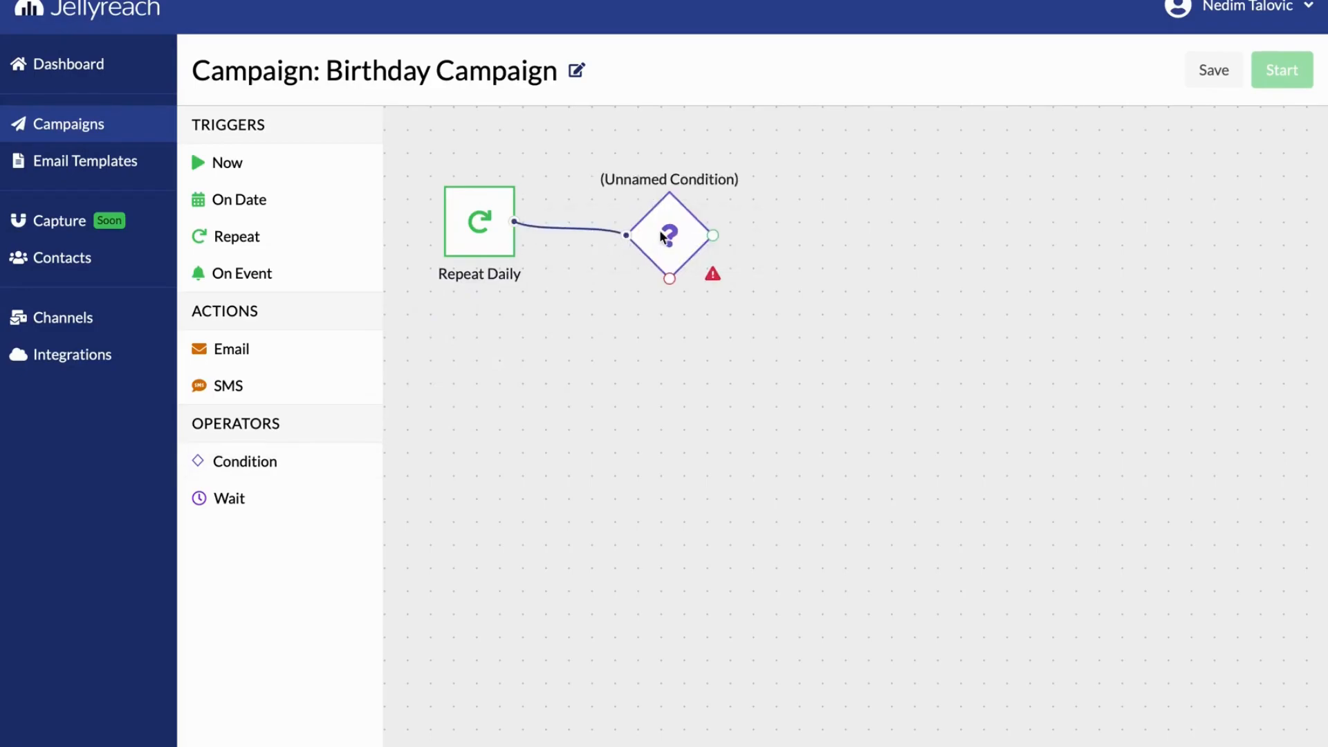
left_click(659, 232)
left_click(1269, 69)
left_click(1058, 139)
type("Birthday today?")
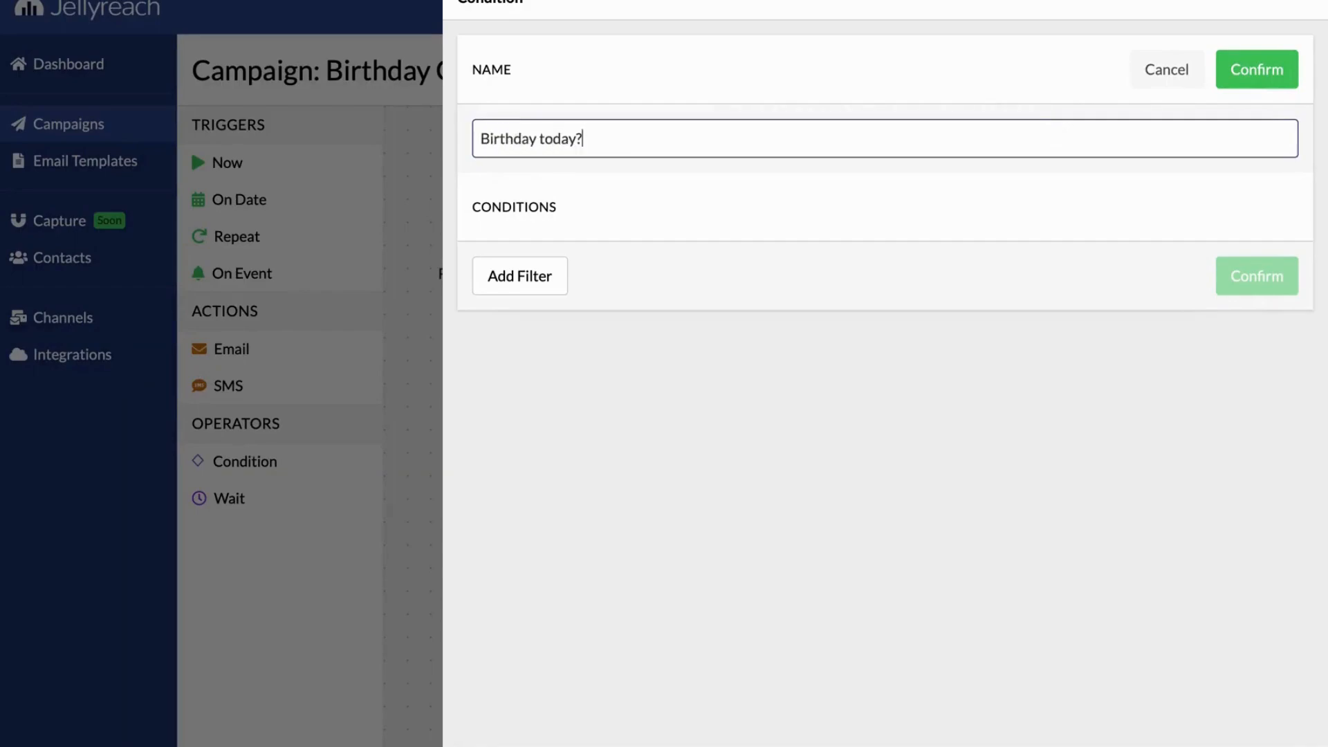
left_click(1249, 83)
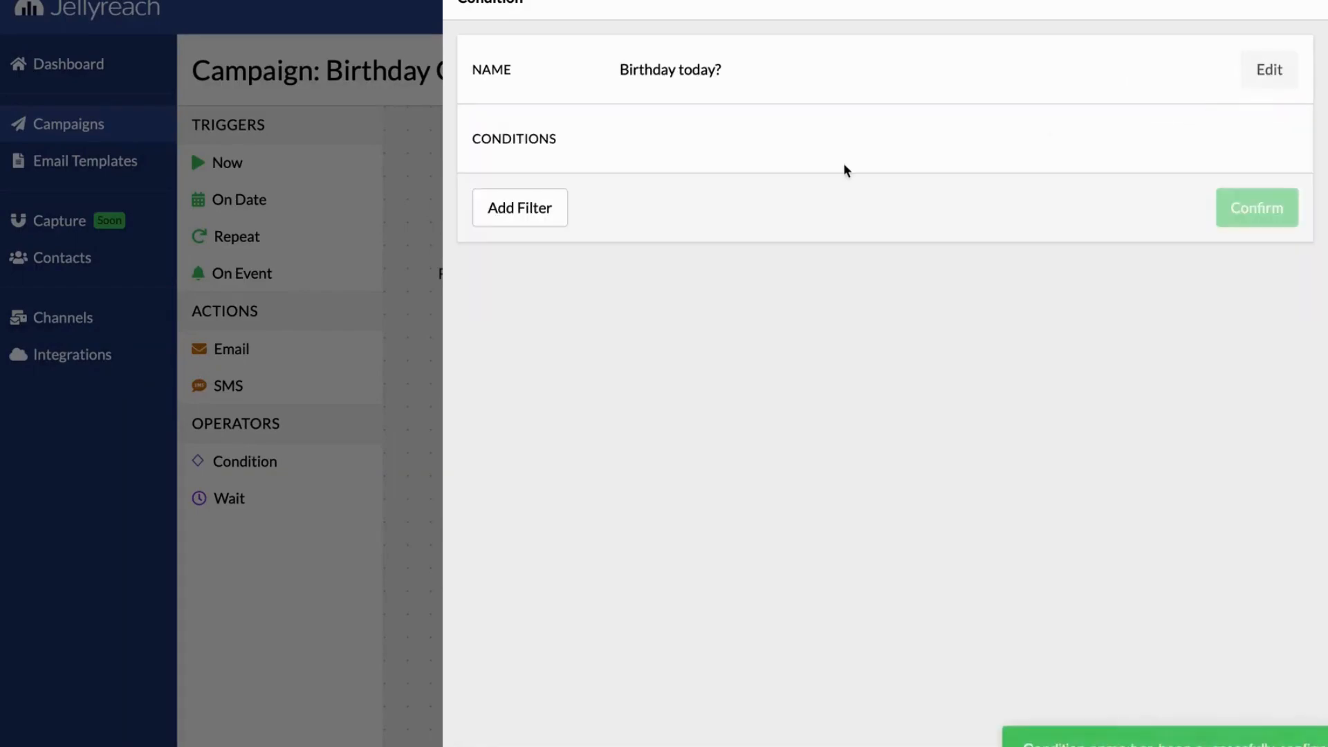
Add a filter to the condition for contacts whose Birthday is Today, confirm it and return to the scenario canvas
left_click(529, 219)
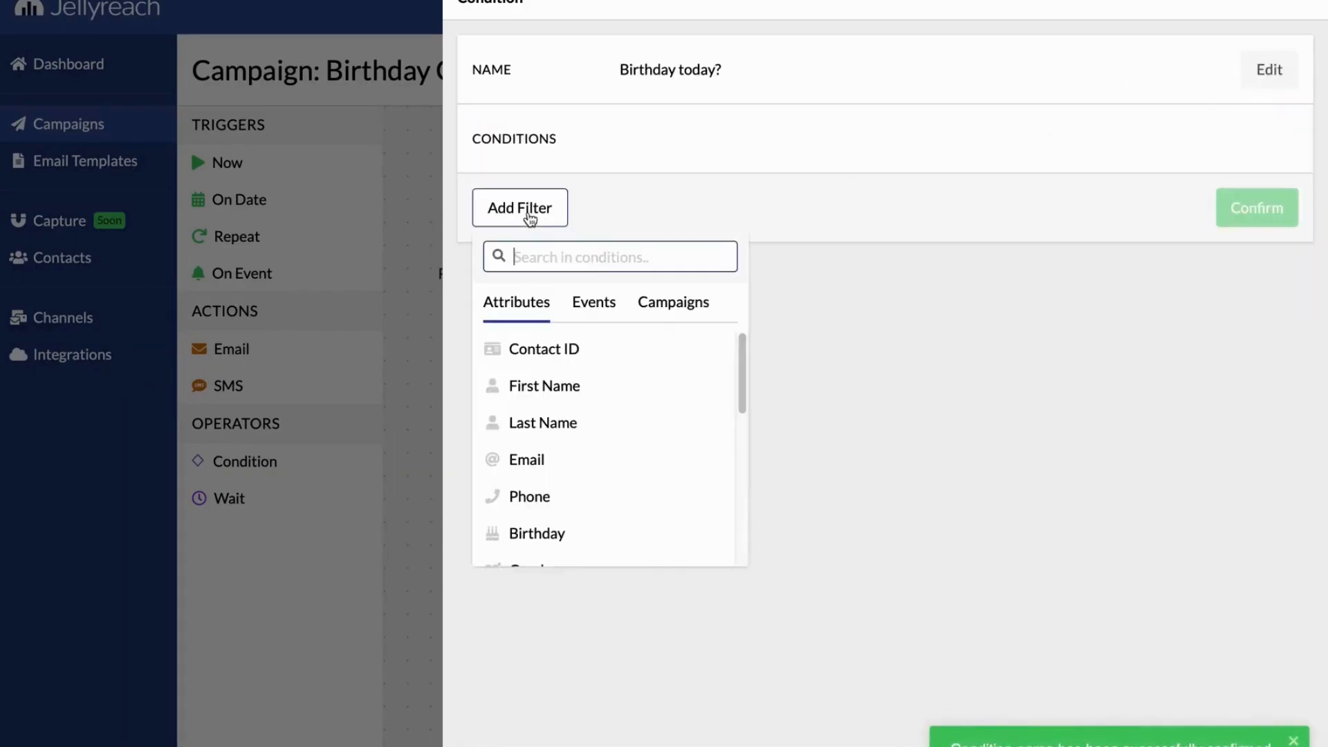
left_click(558, 534)
left_click(519, 342)
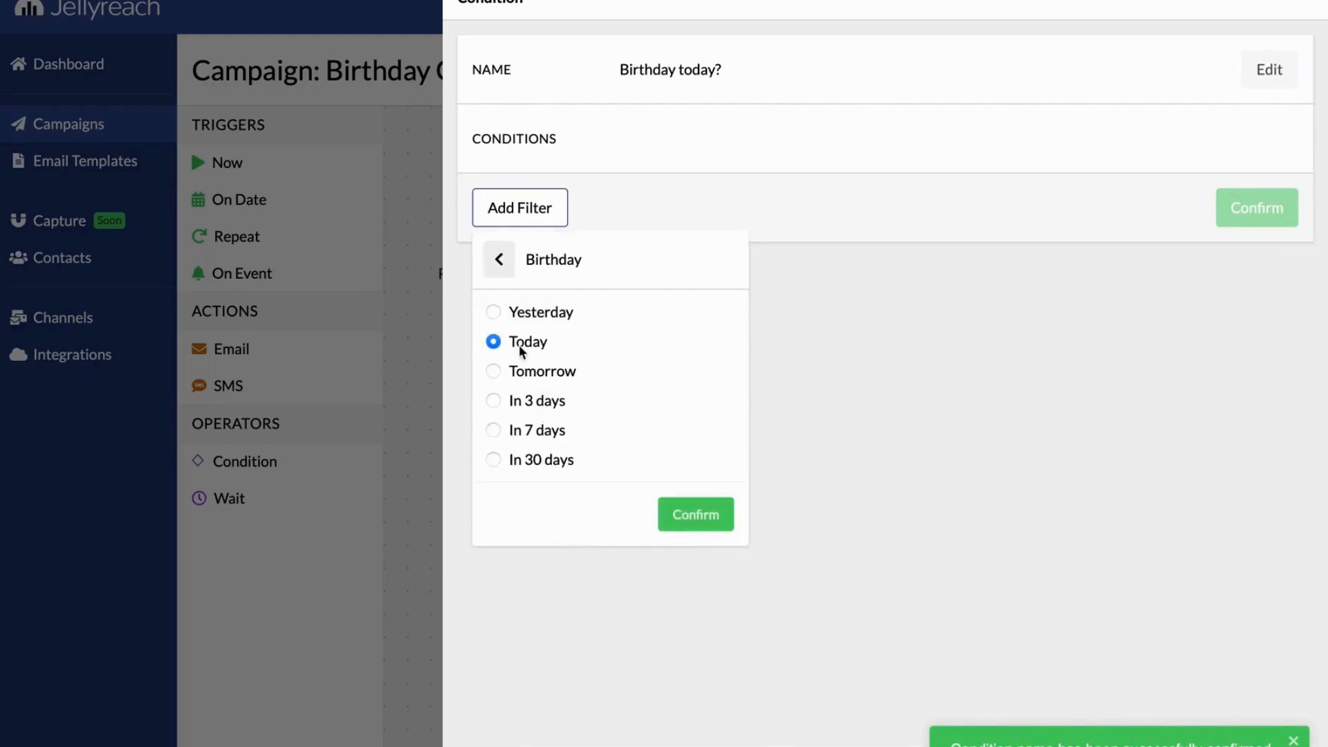
left_click(695, 514)
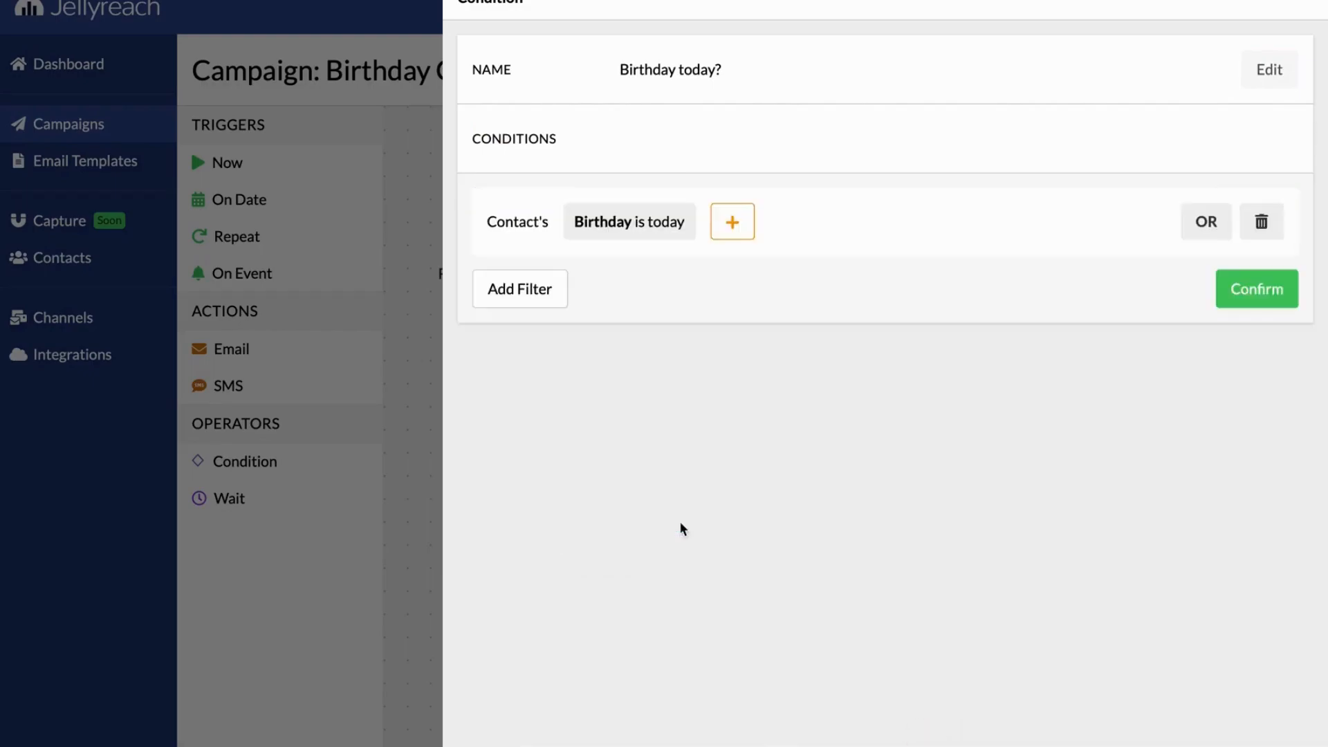
left_click(1238, 294)
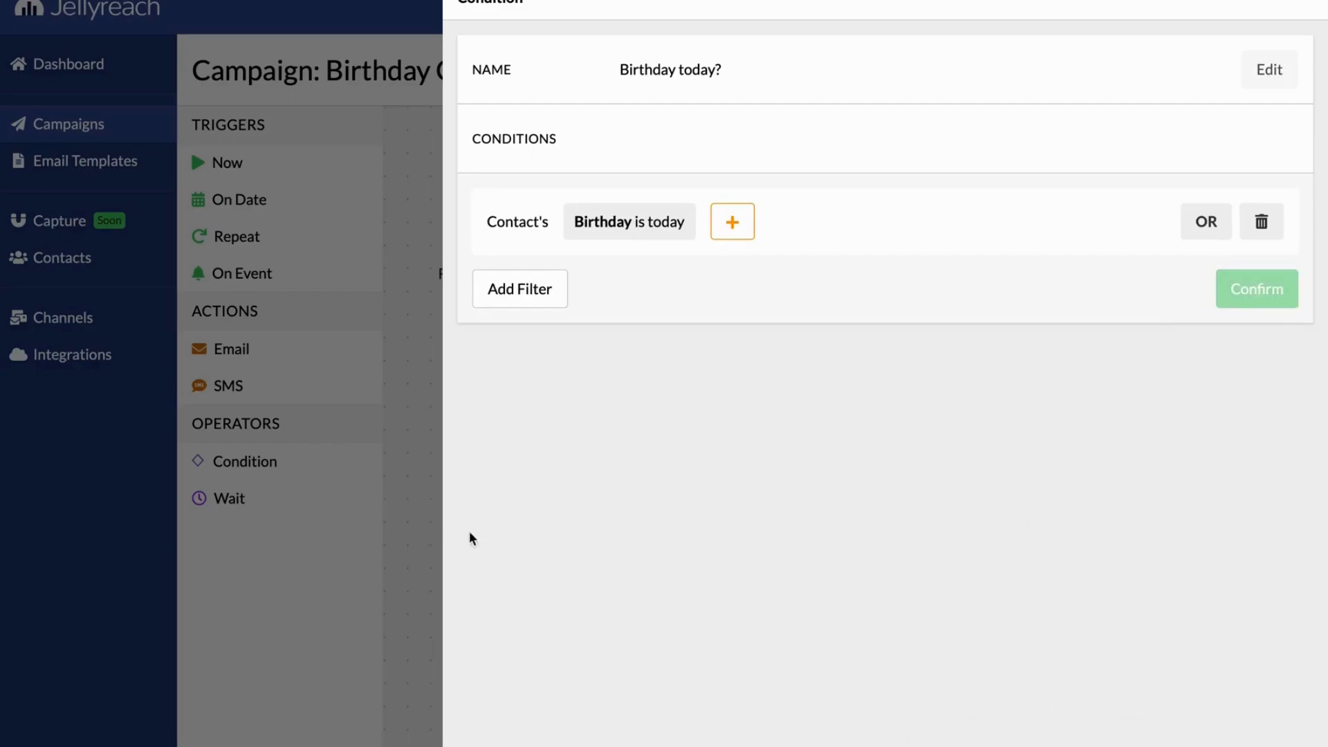
left_click(422, 519)
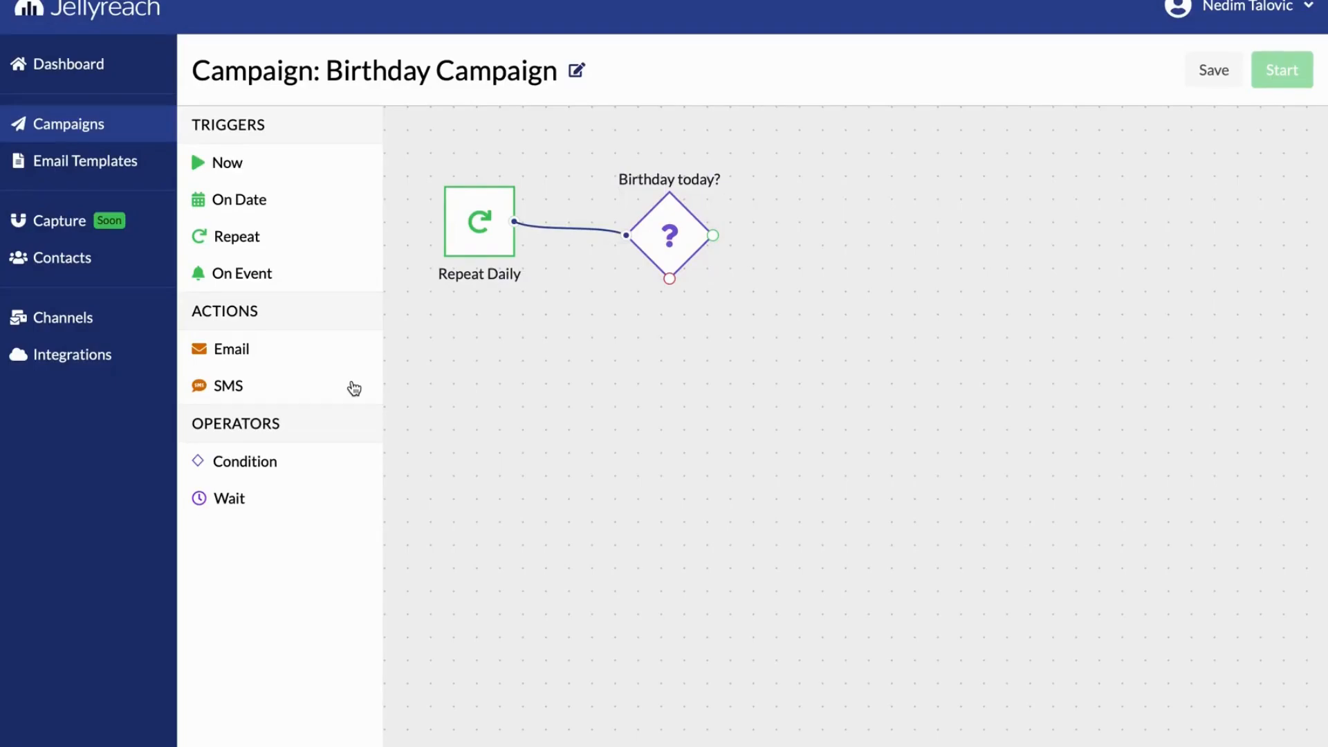
Add an Email action connected to the condition's green output and set its subject to "Happy Birthday, {{contact.first_name}}!"
left_click_drag(304, 348, 856, 226)
left_click_drag(708, 243, 845, 231)
left_click(844, 231)
left_click(1245, 75)
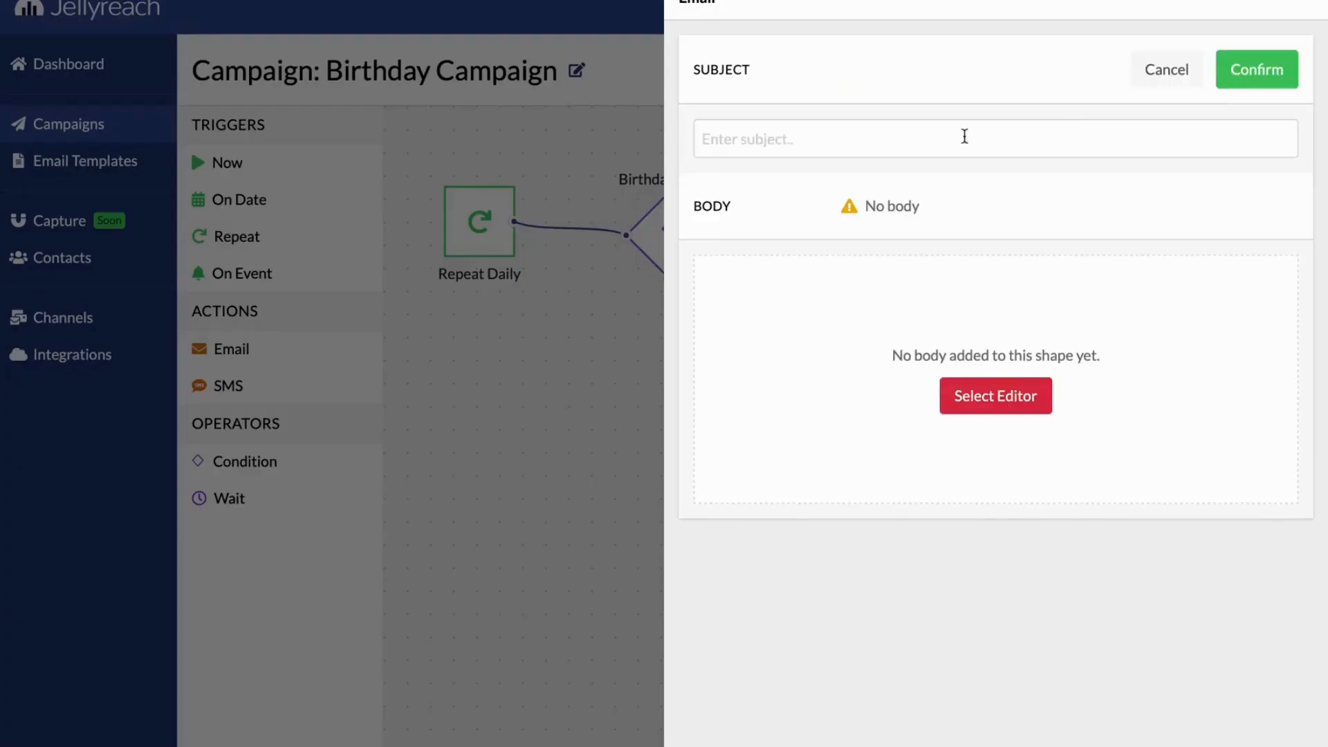
type("Happy B")
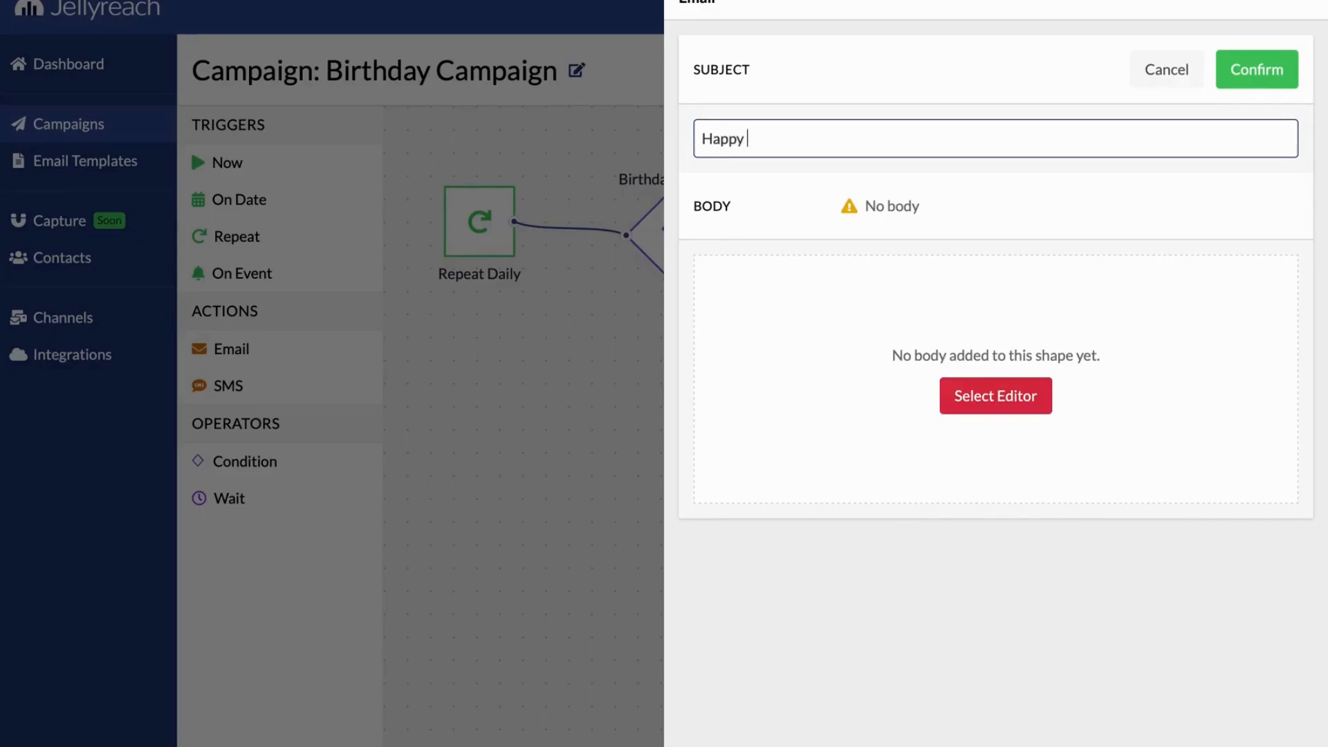
key("BackSpace")
type("Birthday, {{contact.first_name}}!")
left_click(1257, 69)
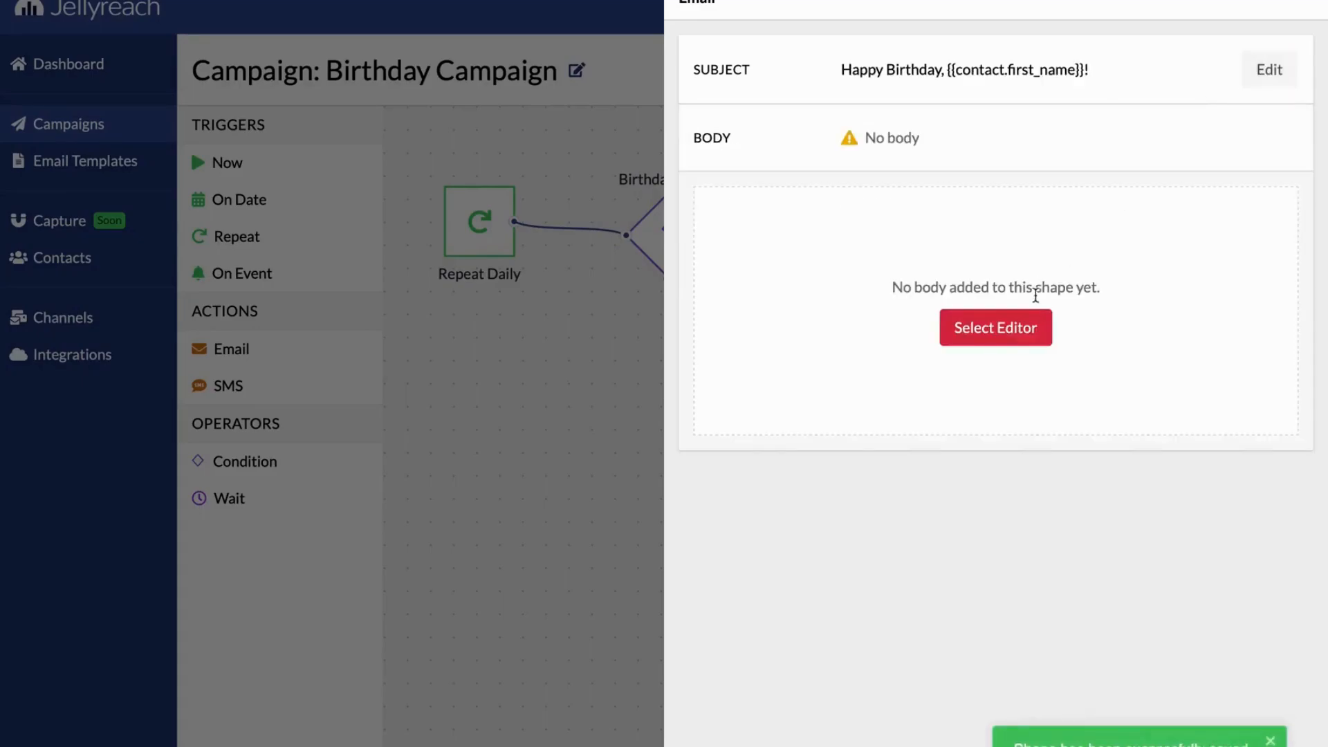
Use the Drag & Drop layout with a logo and text blocks as the email's body and return to the canvas
left_click(996, 339)
left_click(288, 510)
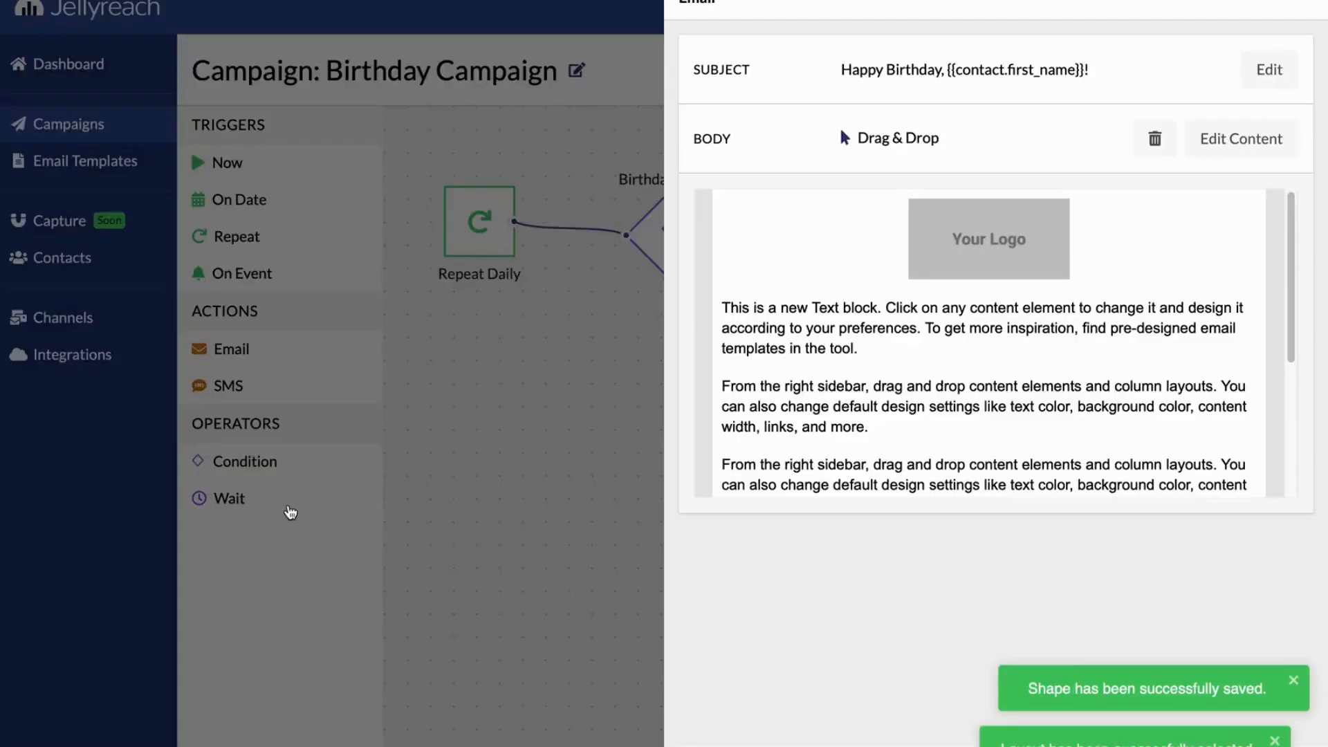
left_click(492, 446)
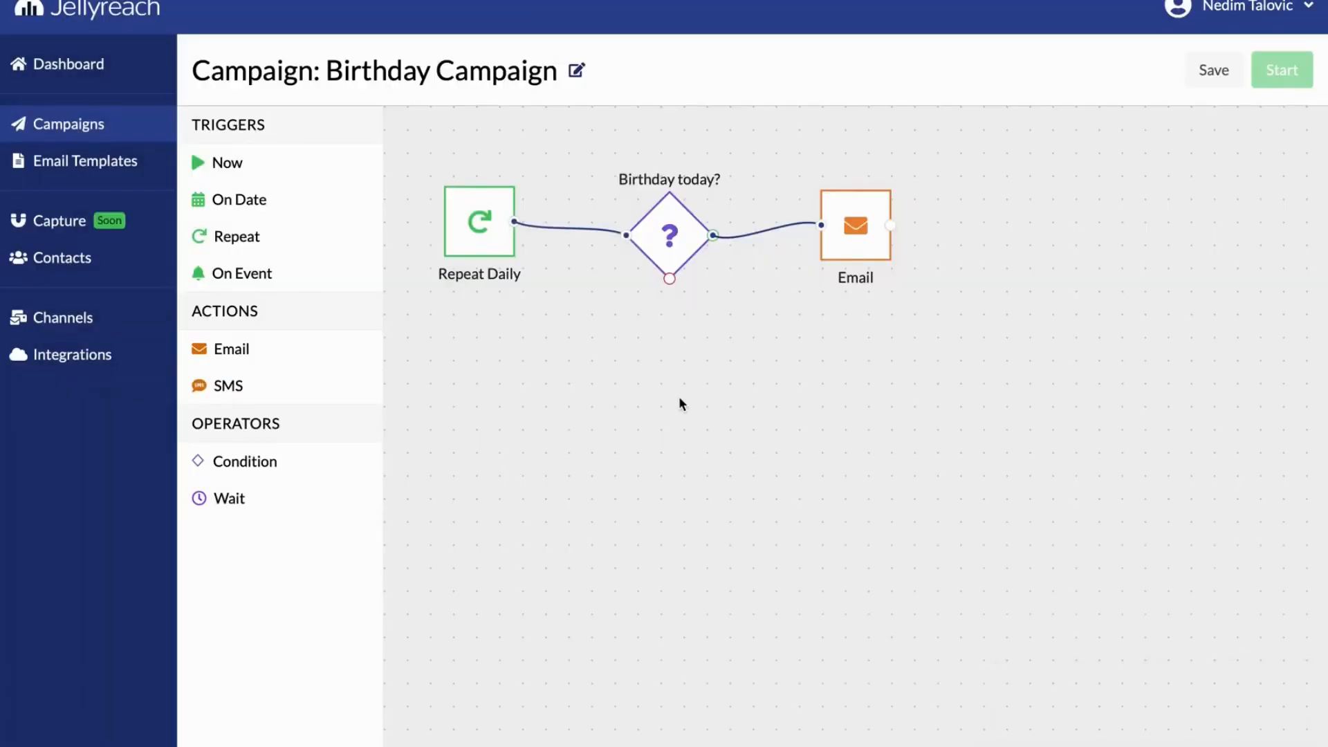
Save the Birthday Campaign scenario and start it with No Objective
left_click(1214, 75)
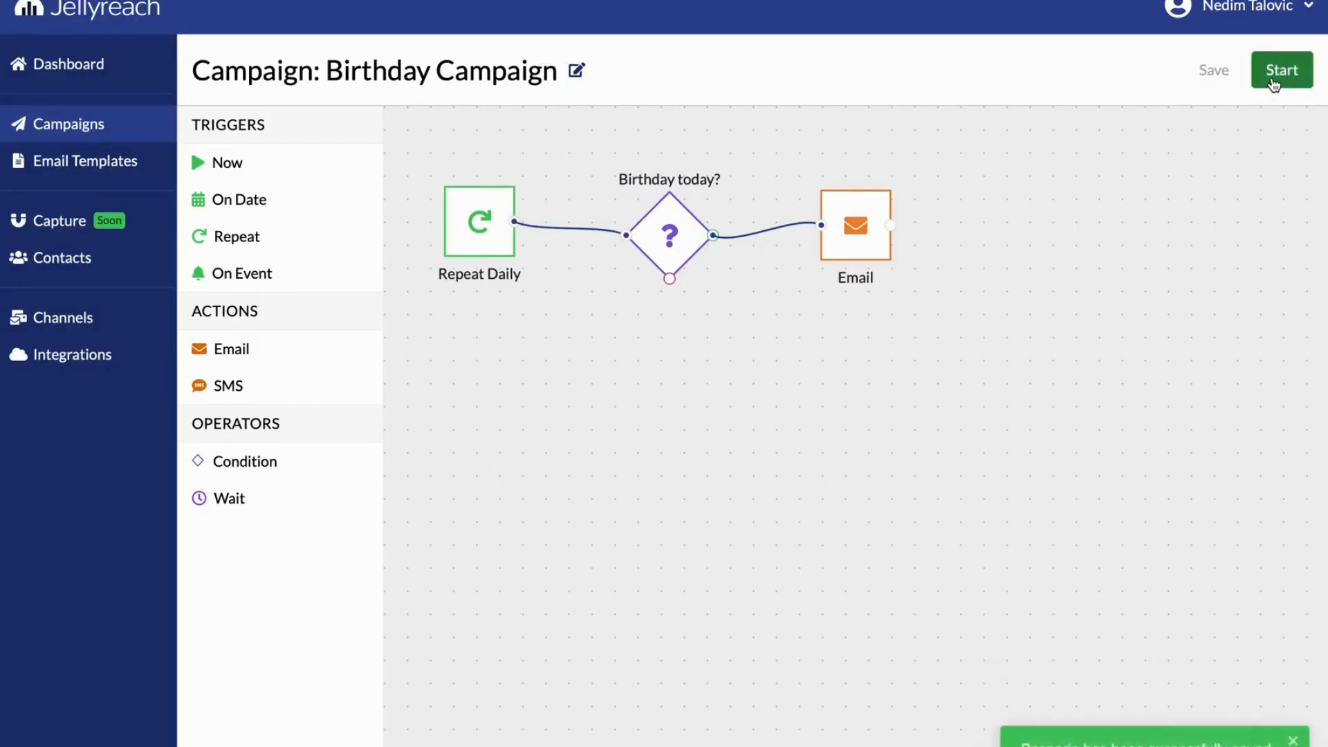
left_click(1281, 75)
left_click(436, 401)
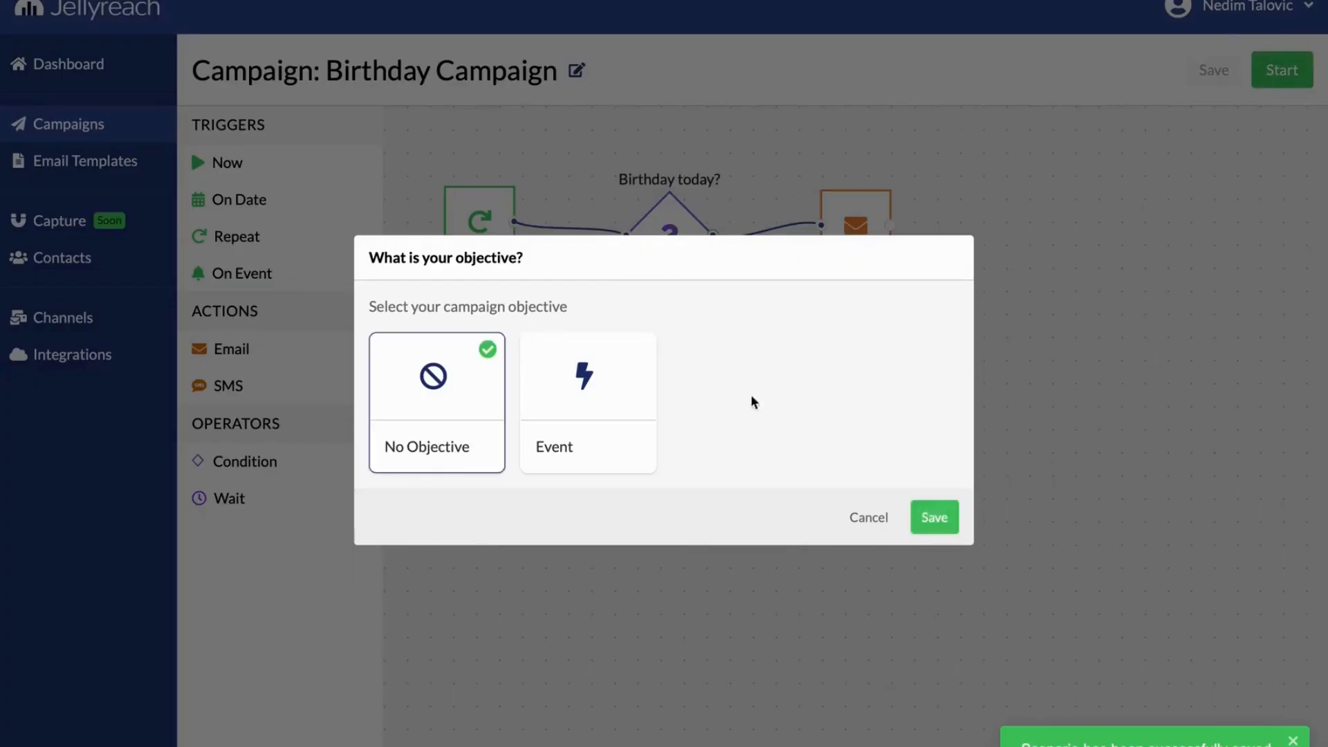
left_click(930, 516)
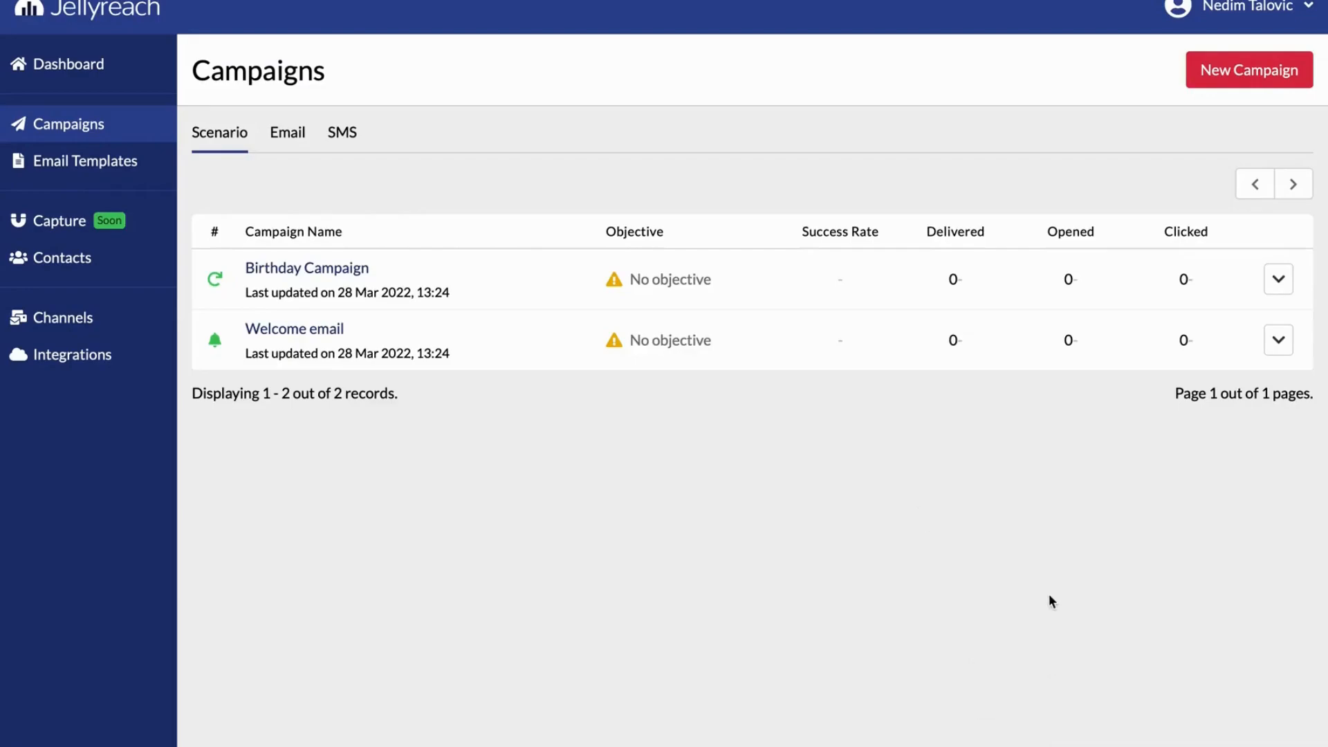
Open the account settings and review the lists of contact attributes and events
left_click(1230, 23)
left_click(1217, 51)
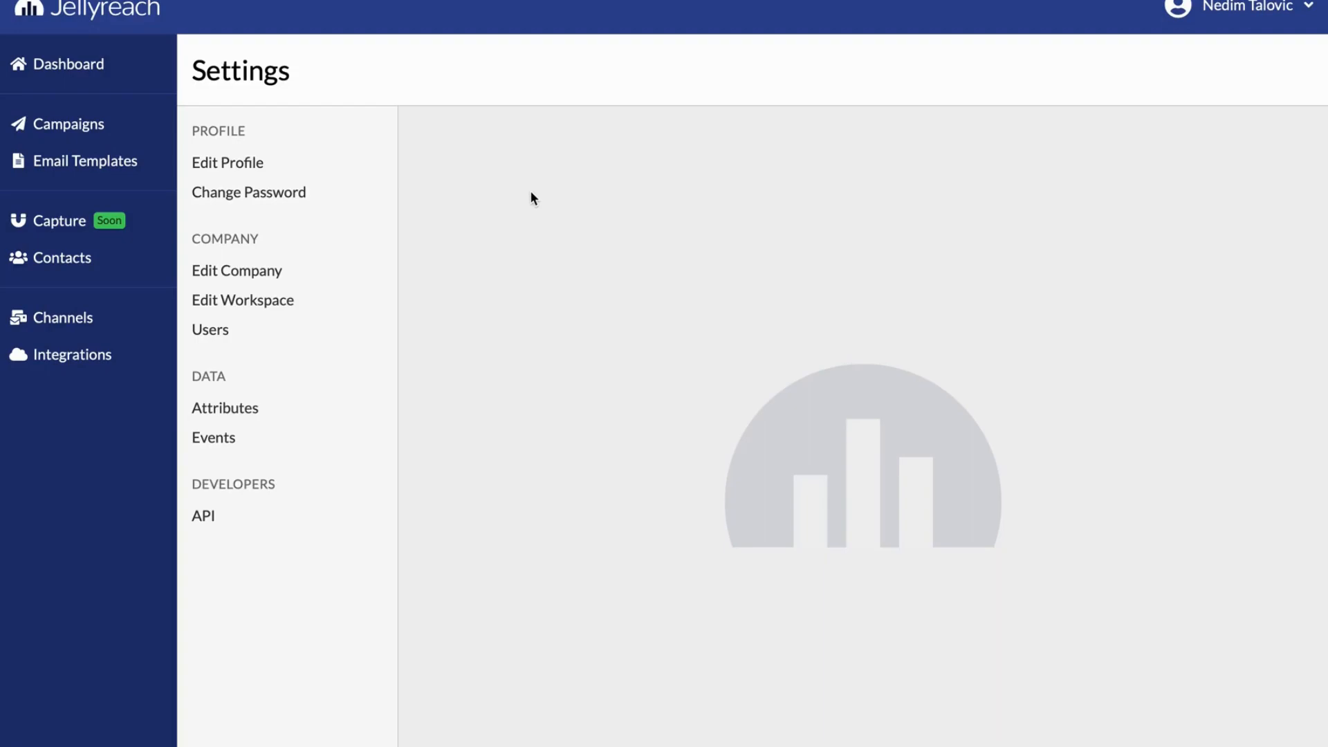
left_click(228, 408)
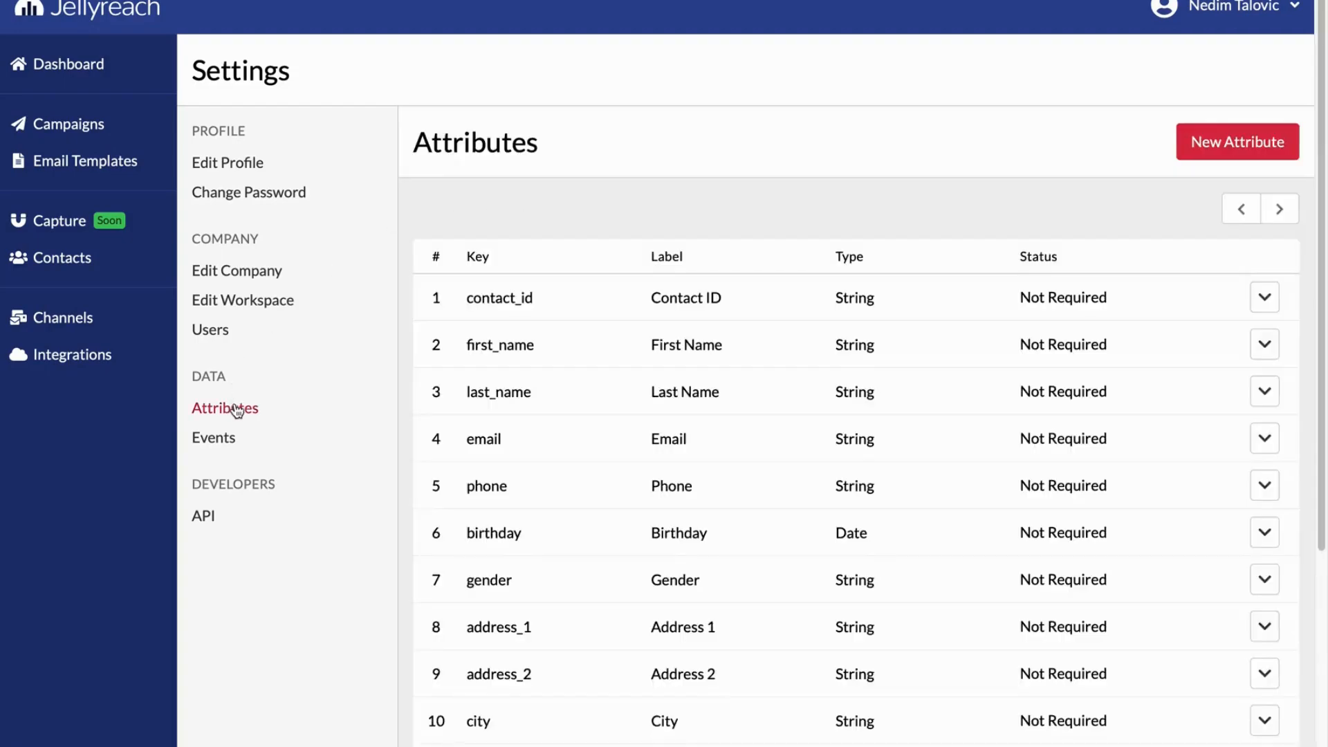
scroll(716, 274, "down", 5)
scroll(716, 274, "up", 5)
left_click(275, 438)
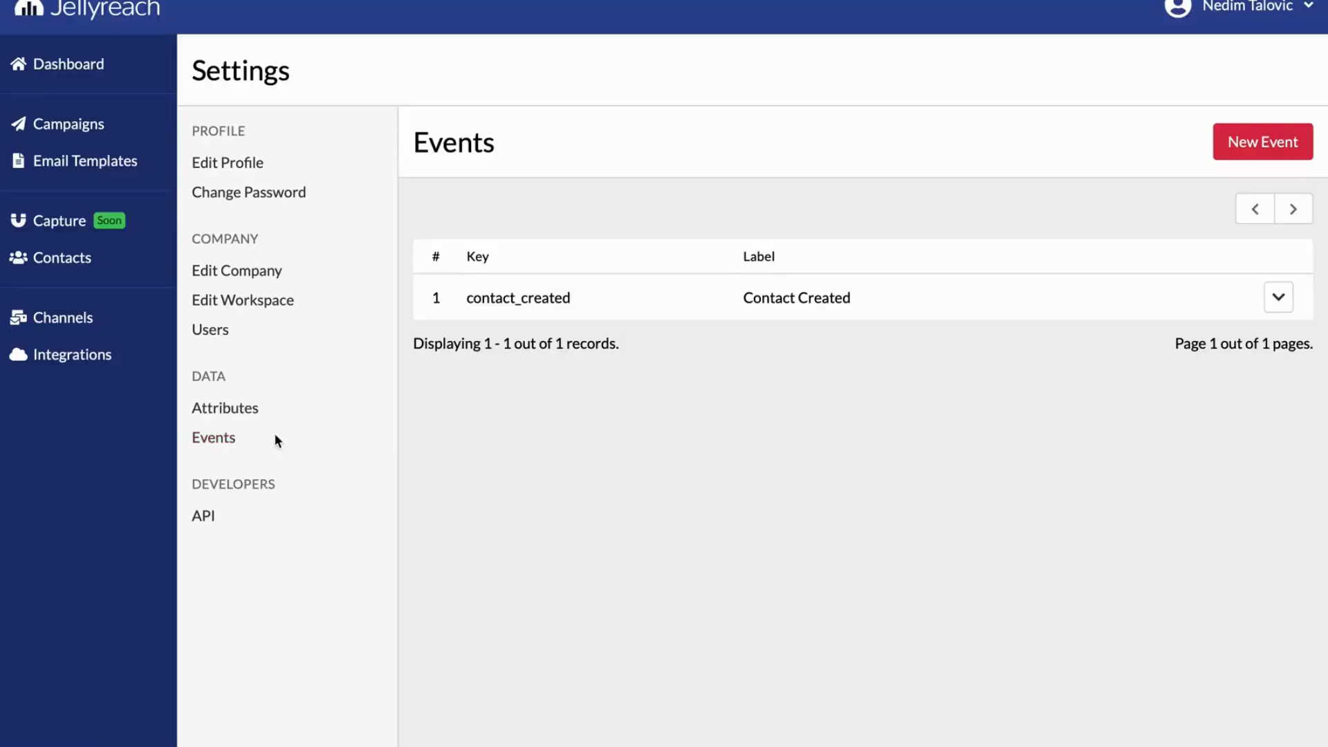
Review the workspace's data format settings and the available time zones, keeping the current choice
left_click(297, 297)
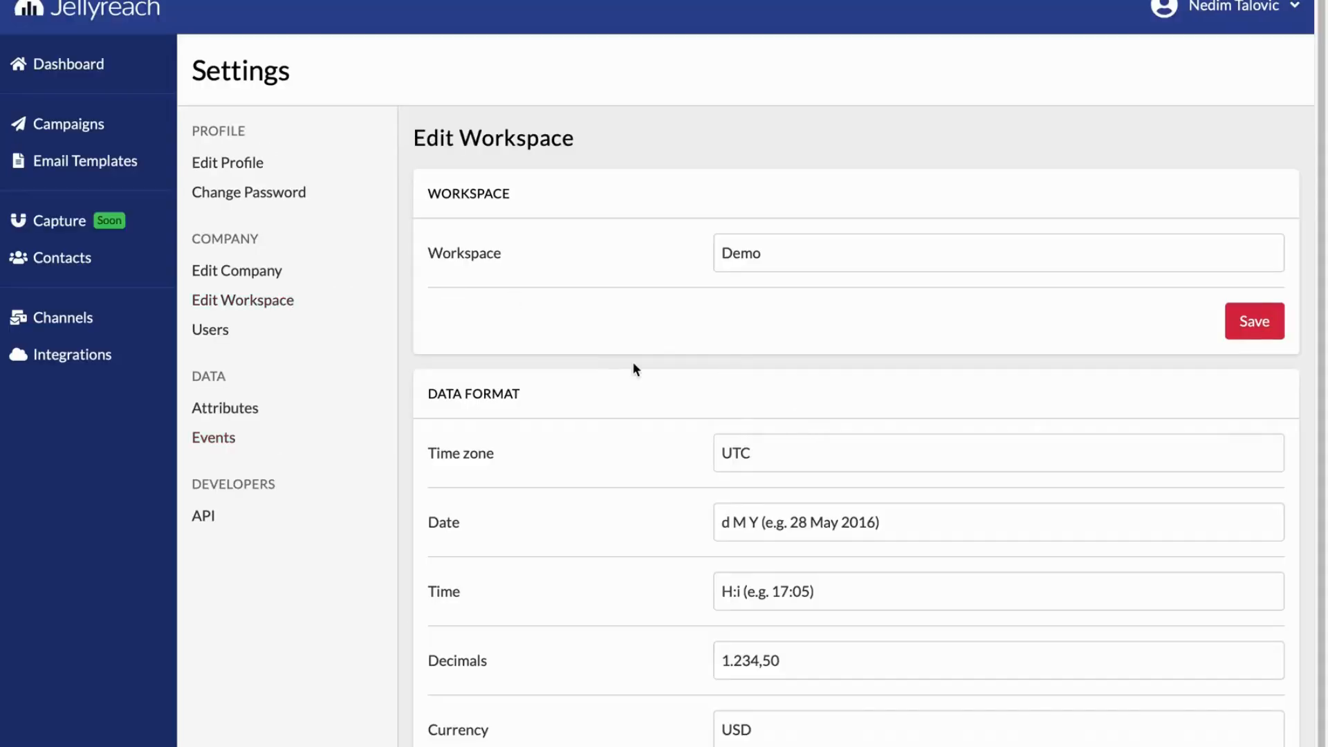
scroll(620, 389, "down", 2)
left_click(785, 416)
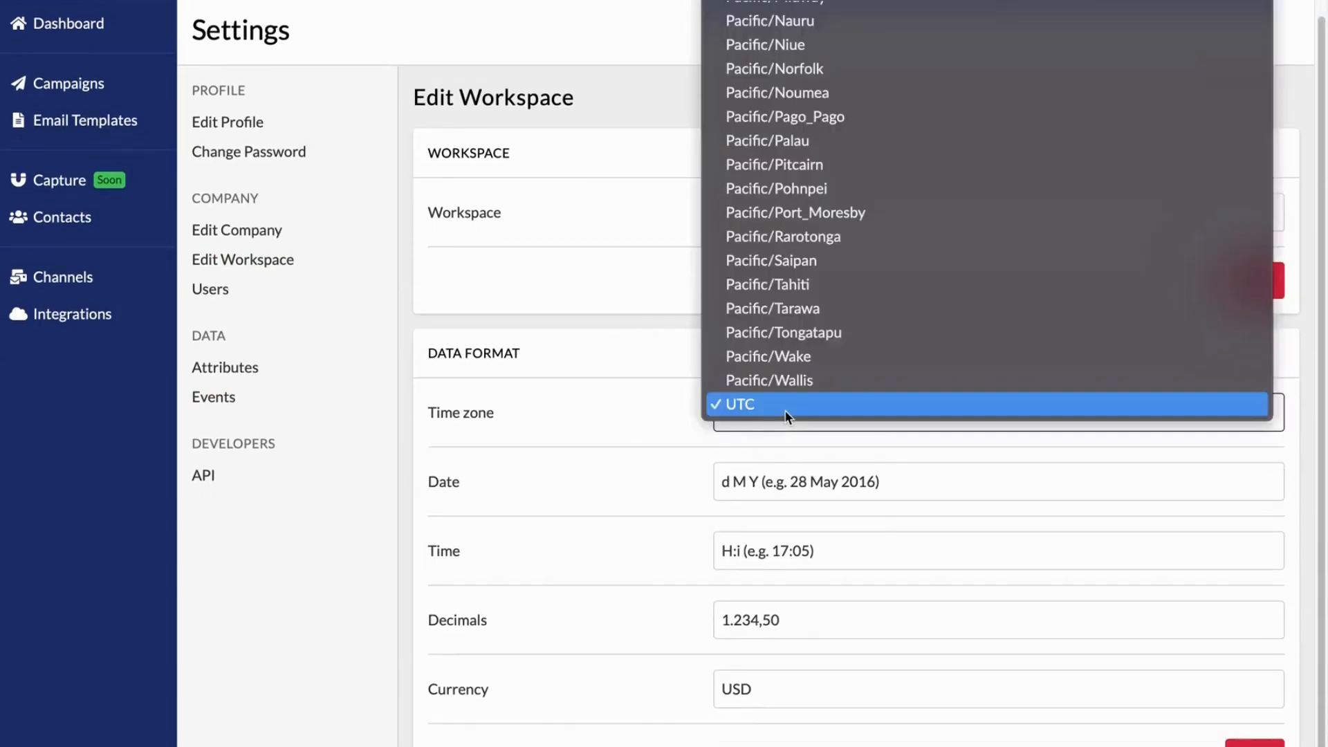
scroll(795, 308, "up", 15)
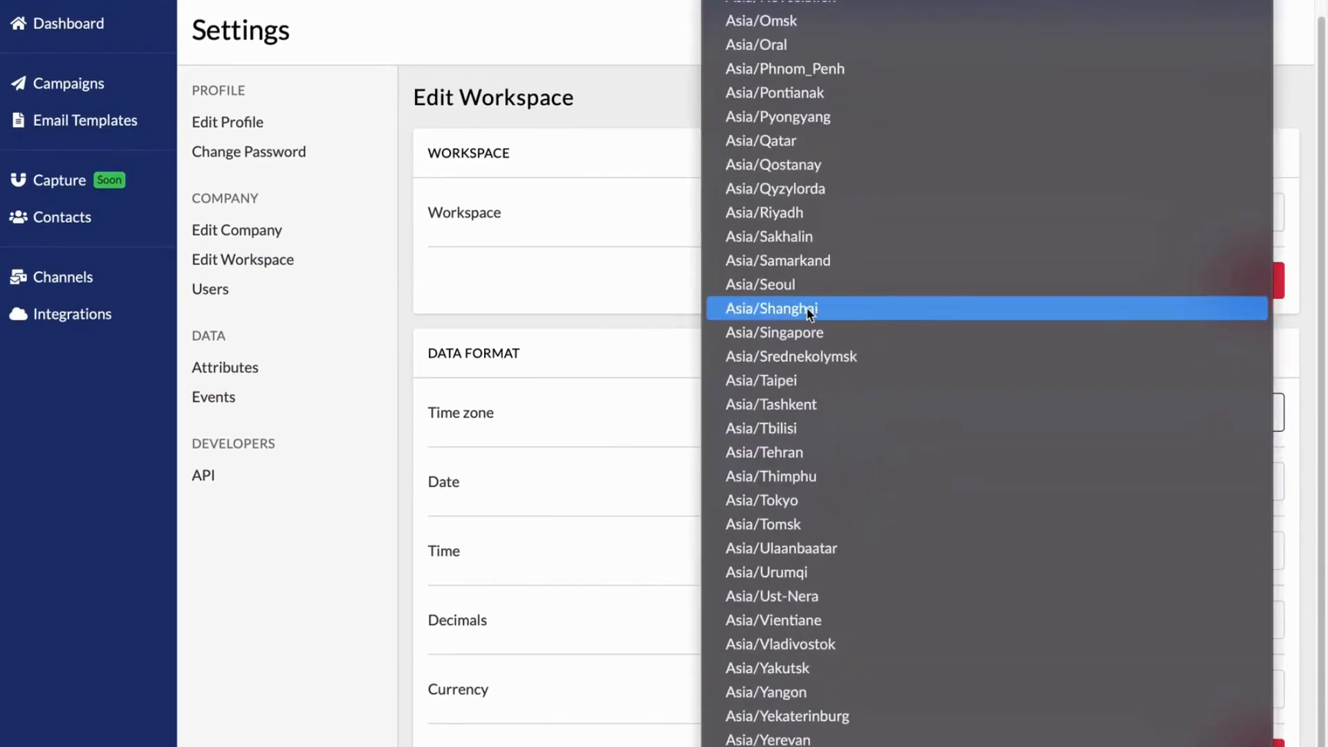
left_click(629, 303)
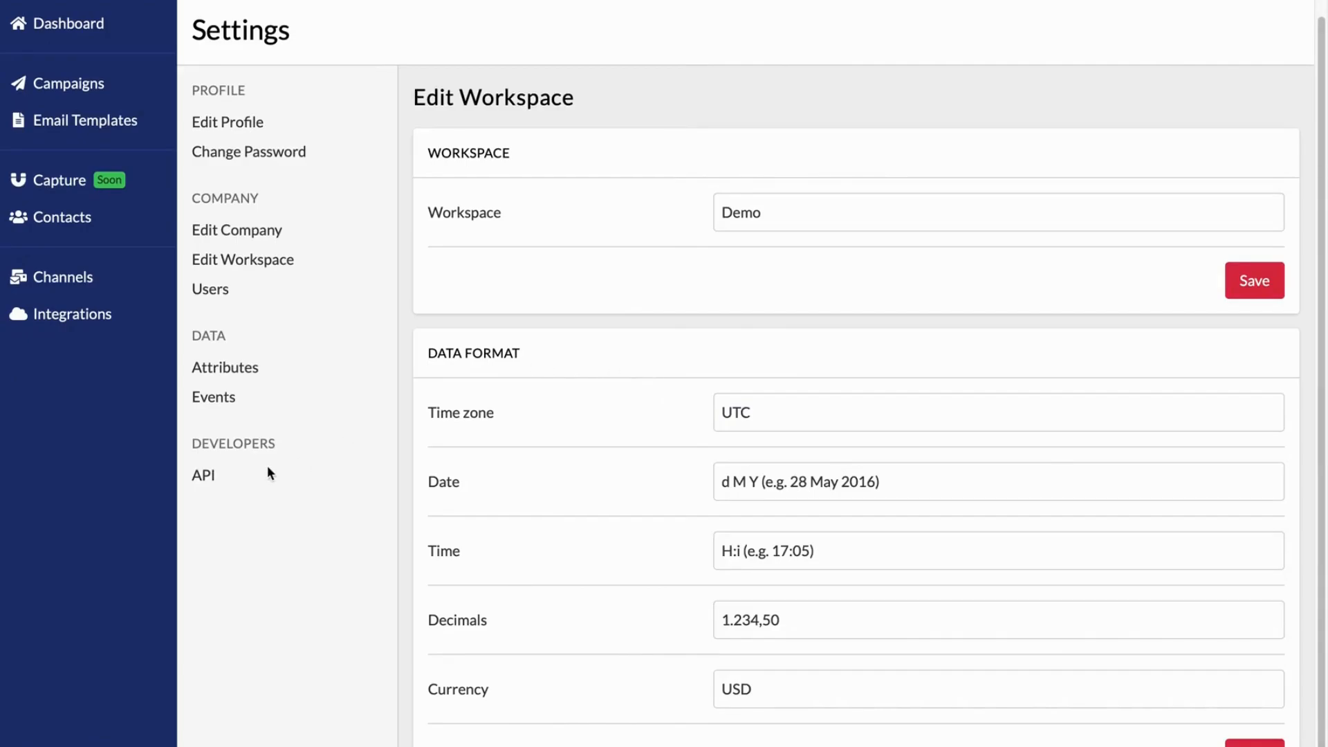
Generate an API key in the developer settings
left_click(207, 475)
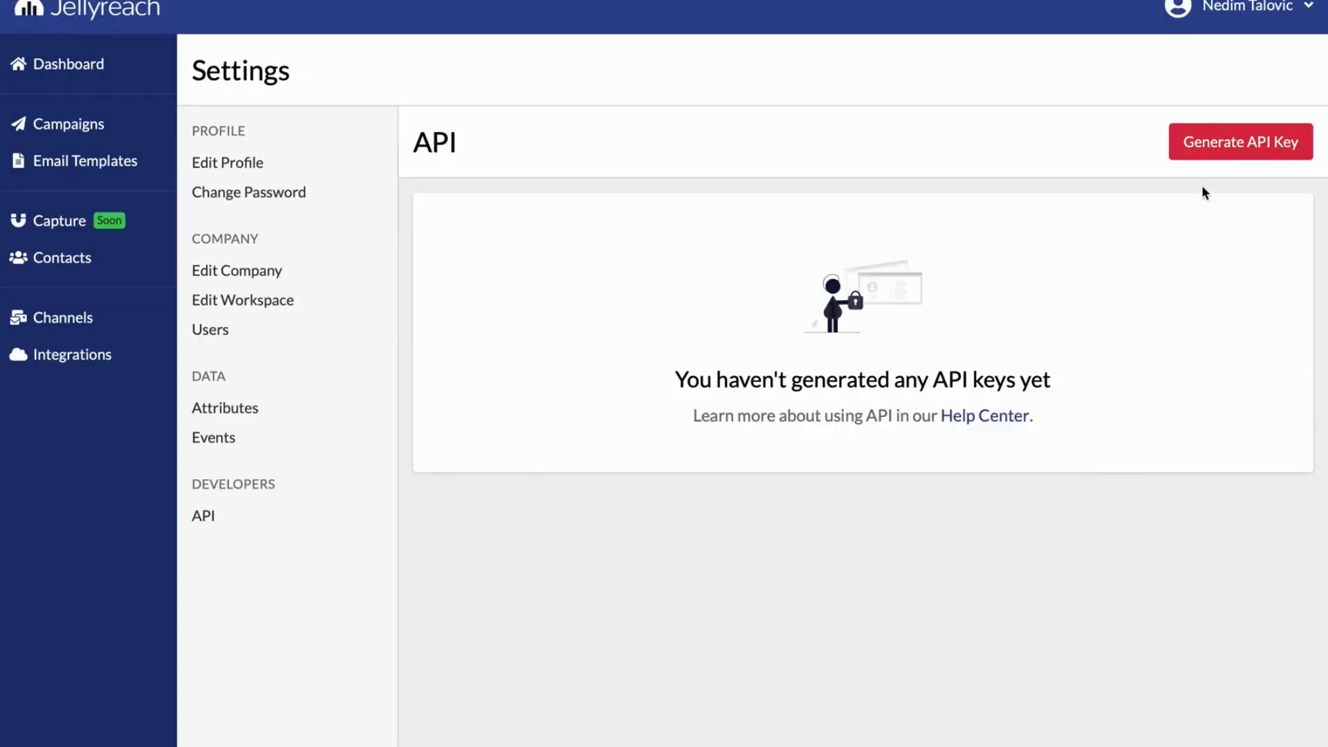
left_click(1203, 147)
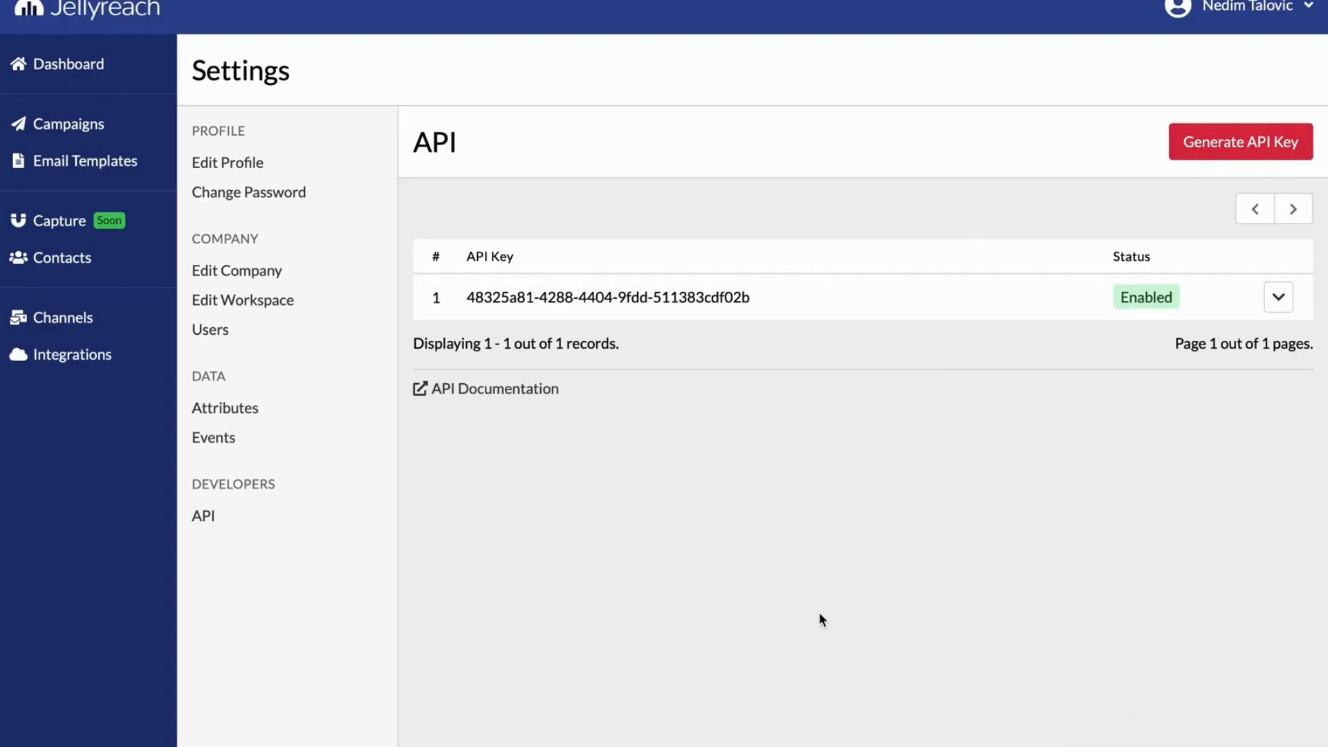
left_click_drag(636, 386, 433, 372)
left_click(635, 398)
Open the workspace list, dismiss the new workspace form, and enter the Demo workspace
left_click(1212, 31)
left_click(1206, 83)
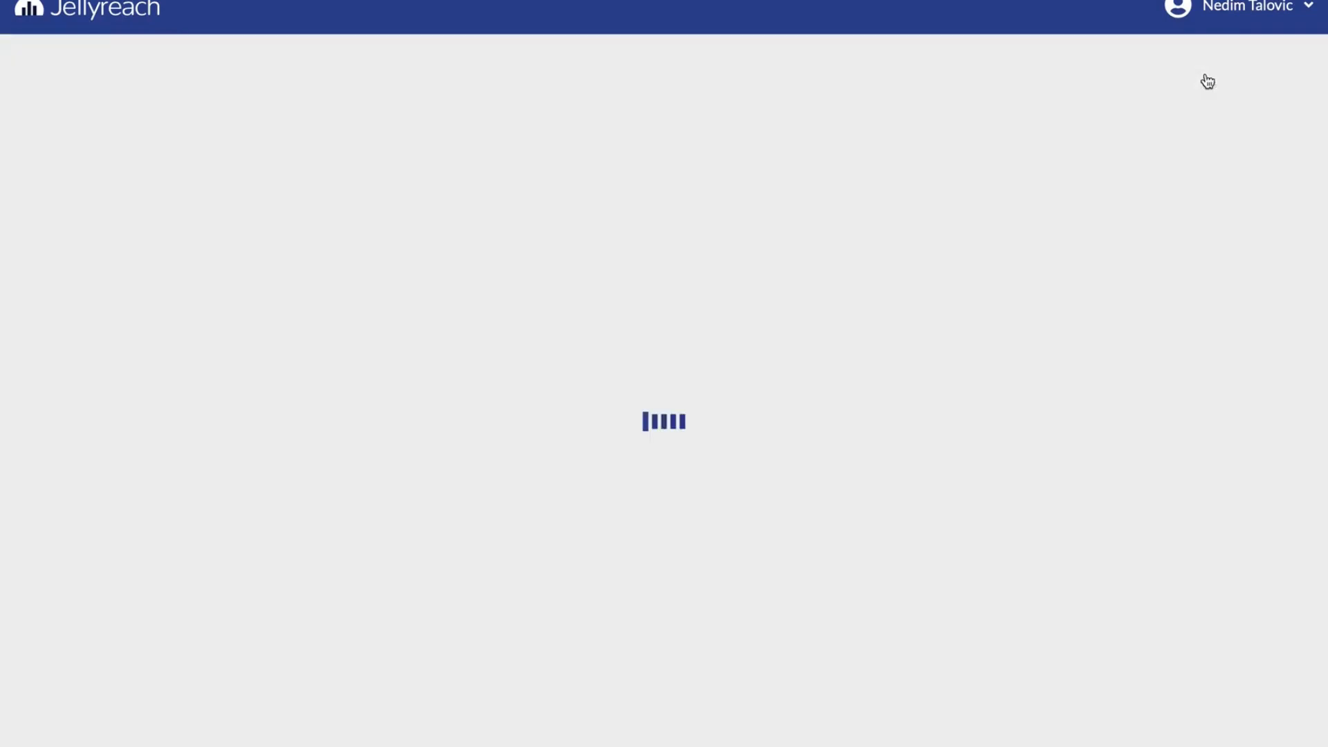
left_click(657, 296)
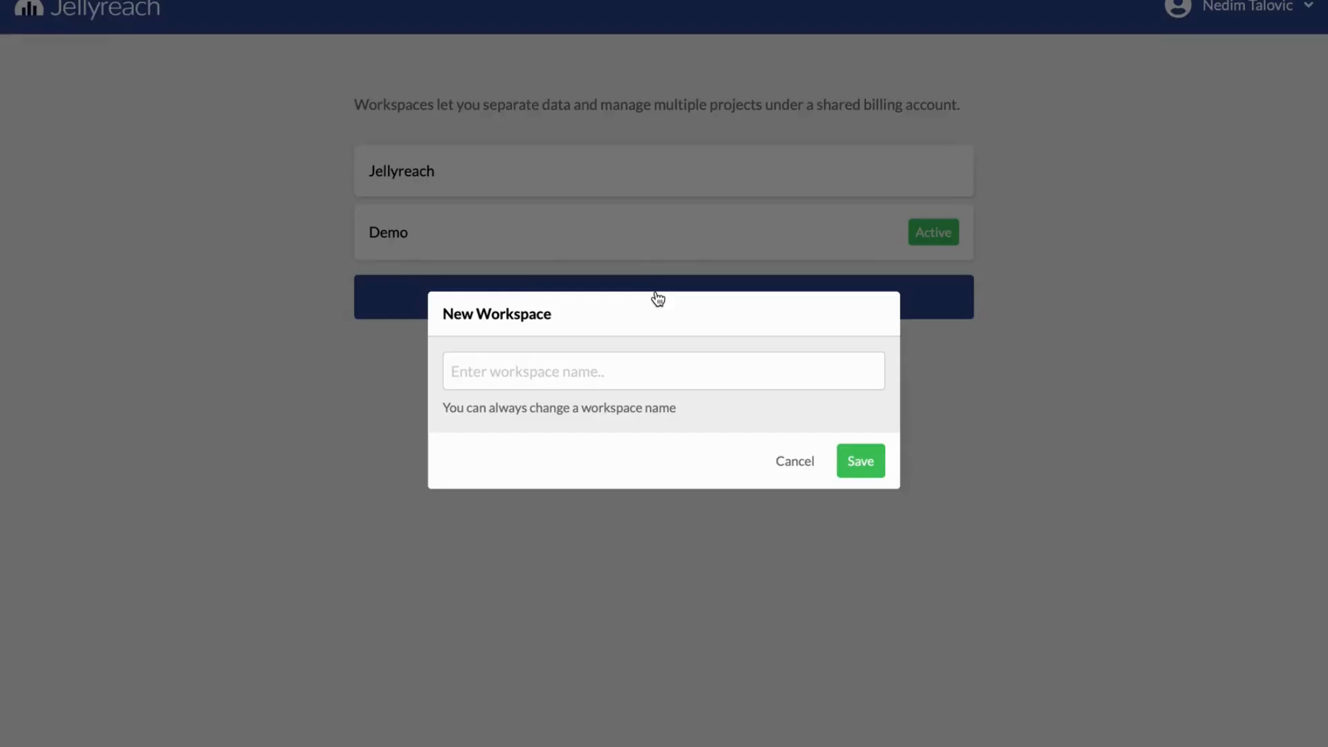
left_click(666, 248)
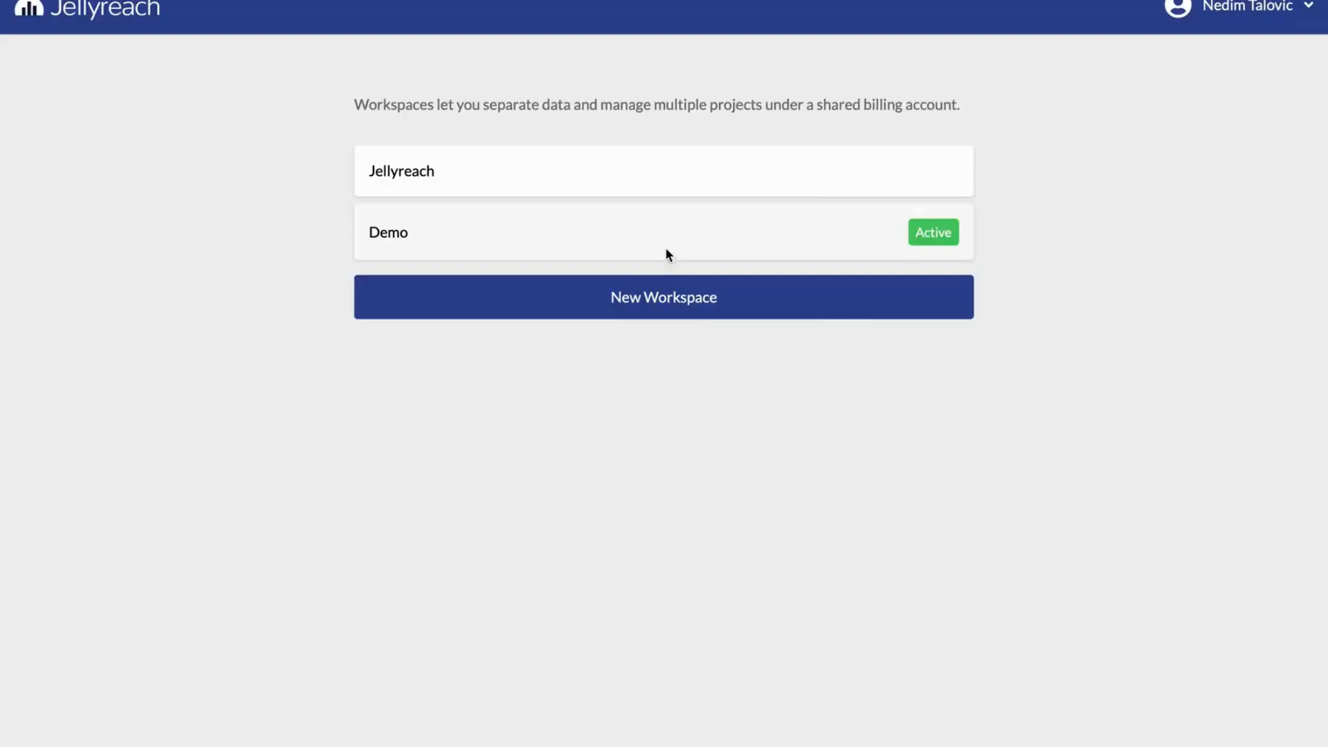
left_click(665, 255)
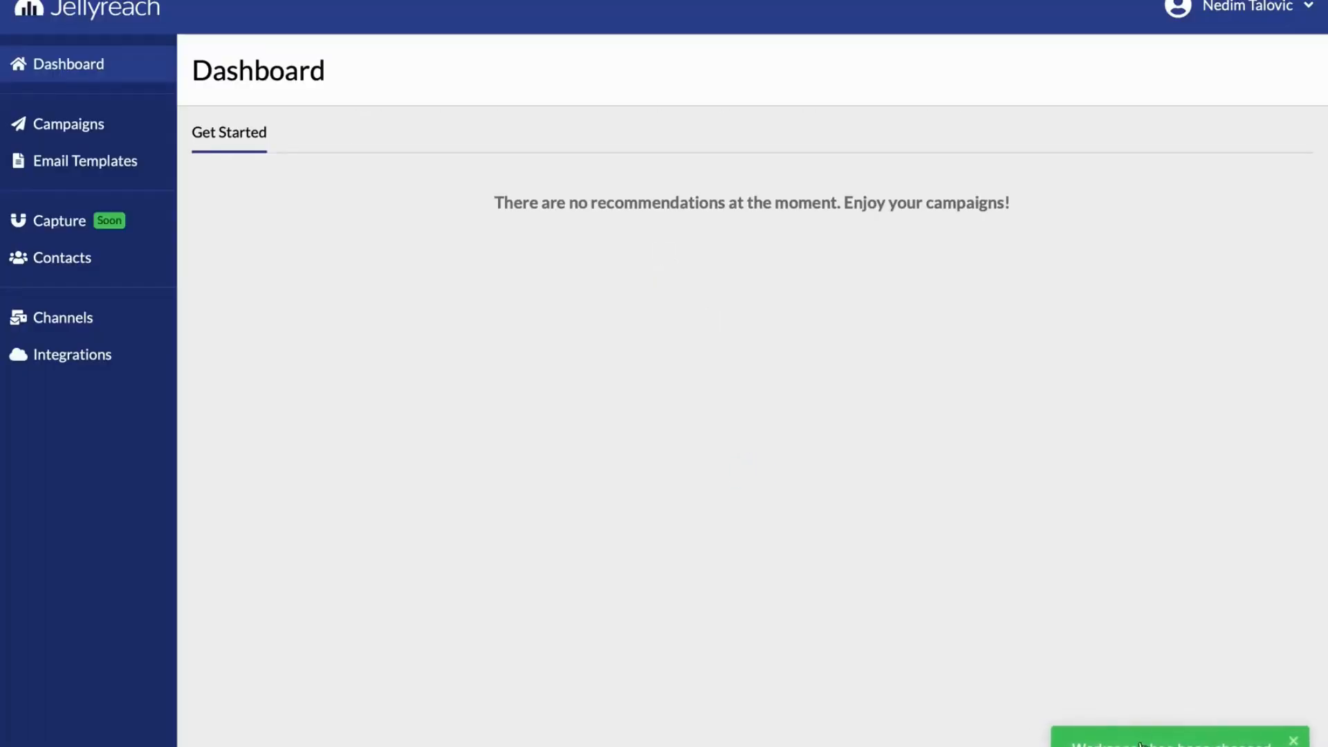